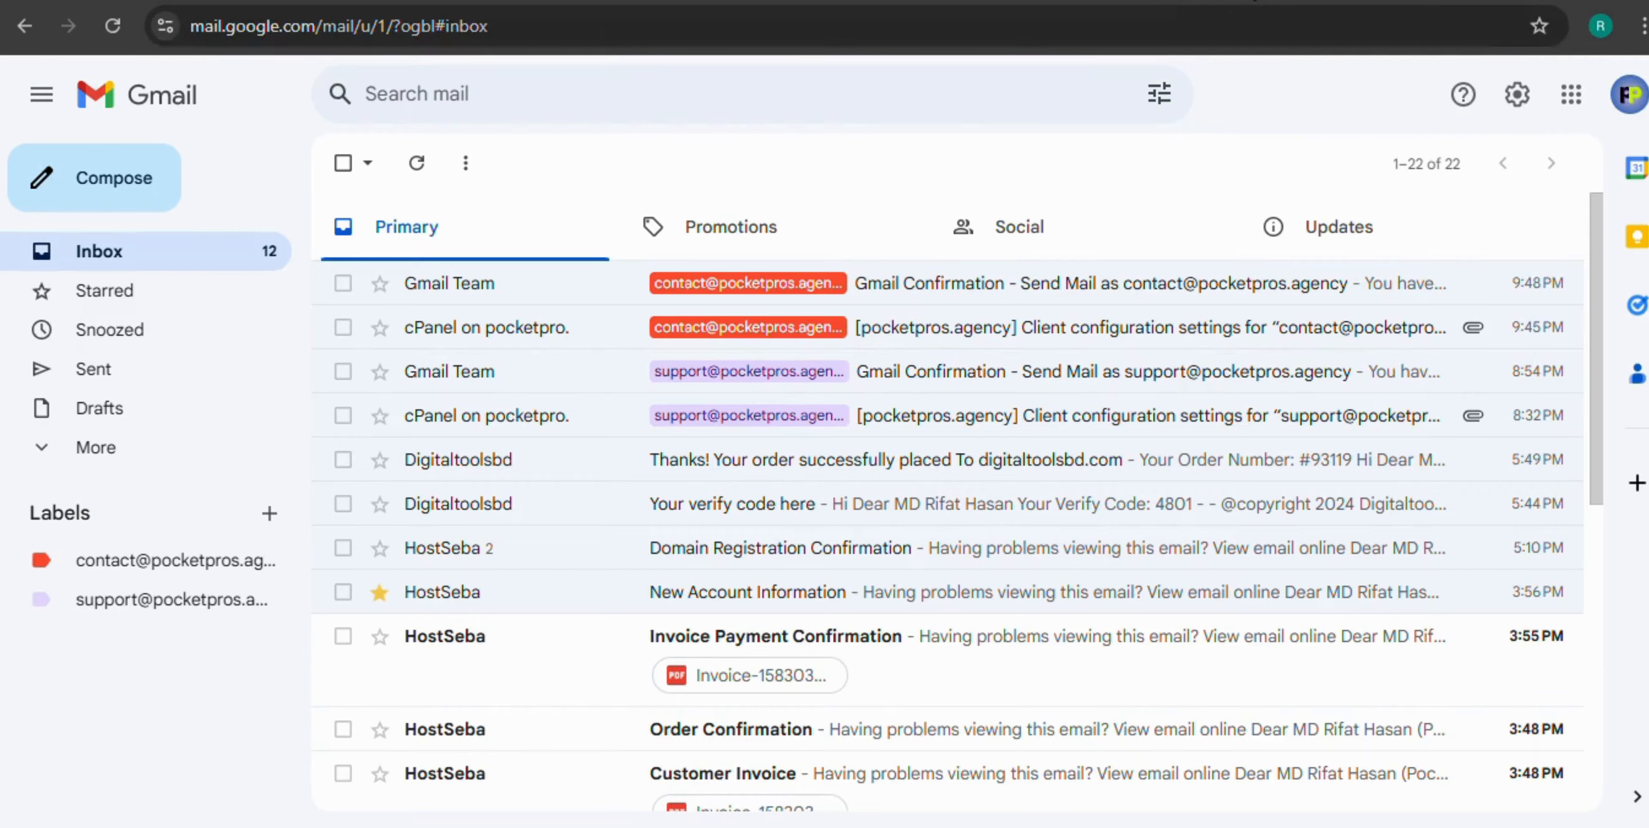
Switch from the Gmail inbox to the cPanel login tab
{"action": "left_click", "coordinate": [1254, 1]}
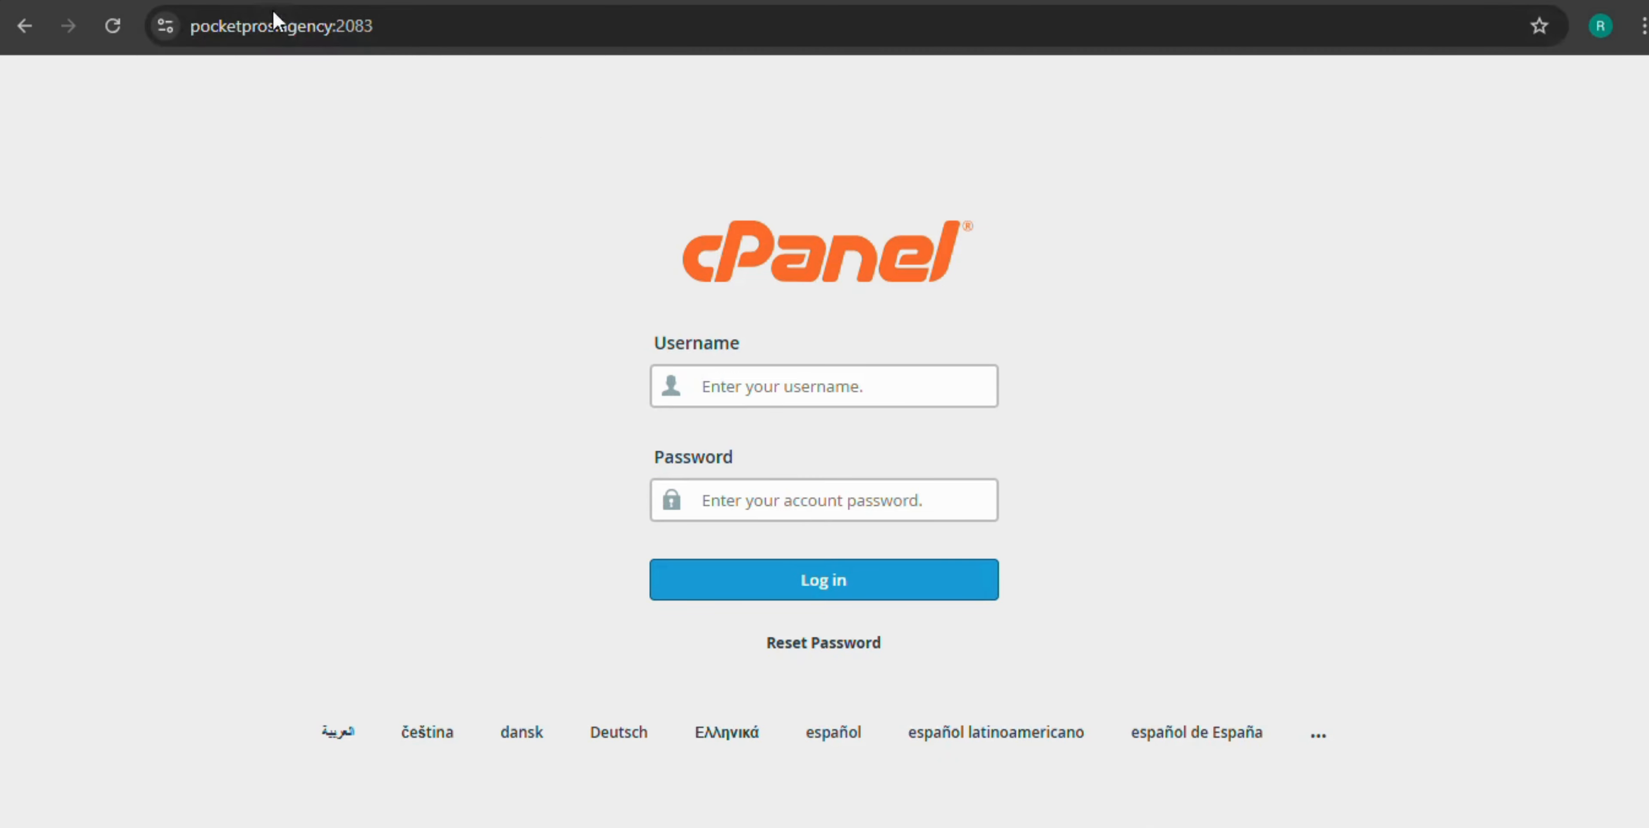
Replace the :2083 port in the login address with /cpanel and load it
{"action": "left_click", "coordinate": [383, 25]}
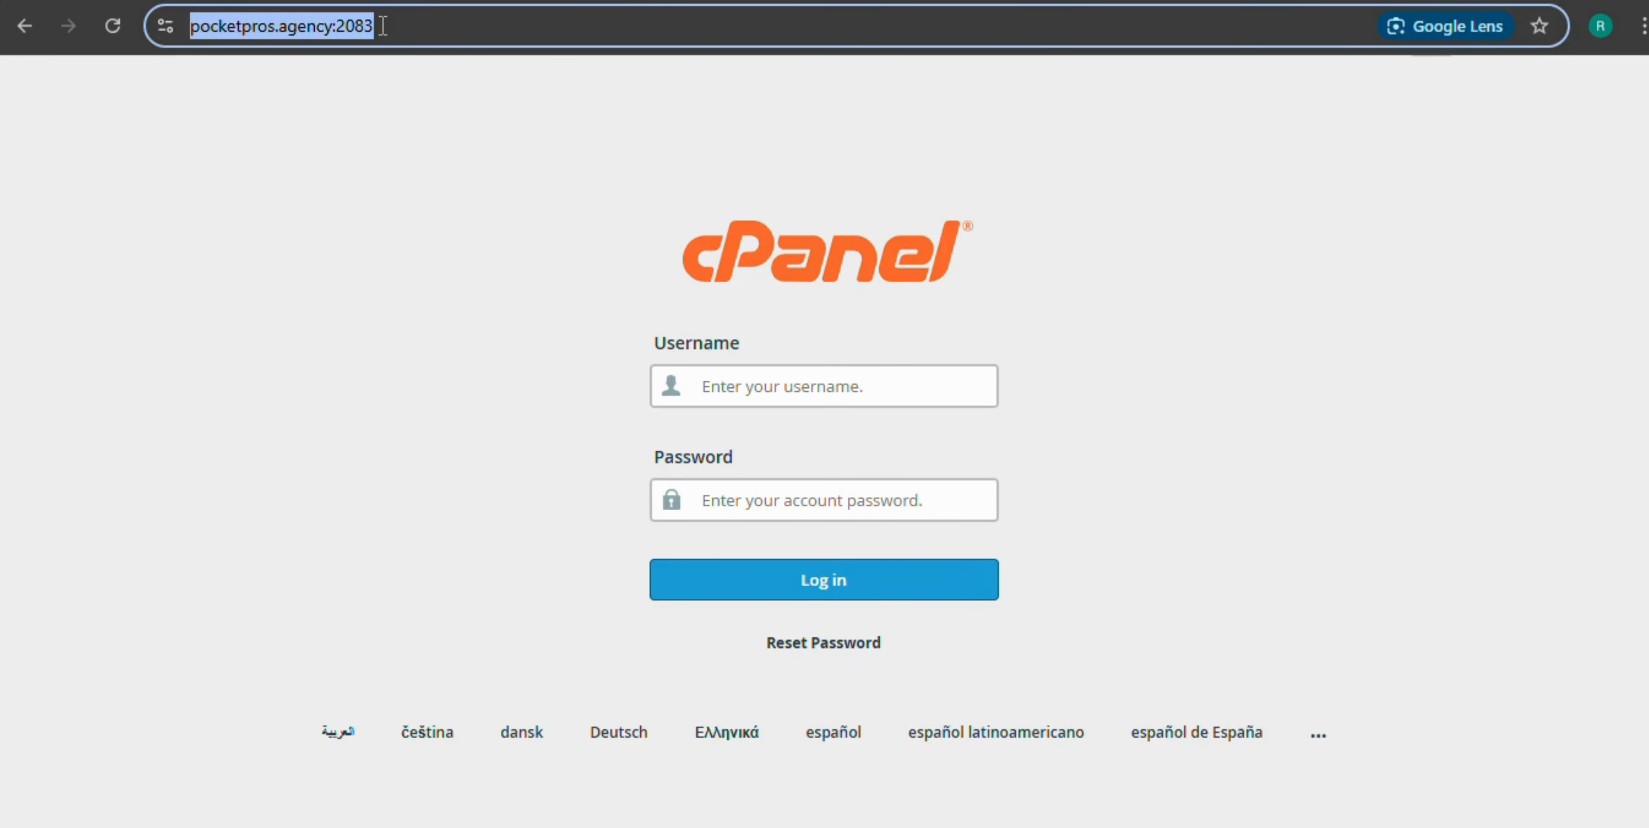
{"action": "left_click", "coordinate": [383, 26]}
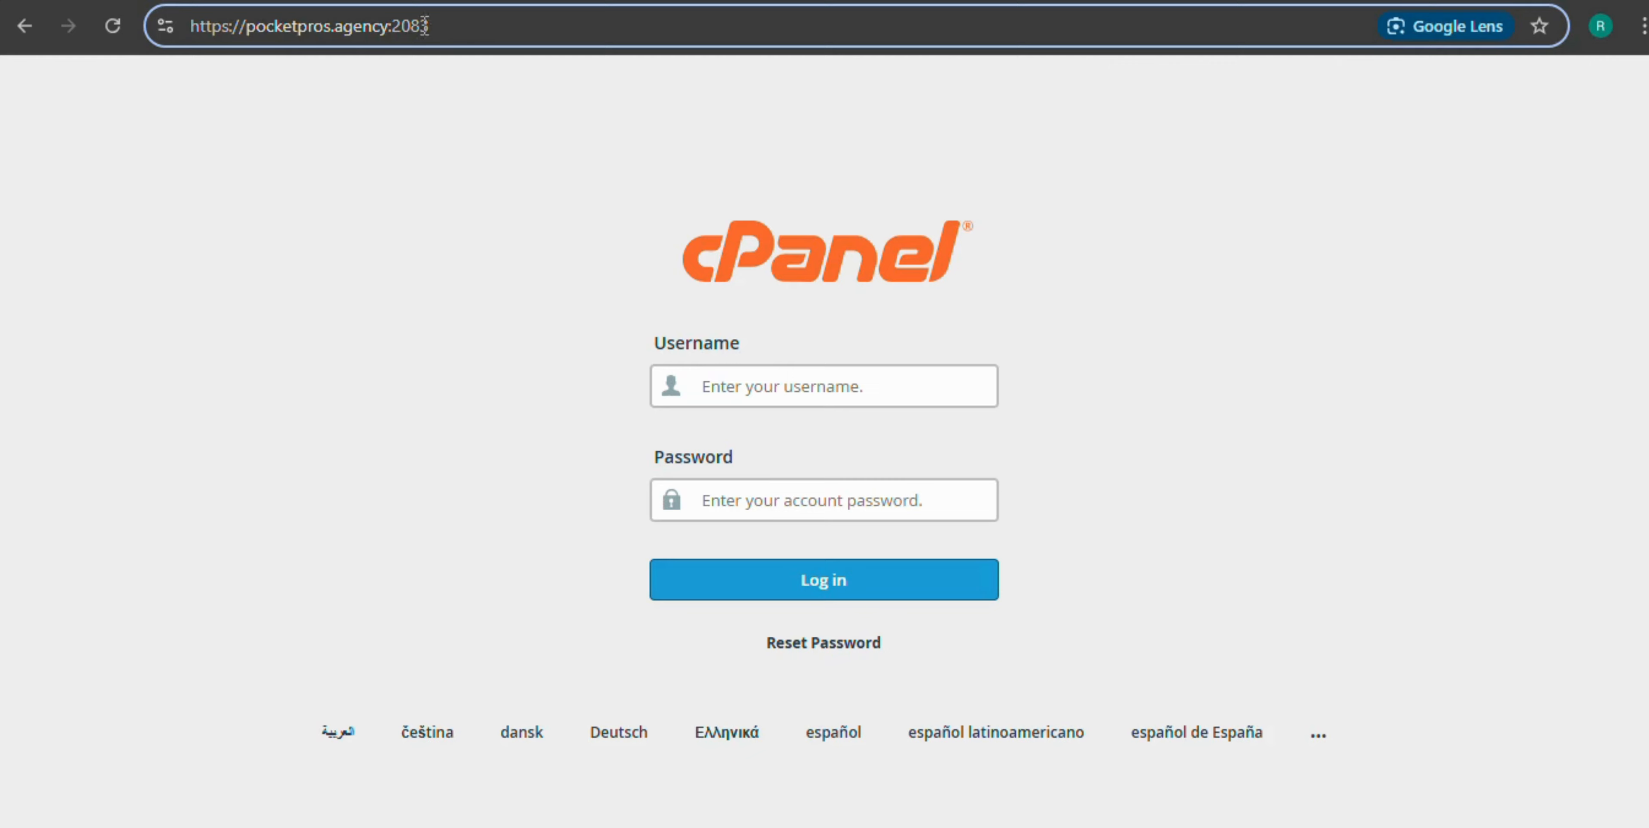
{"action": "left_click_drag", "start_coordinate": [434, 29], "coordinate": [390, 32]}
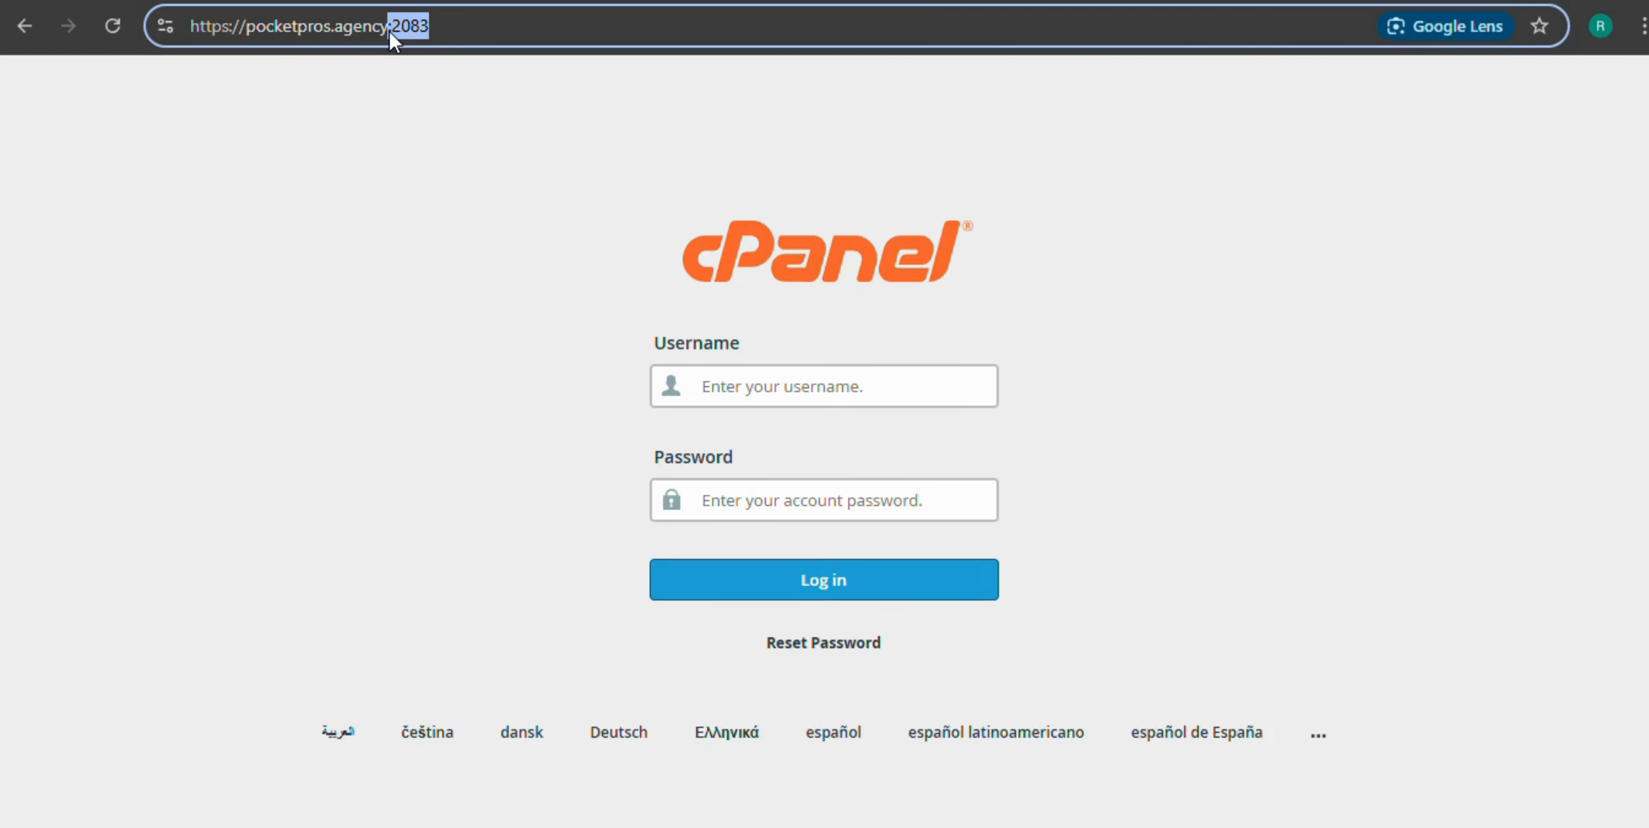
{"action": "type", "text": "/cpanel"}
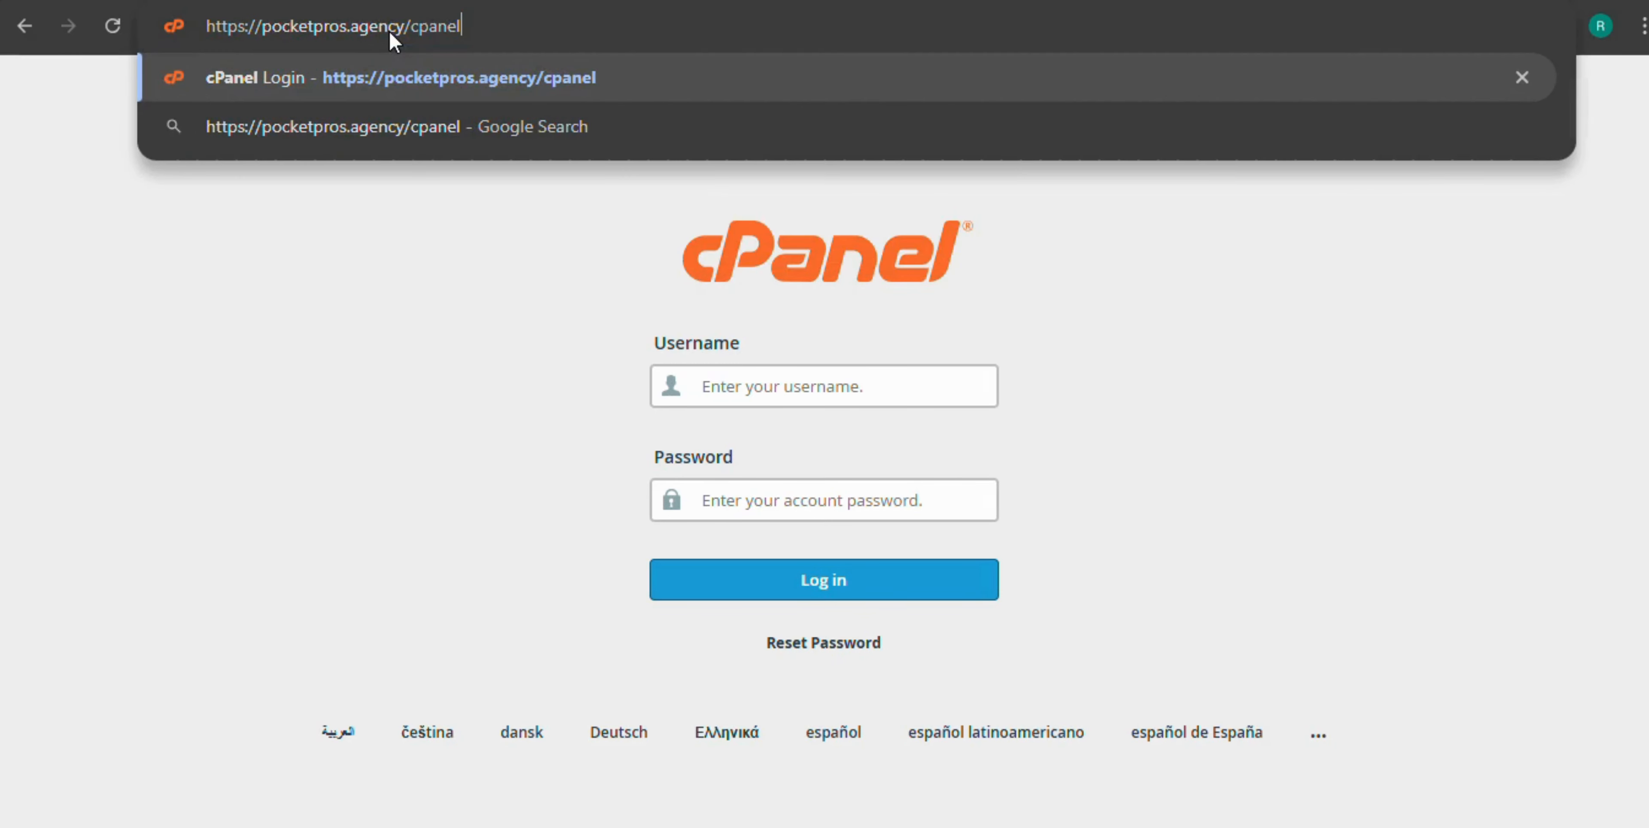
{"action": "key", "text": "Return"}
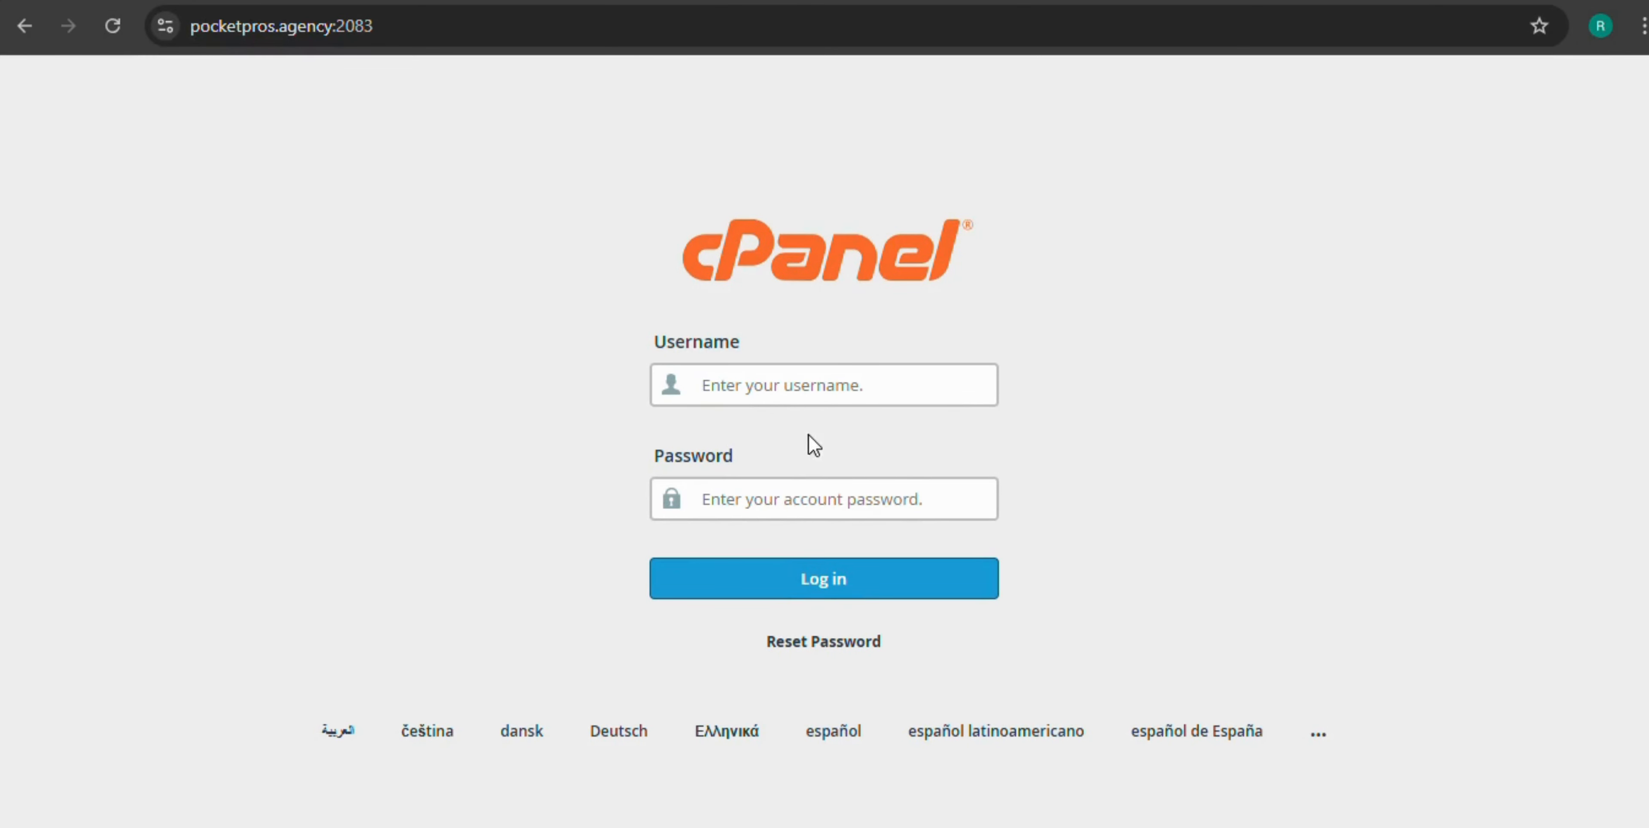
Sign in using the saved cPanel username and password
{"action": "left_click", "coordinate": [734, 384]}
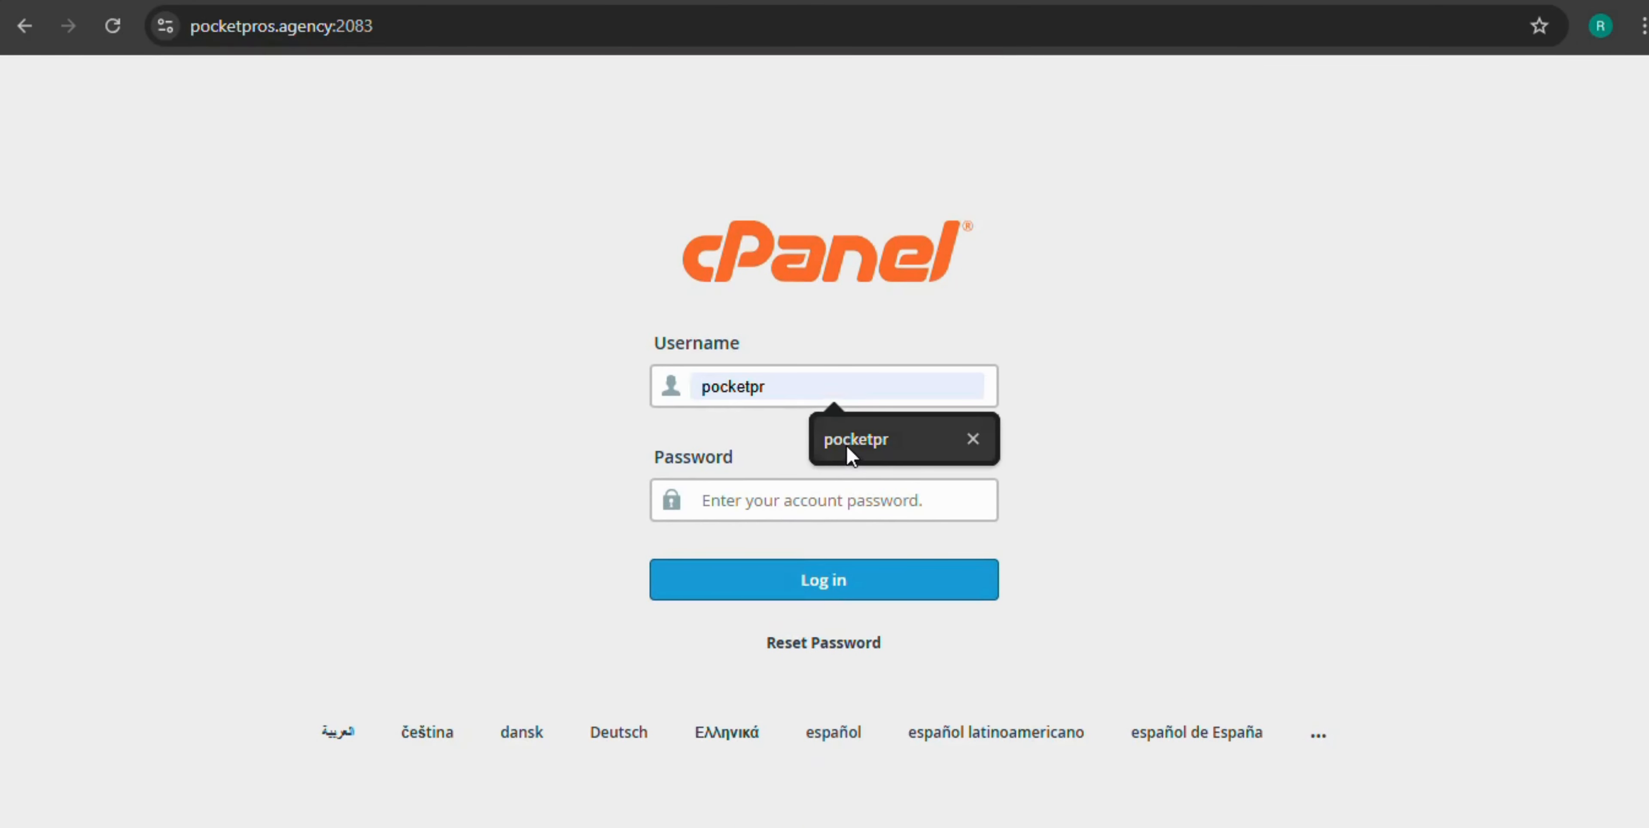
{"action": "left_click", "coordinate": [847, 446]}
{"action": "left_click", "coordinate": [783, 502]}
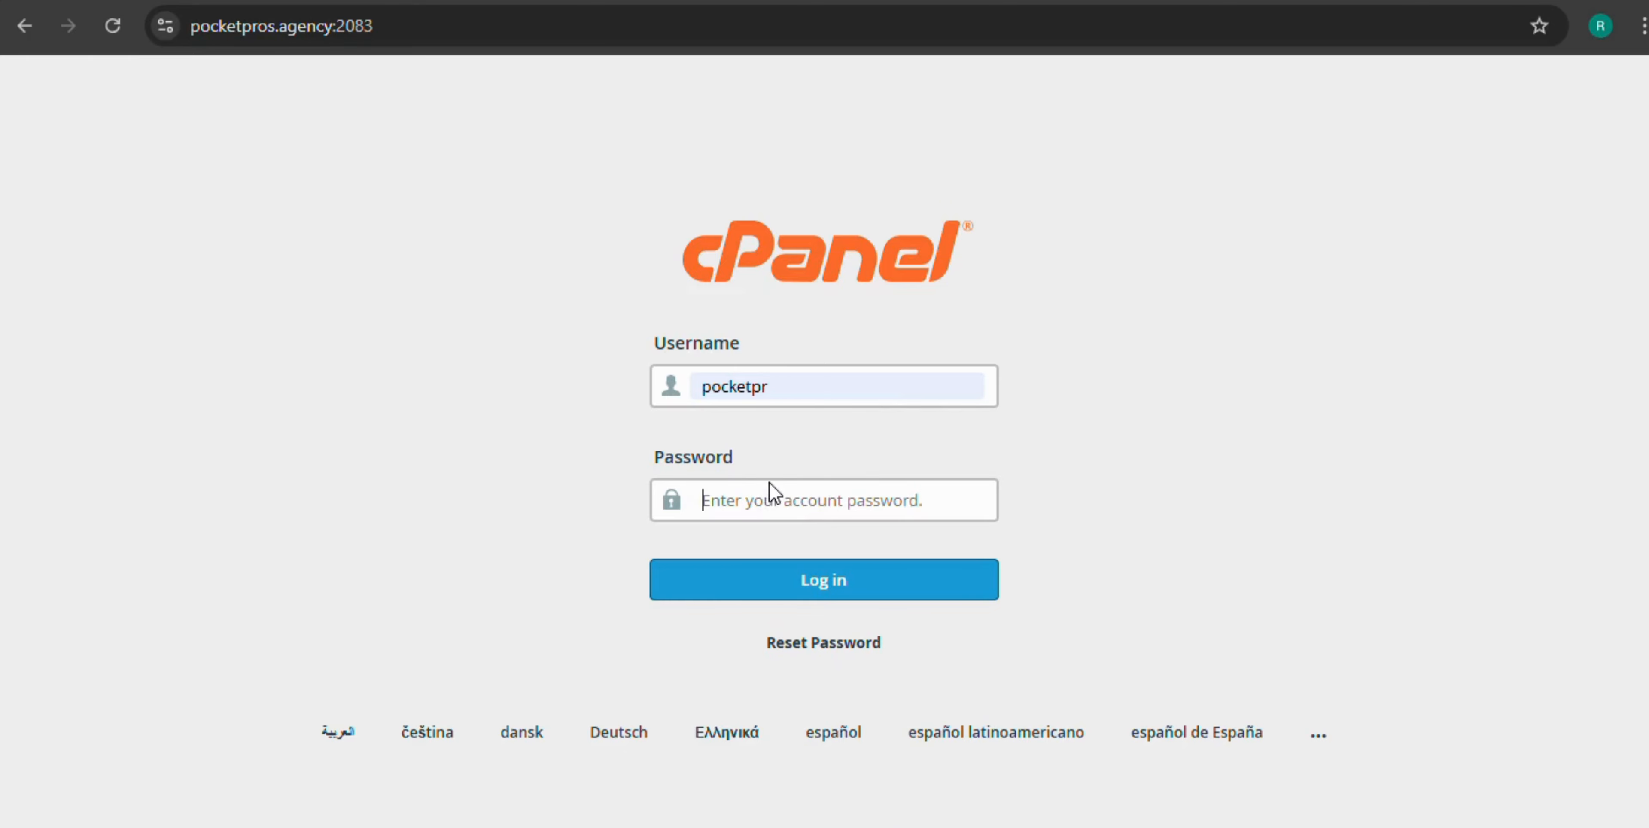
{"action": "key", "text": "ctrl+v"}
{"action": "left_click", "coordinate": [851, 567]}
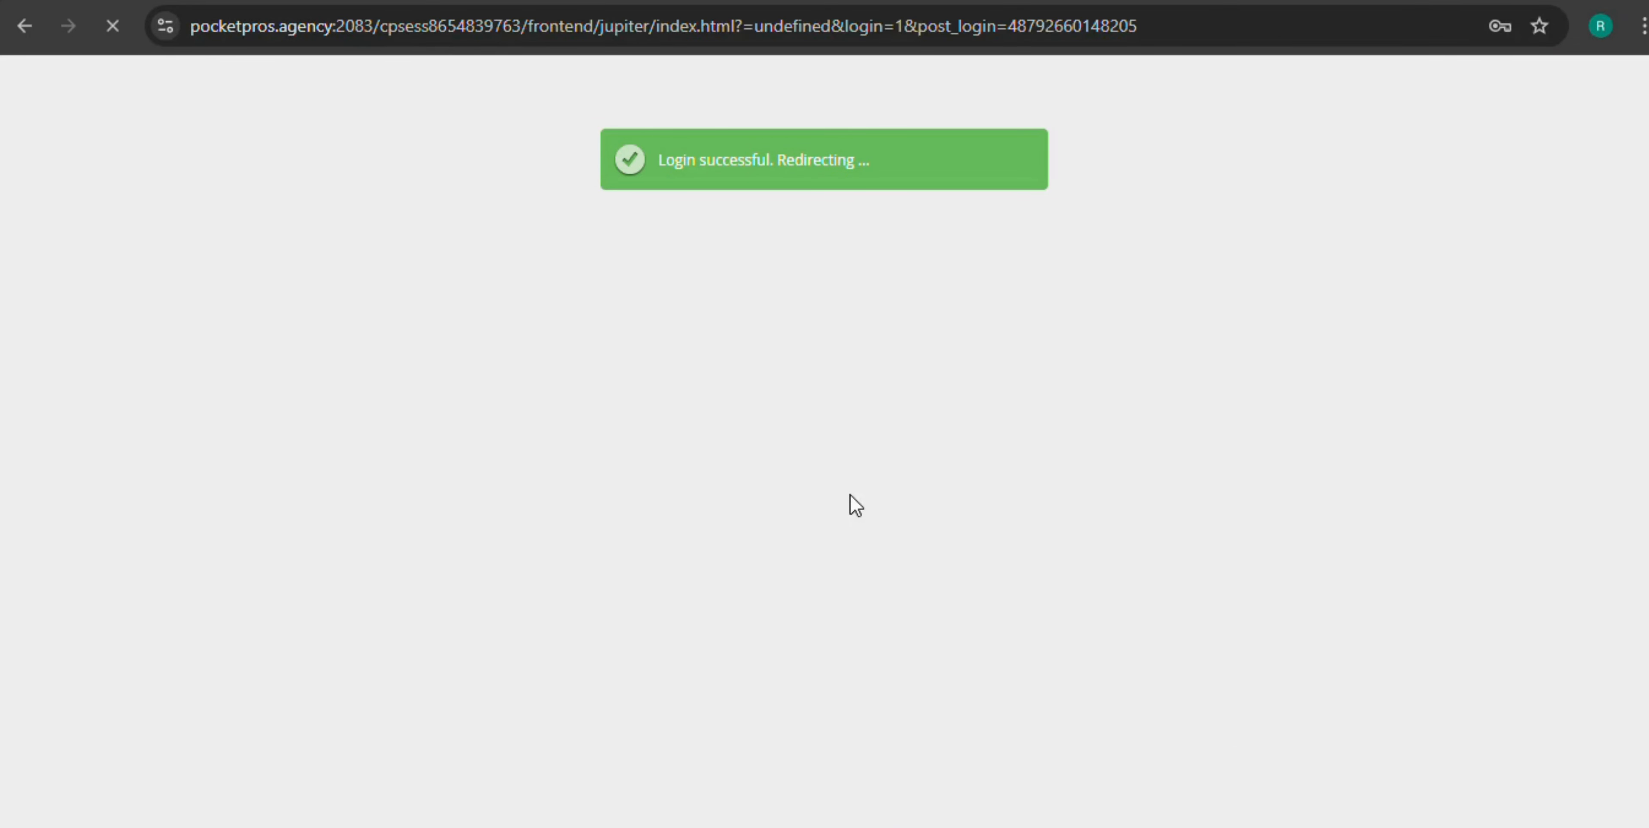
Open Email Accounts from the dashboard's Email section and start a new account with + Create
{"action": "scroll", "coordinate": [676, 435], "scroll_direction": "down", "scroll_amount": 4}
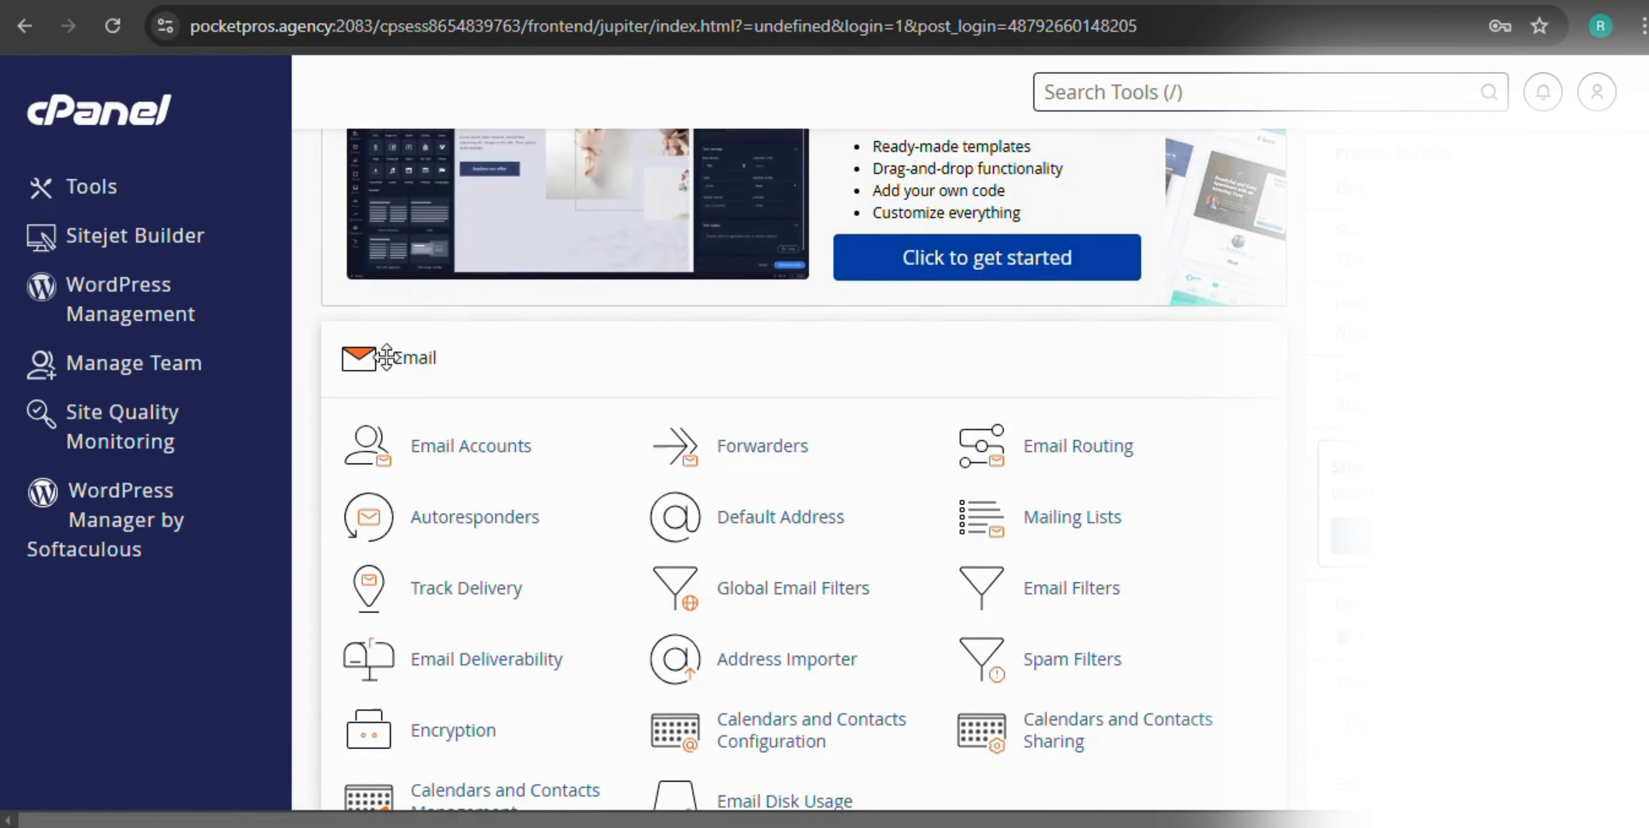
{"action": "scroll", "coordinate": [442, 384], "scroll_direction": "down", "scroll_amount": 2}
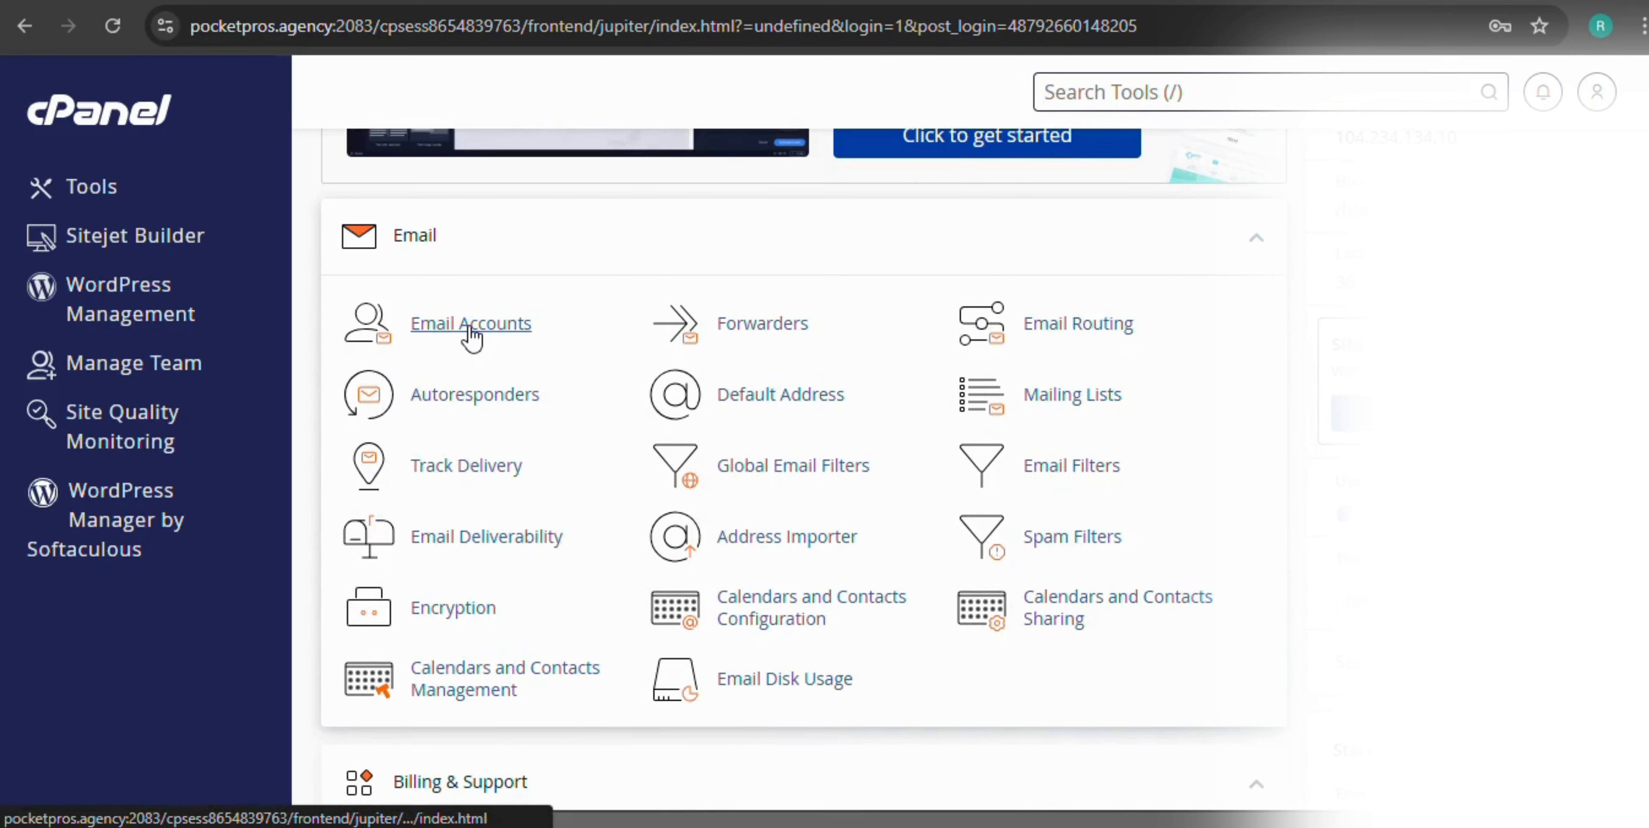
{"action": "left_click", "coordinate": [473, 340]}
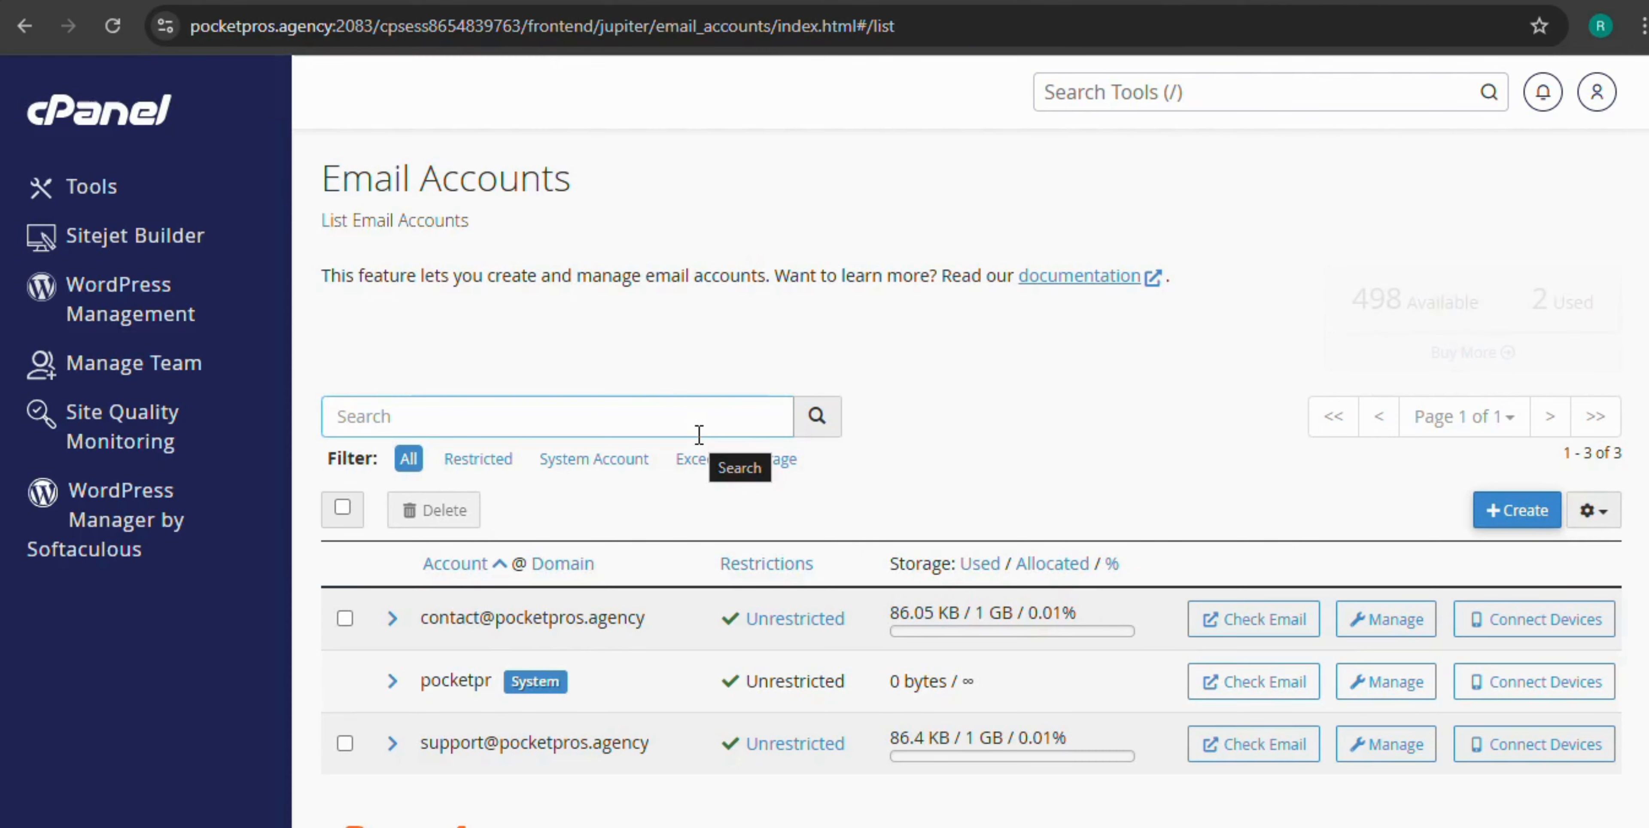
{"action": "scroll", "coordinate": [699, 433], "scroll_direction": "down", "scroll_amount": 1}
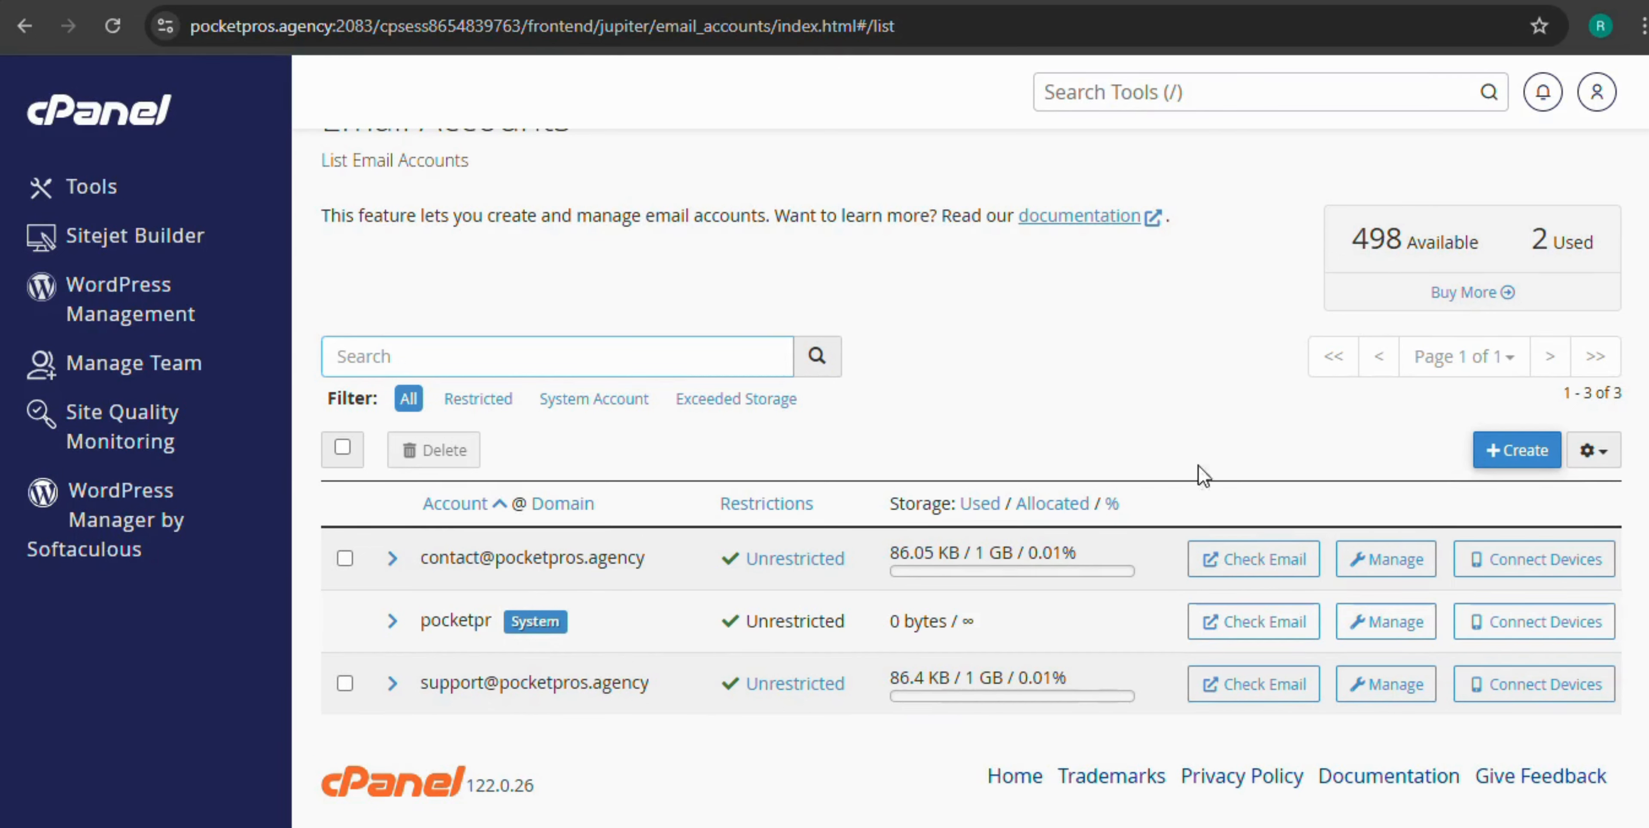
{"action": "left_click", "coordinate": [1518, 457]}
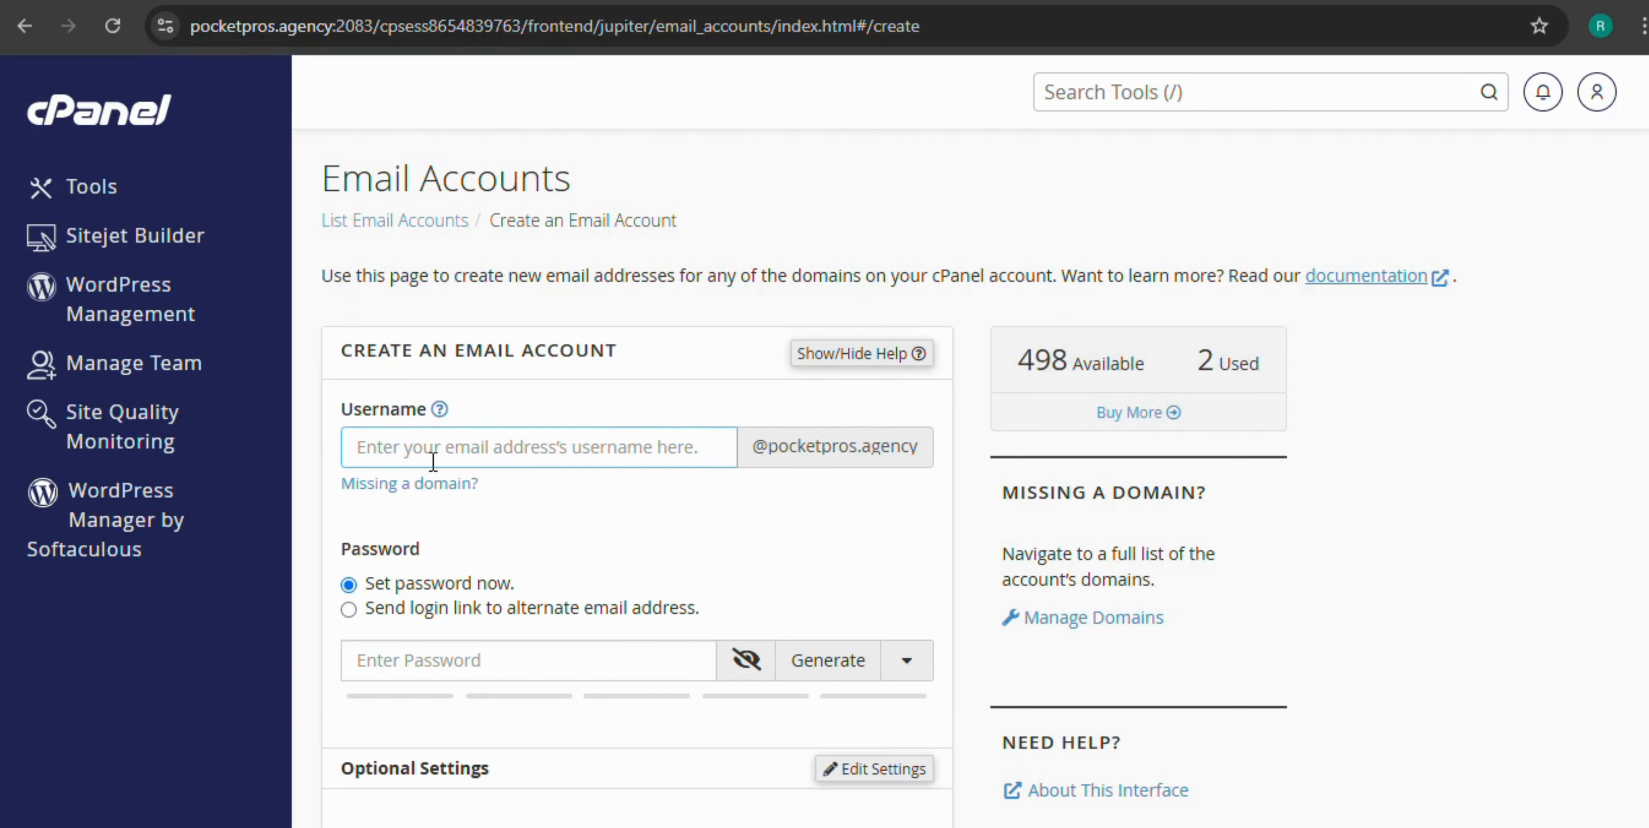
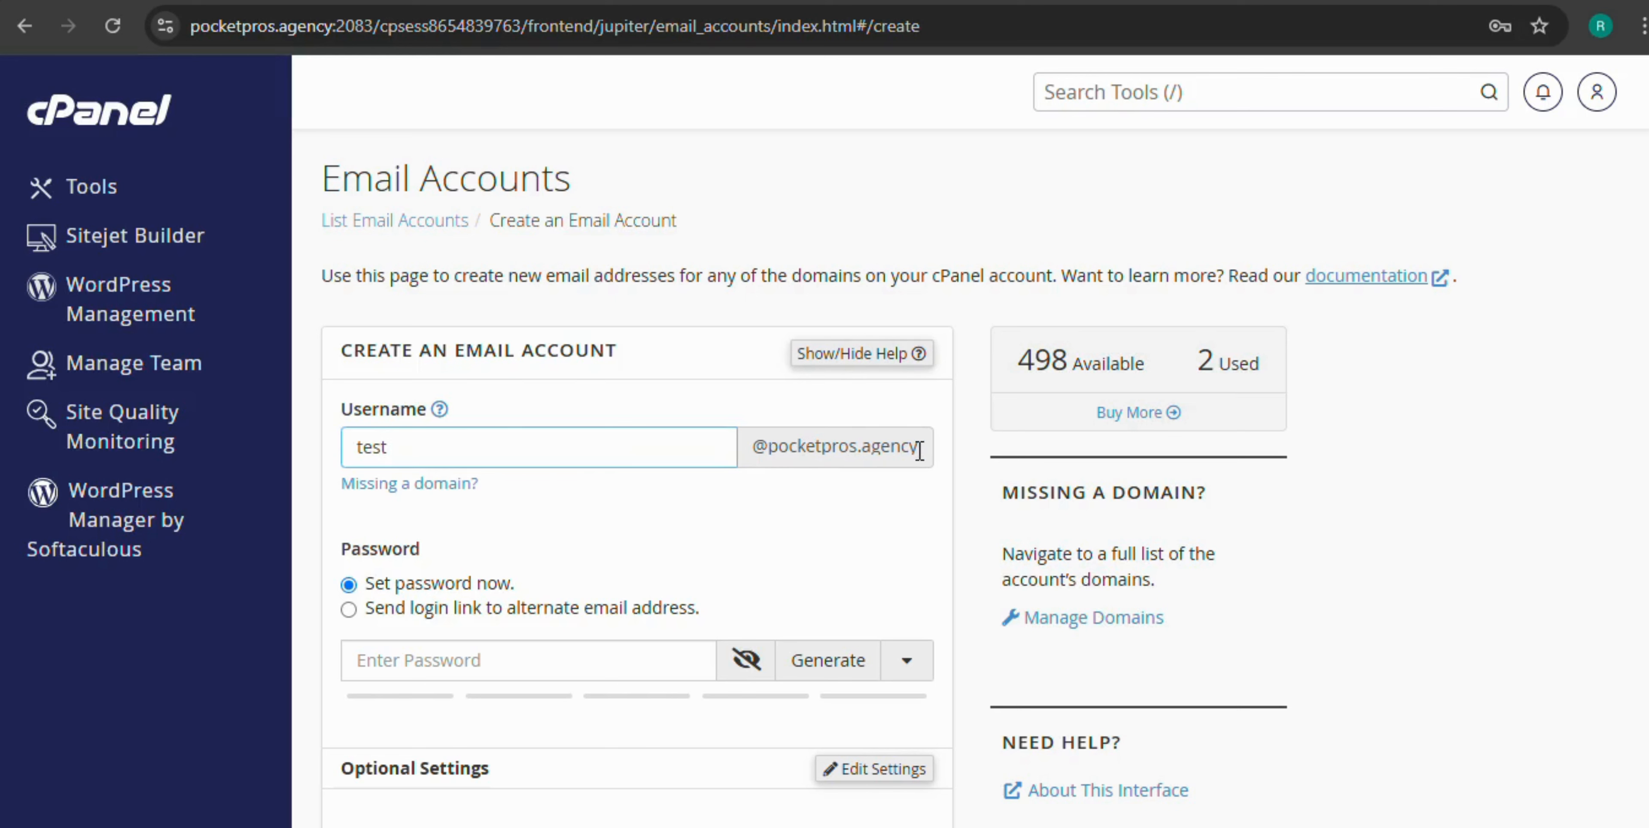
{"action": "scroll", "coordinate": [873, 473], "scroll_direction": "down", "scroll_amount": 2}
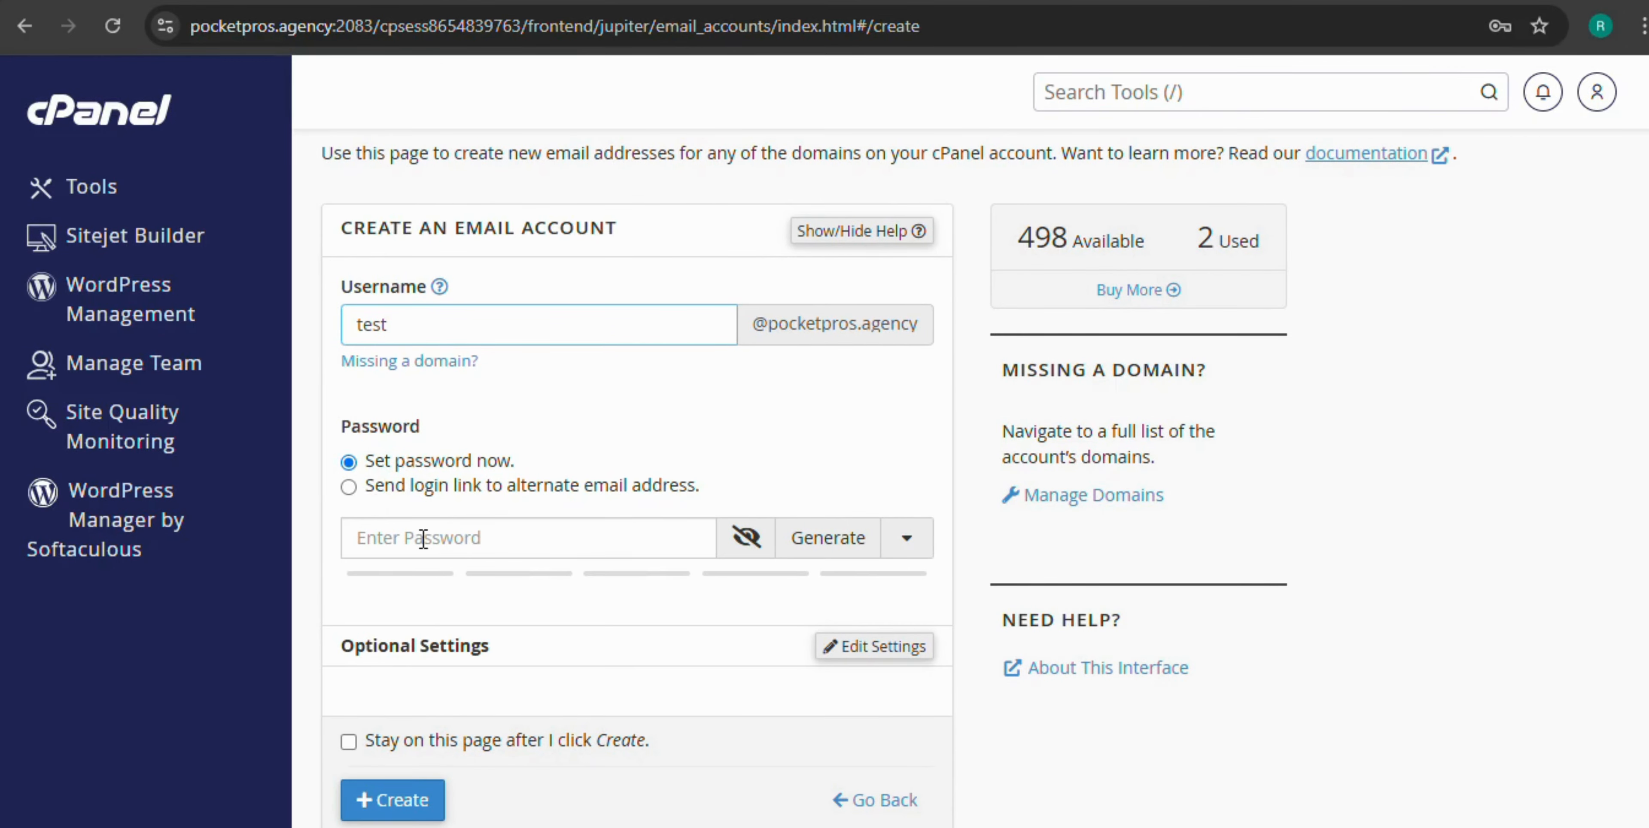
{"action": "left_click", "coordinate": [436, 543]}
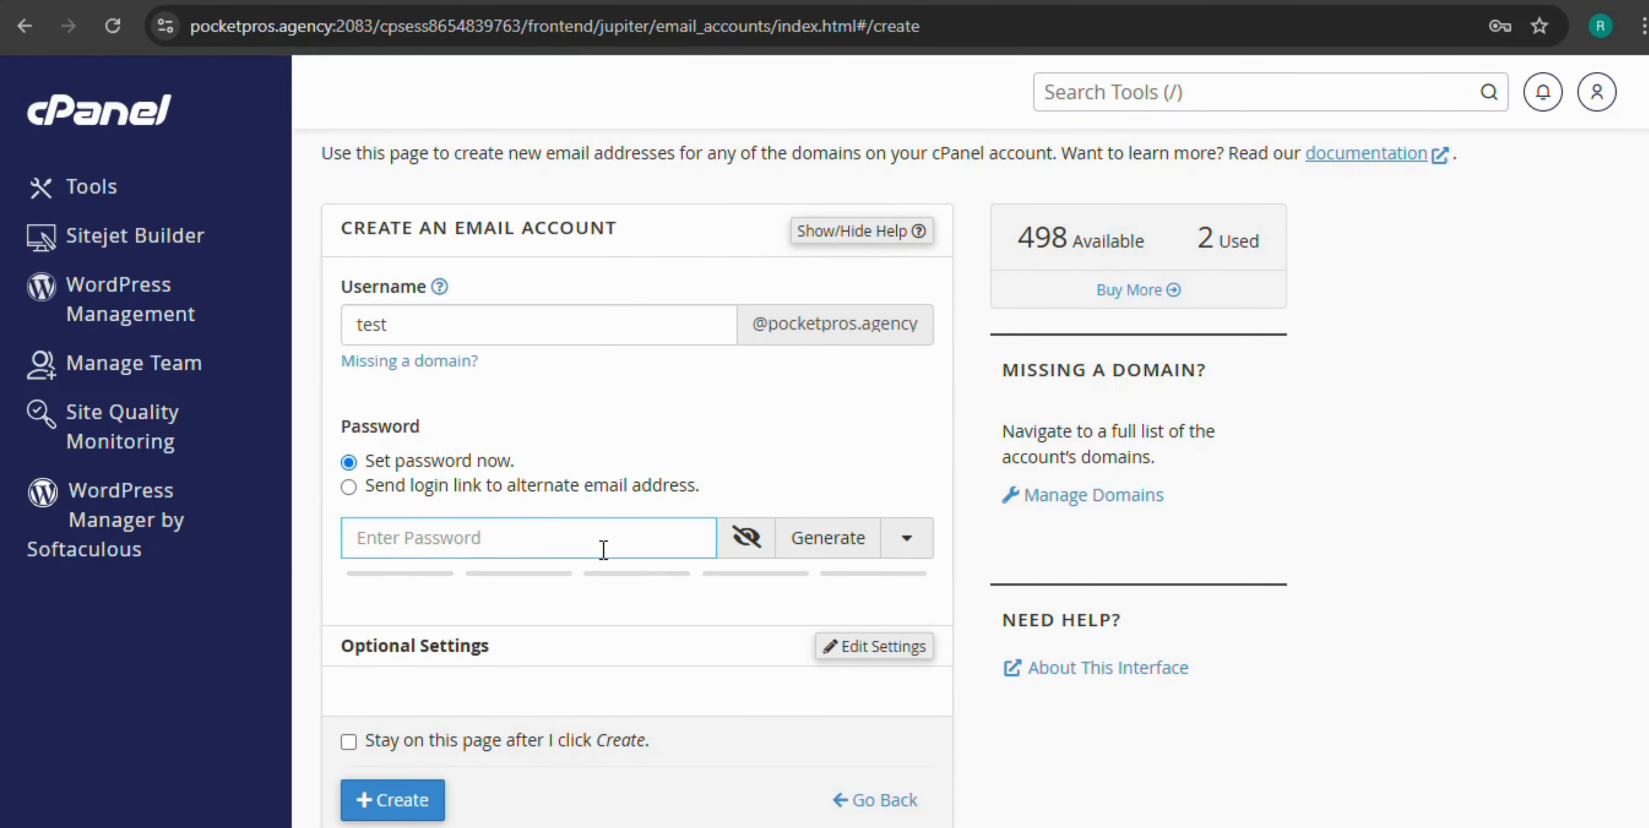
{"action": "type", "text": "123"}
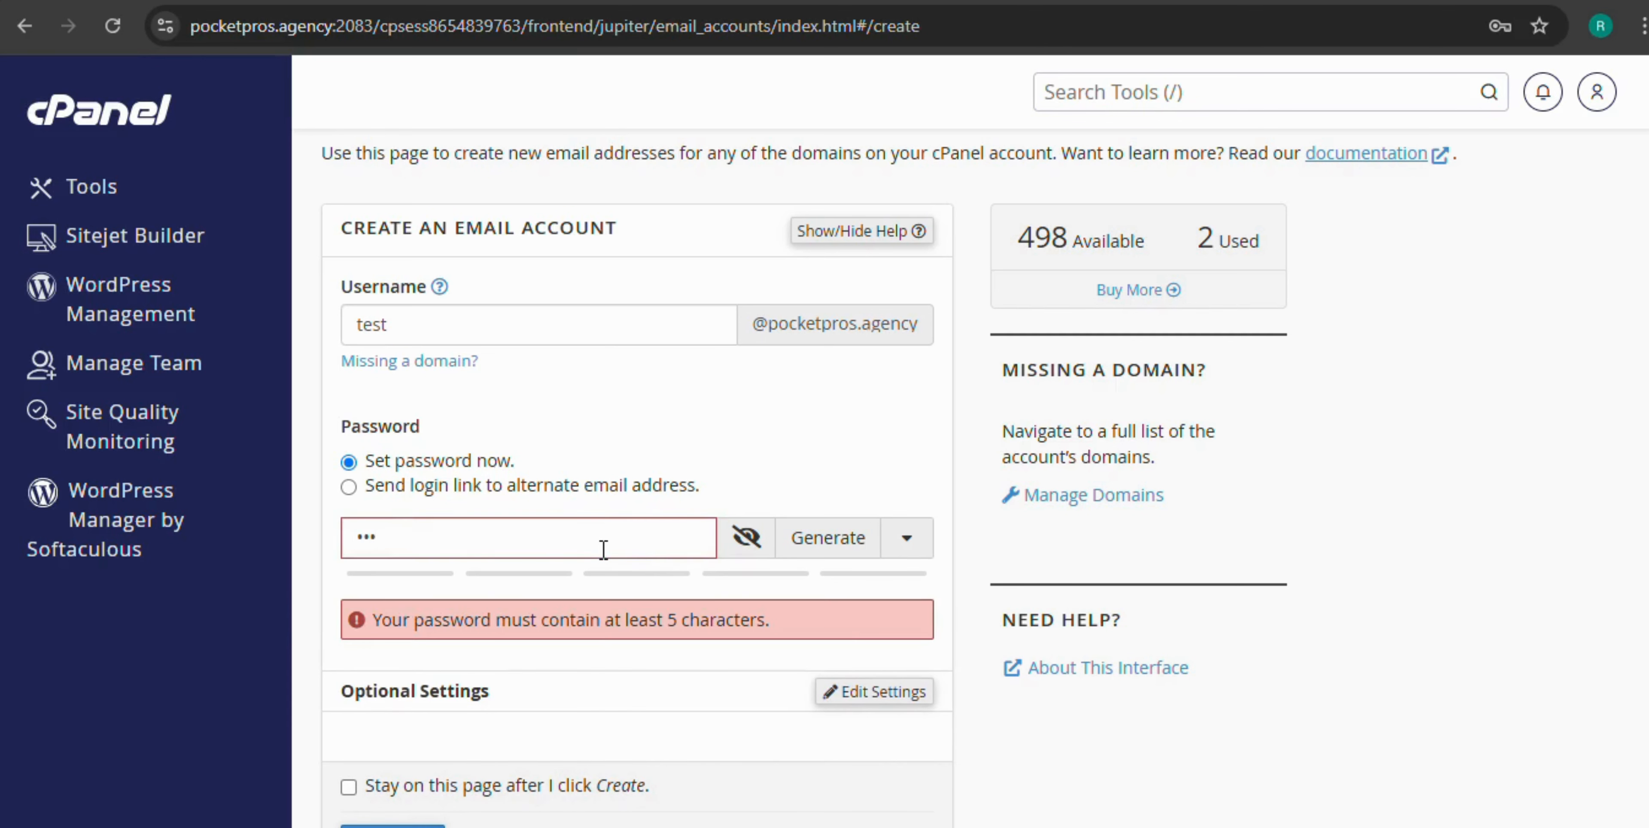
{"action": "type", "text": "456"}
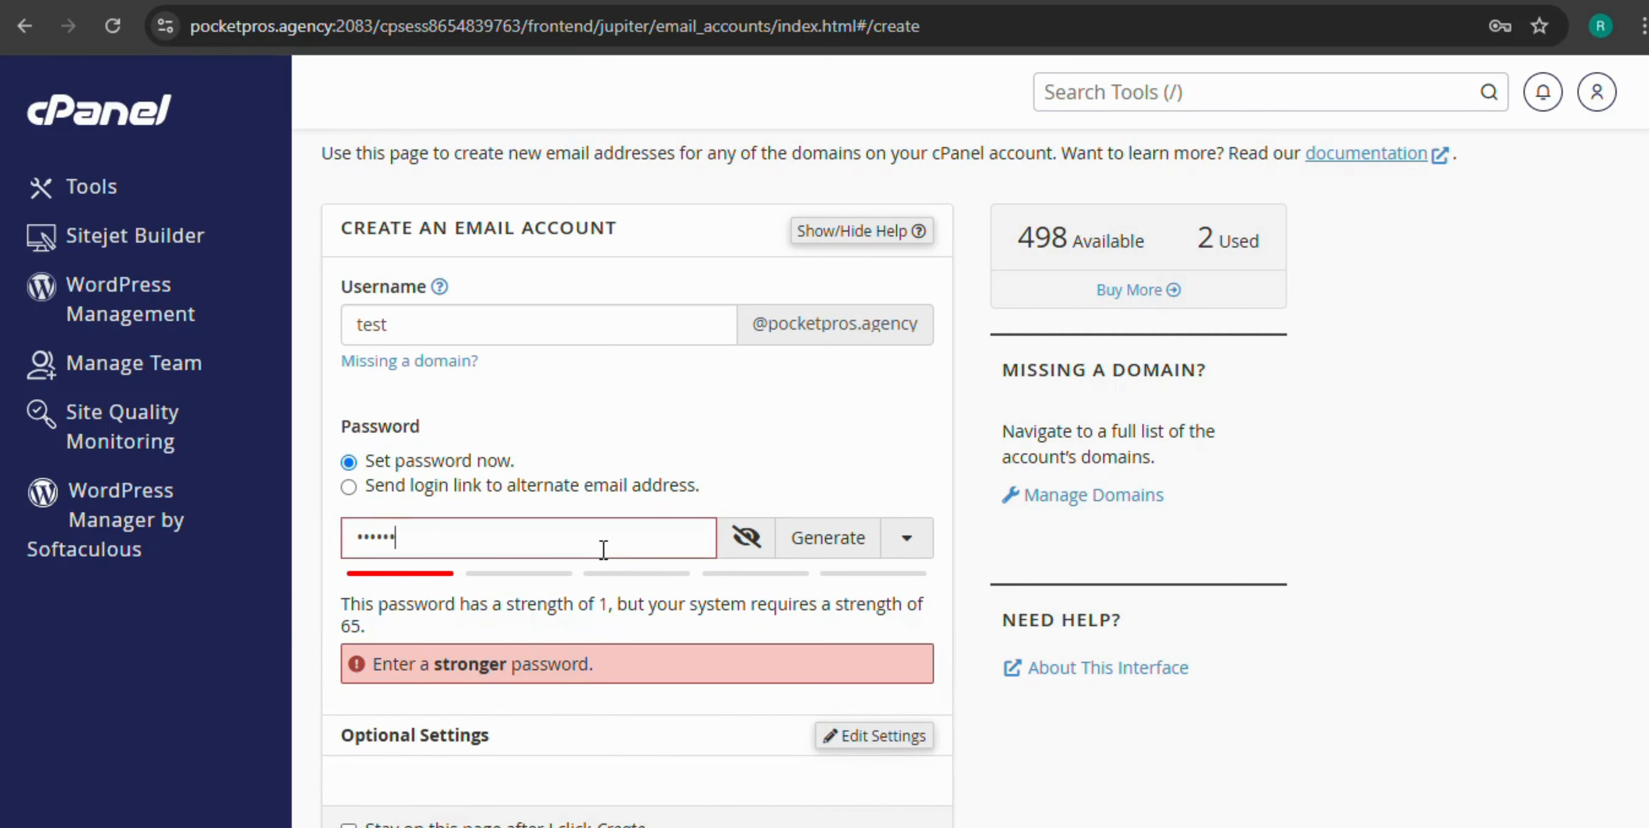
{"action": "type", "text": "7"}
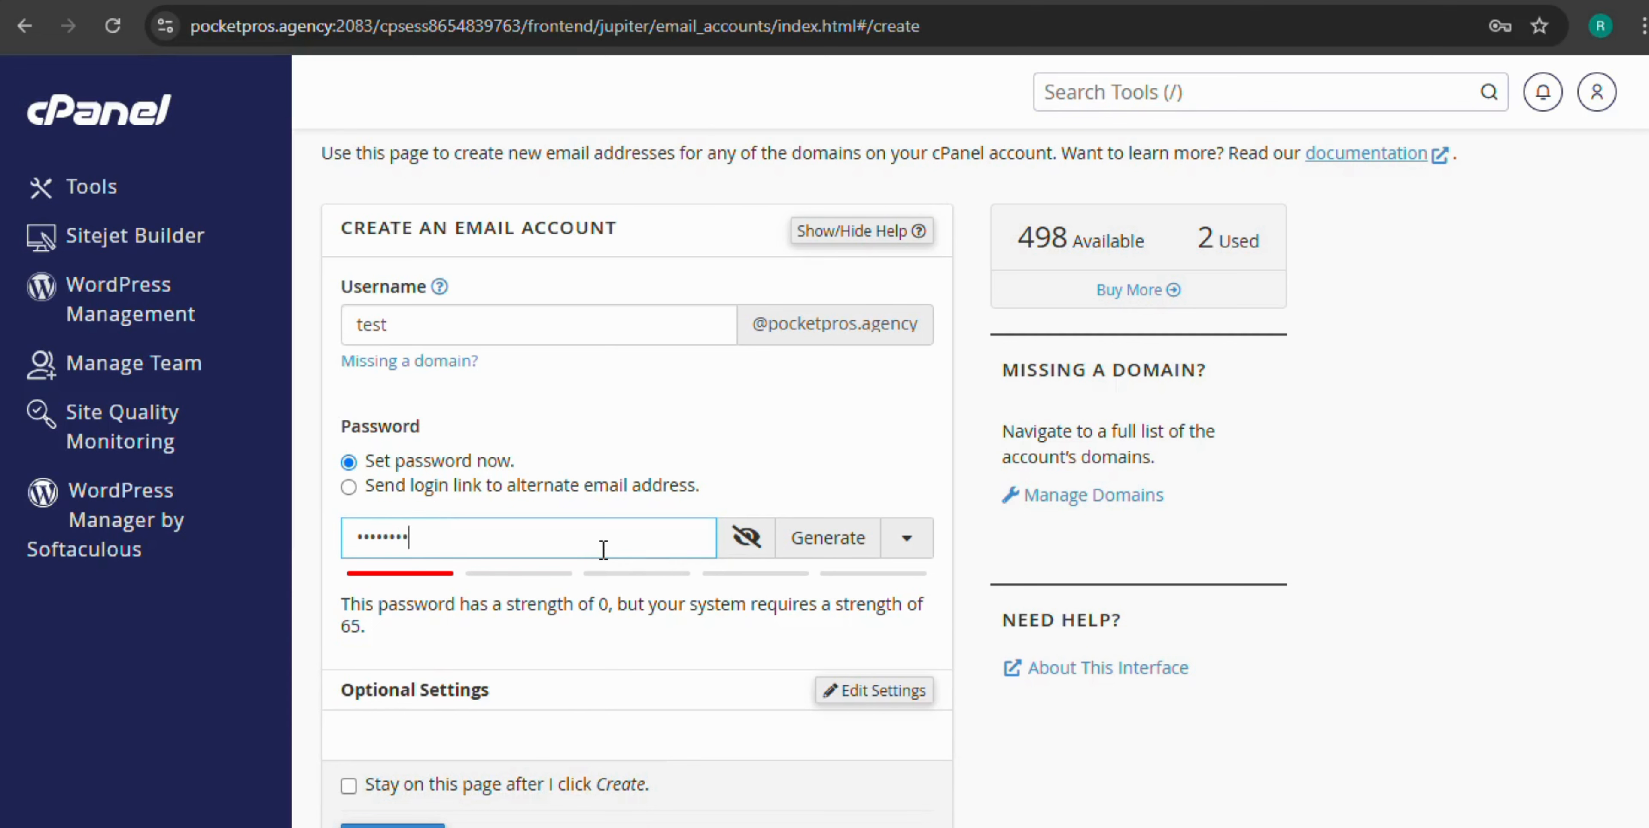
{"action": "type", "text": "890-"}
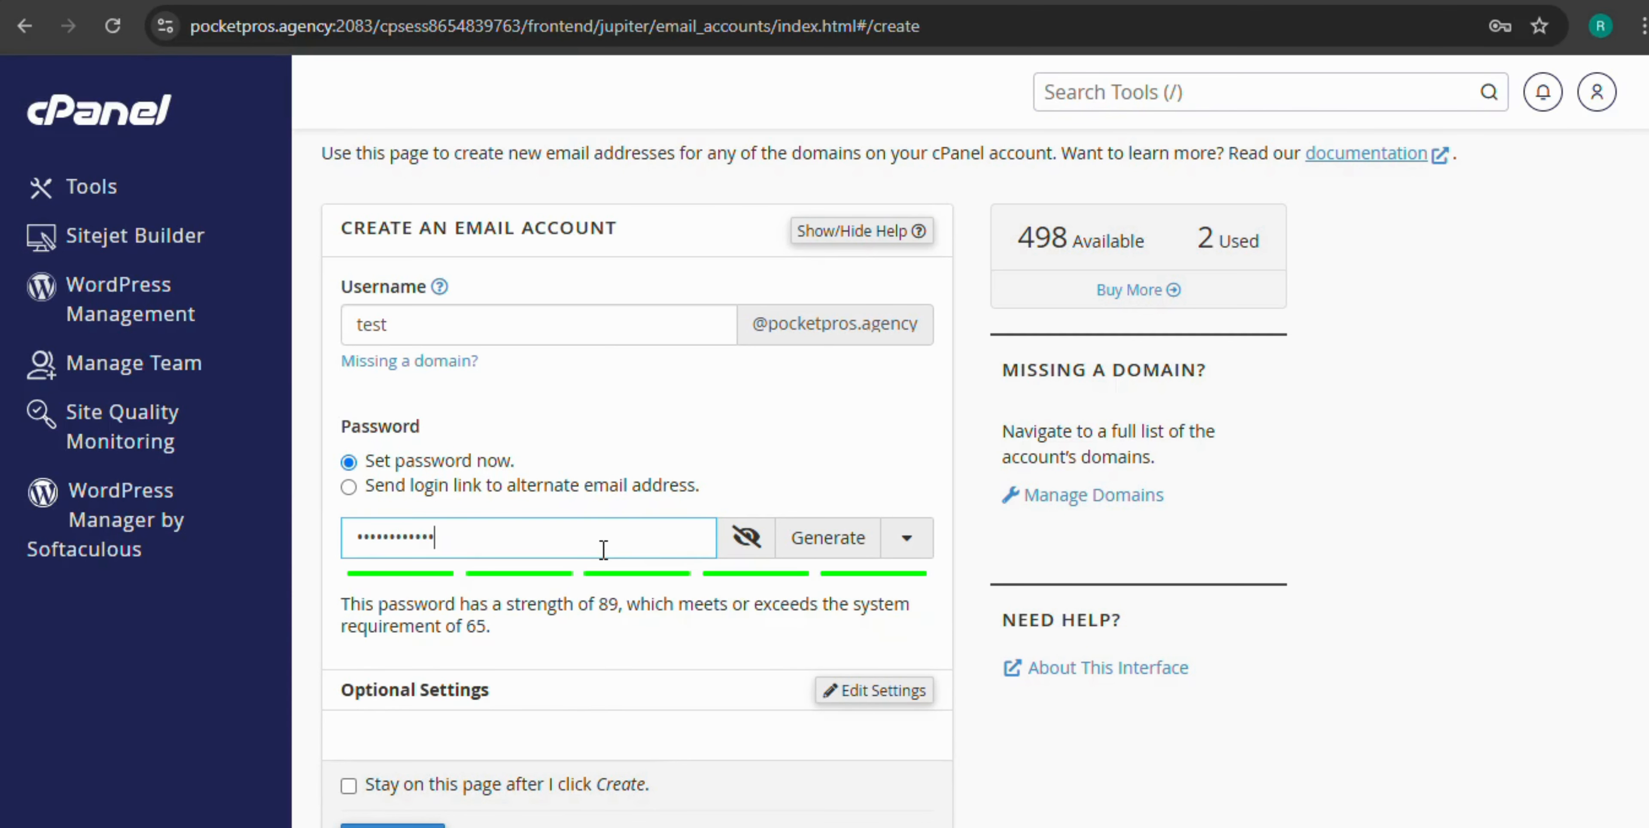
{"action": "type", "text": "="}
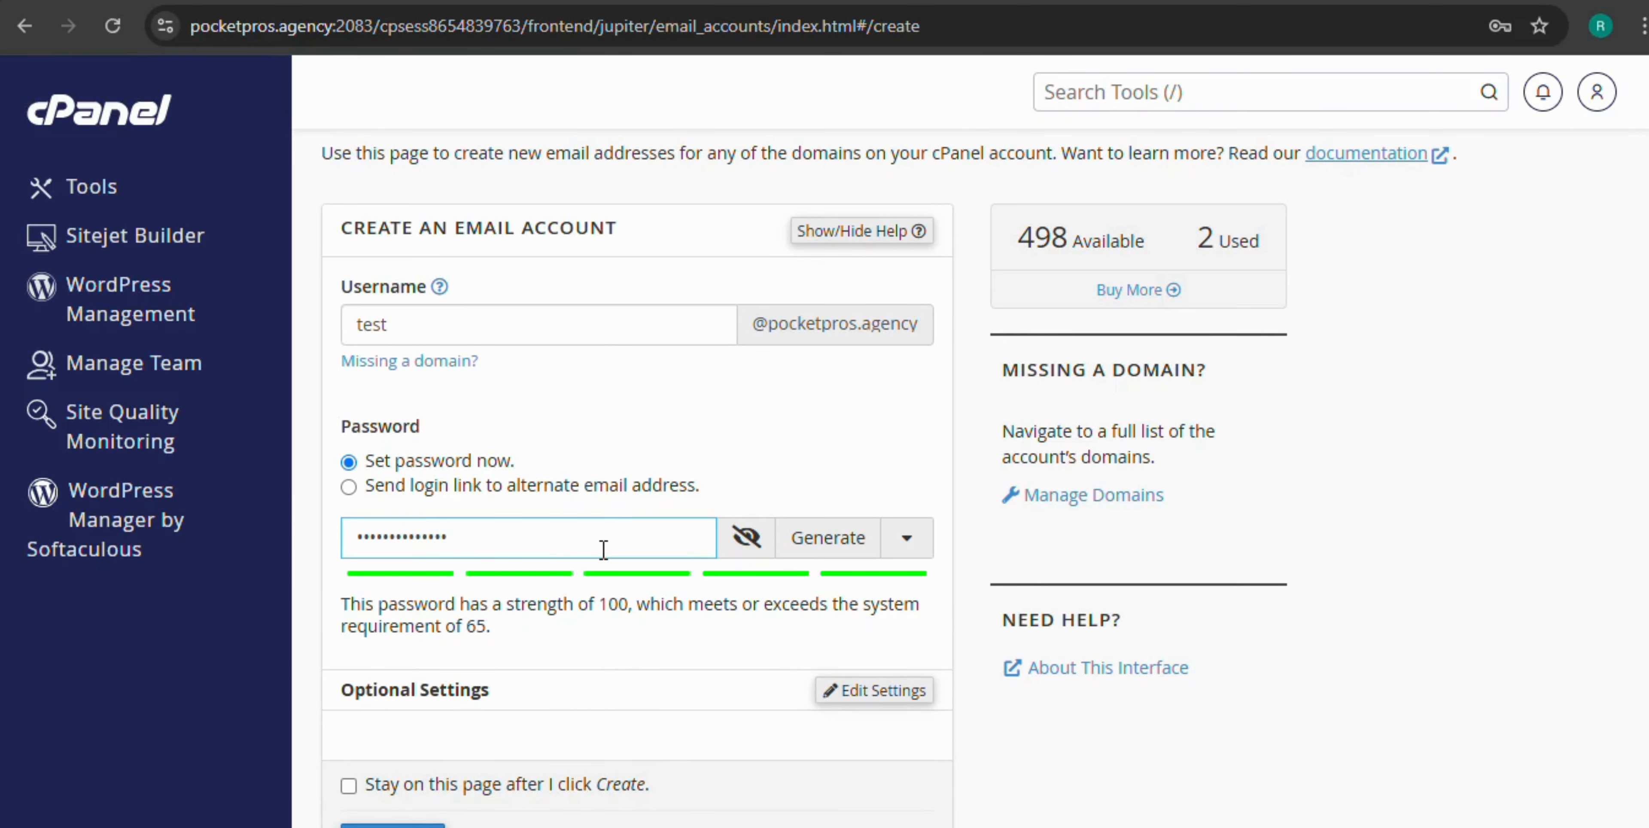
{"action": "scroll", "coordinate": [557, 522], "scroll_direction": "down", "scroll_amount": 2}
{"action": "scroll", "coordinate": [560, 518], "scroll_direction": "down", "scroll_amount": 1}
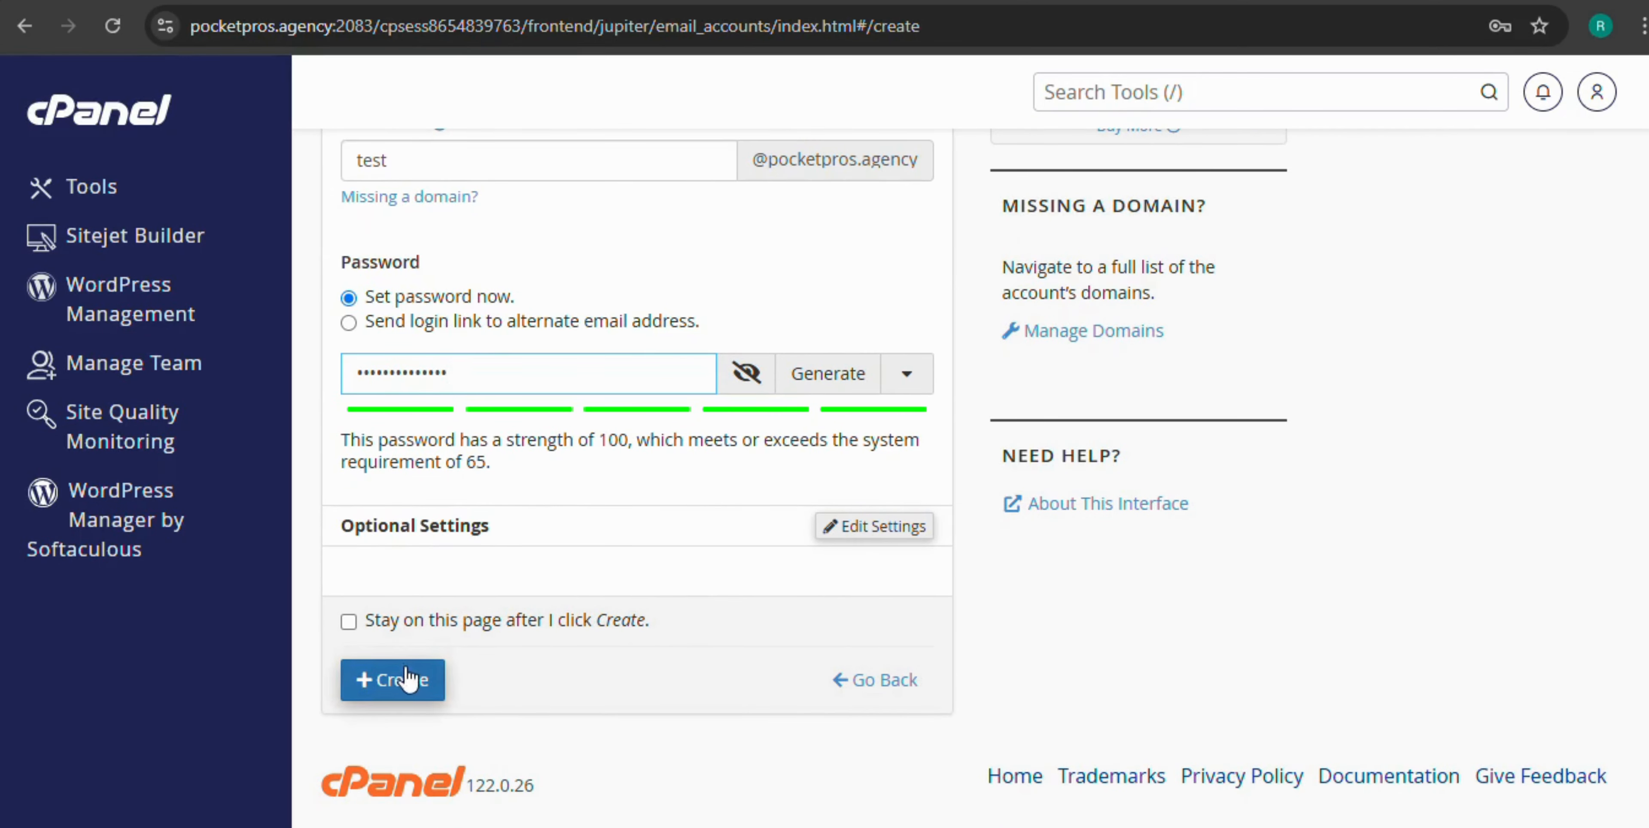
{"action": "left_click", "coordinate": [392, 680]}
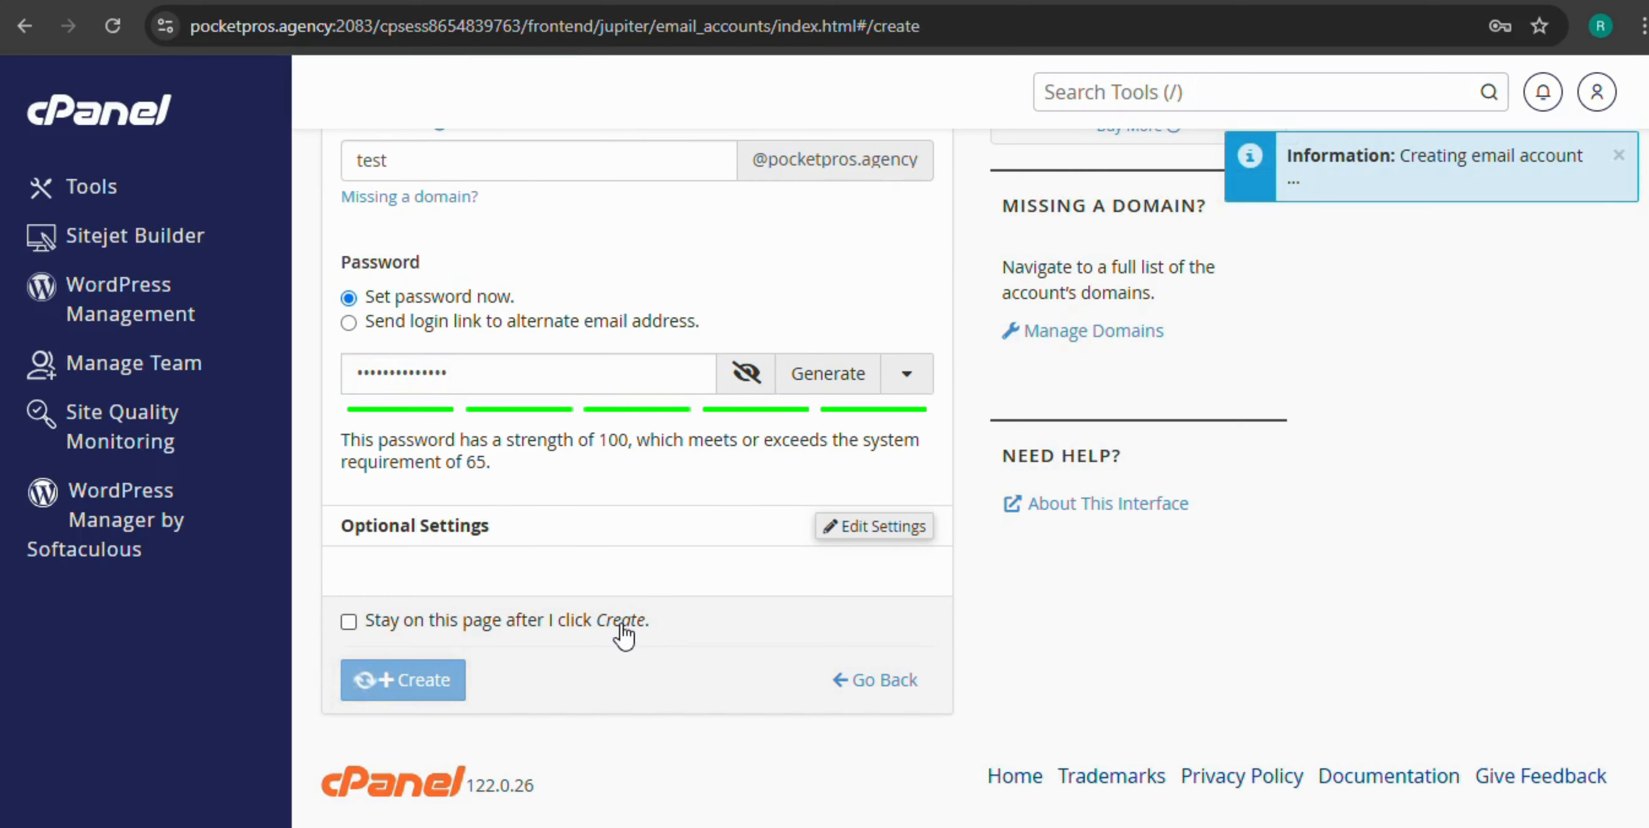
Open the Manage page for the new test account
{"action": "scroll", "coordinate": [684, 583], "scroll_direction": "down", "scroll_amount": 2}
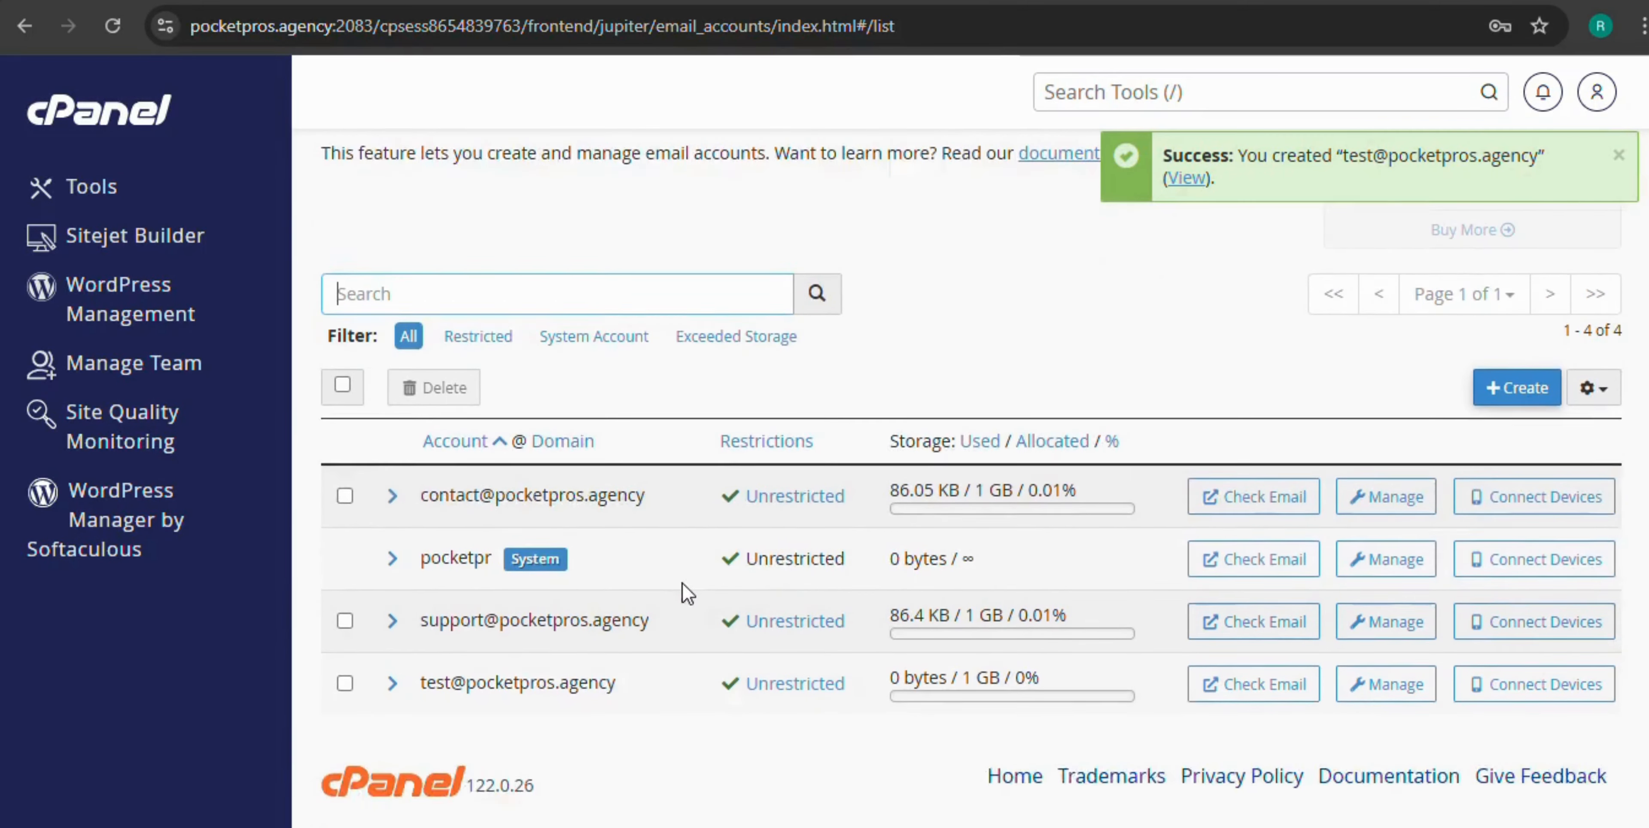
{"action": "scroll", "coordinate": [683, 584], "scroll_direction": "up", "scroll_amount": 3}
{"action": "scroll", "coordinate": [909, 522], "scroll_direction": "down", "scroll_amount": 3}
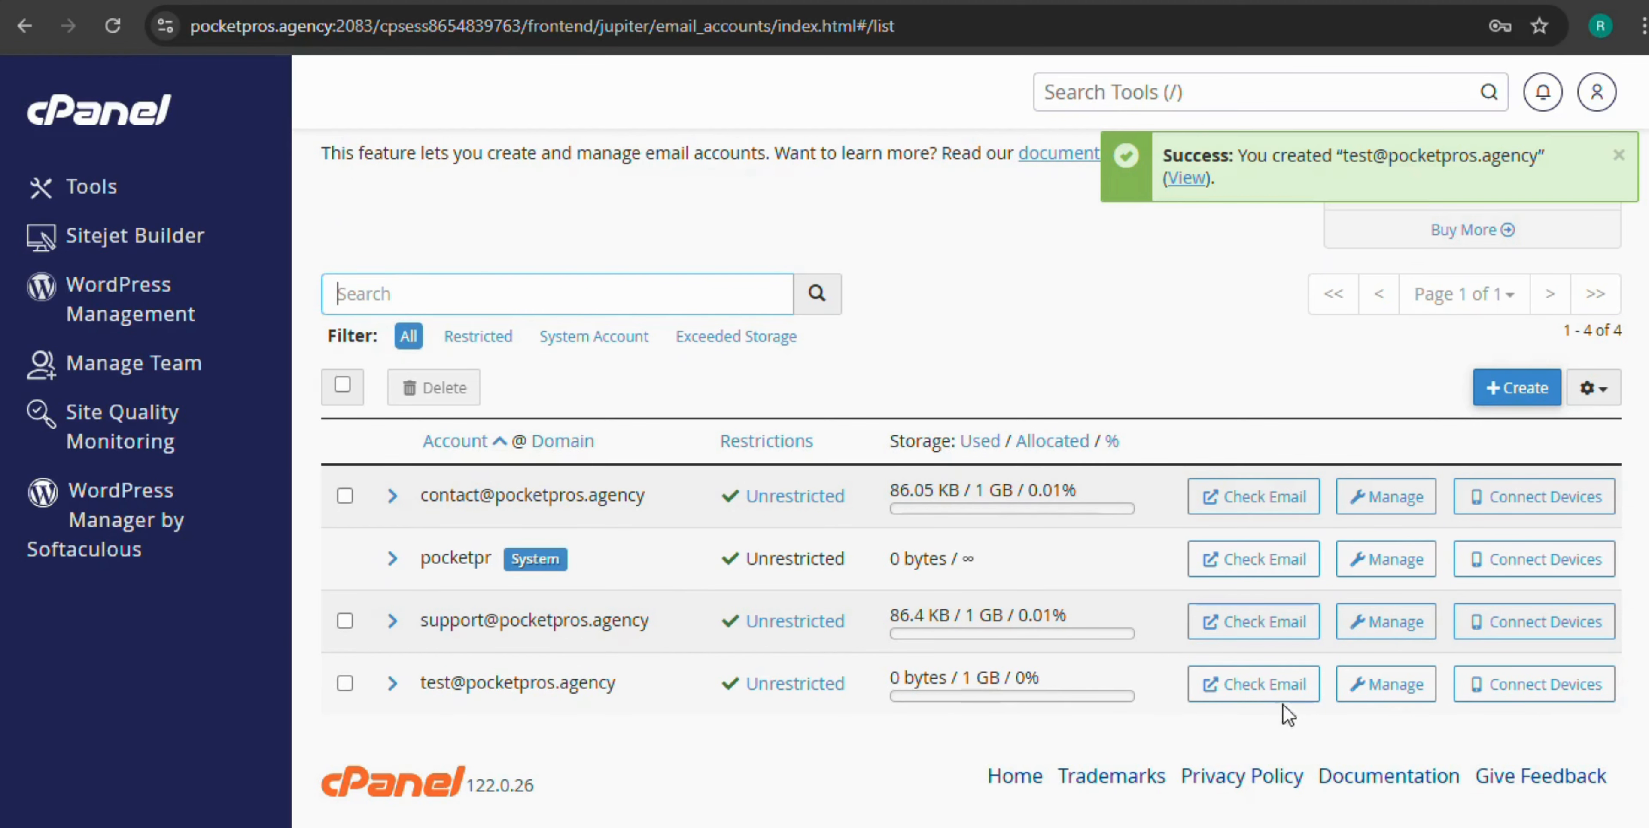
{"action": "left_click", "coordinate": [1390, 688]}
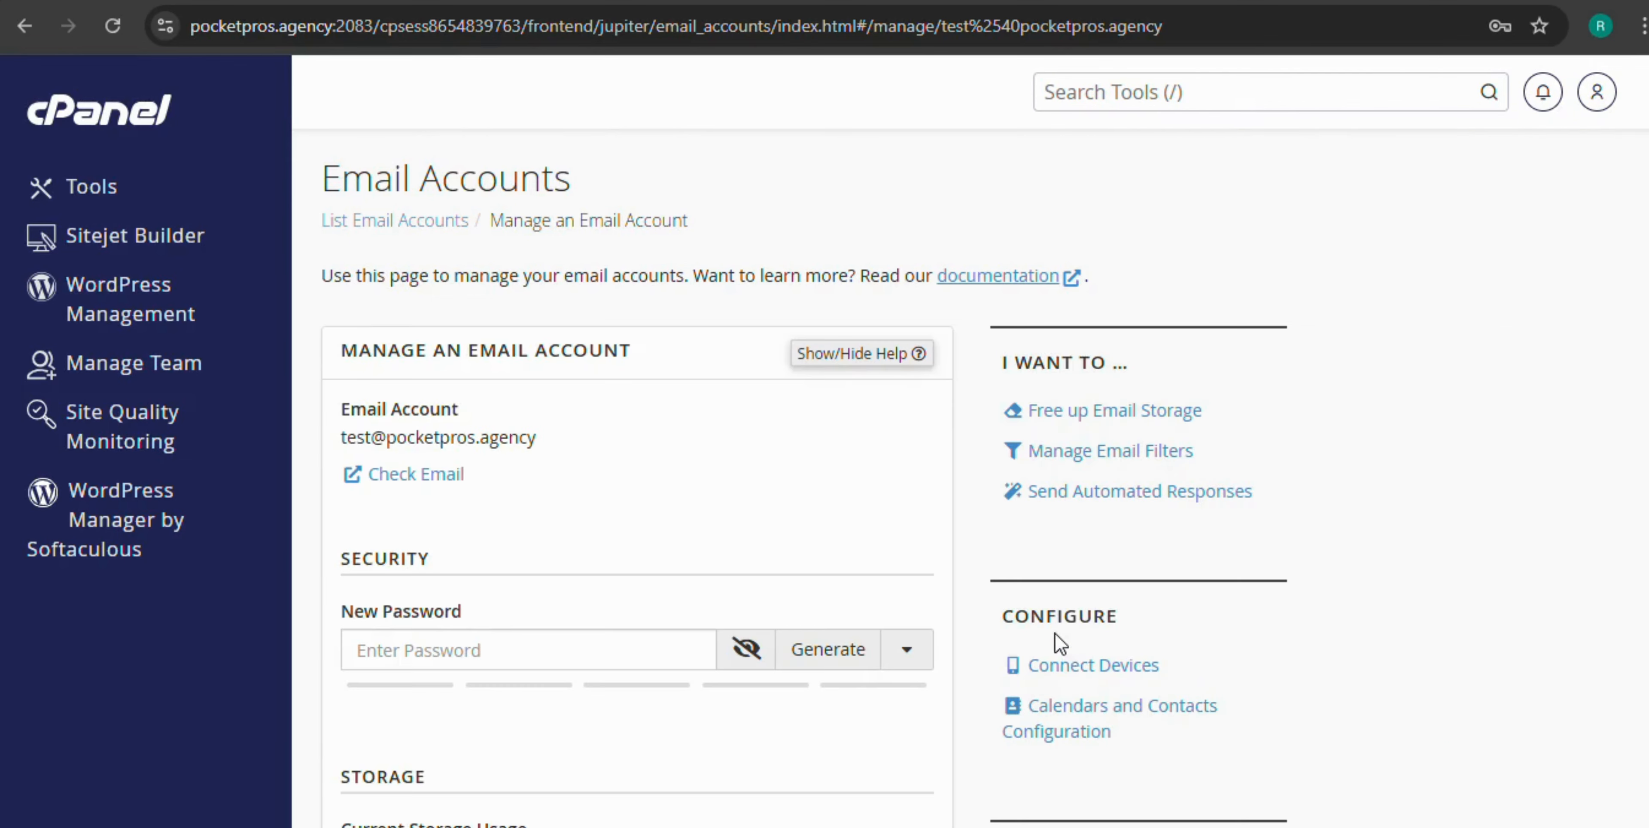
Open the account's Connect Devices setup in a new browser tab
{"action": "scroll", "coordinate": [1059, 643], "scroll_direction": "down", "scroll_amount": 2}
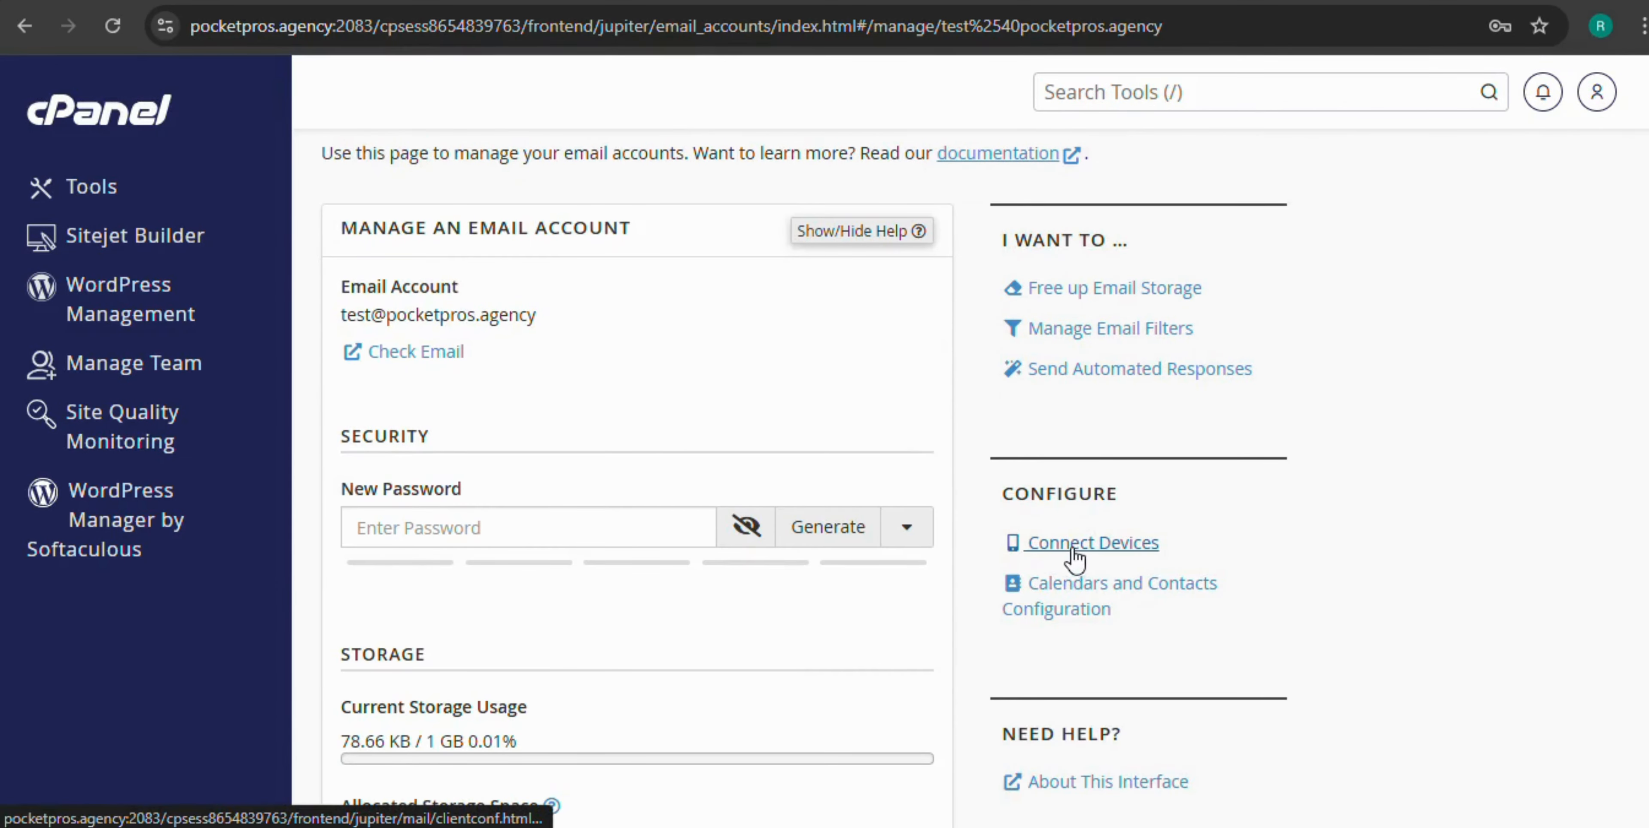
{"action": "right_click", "coordinate": [1097, 551]}
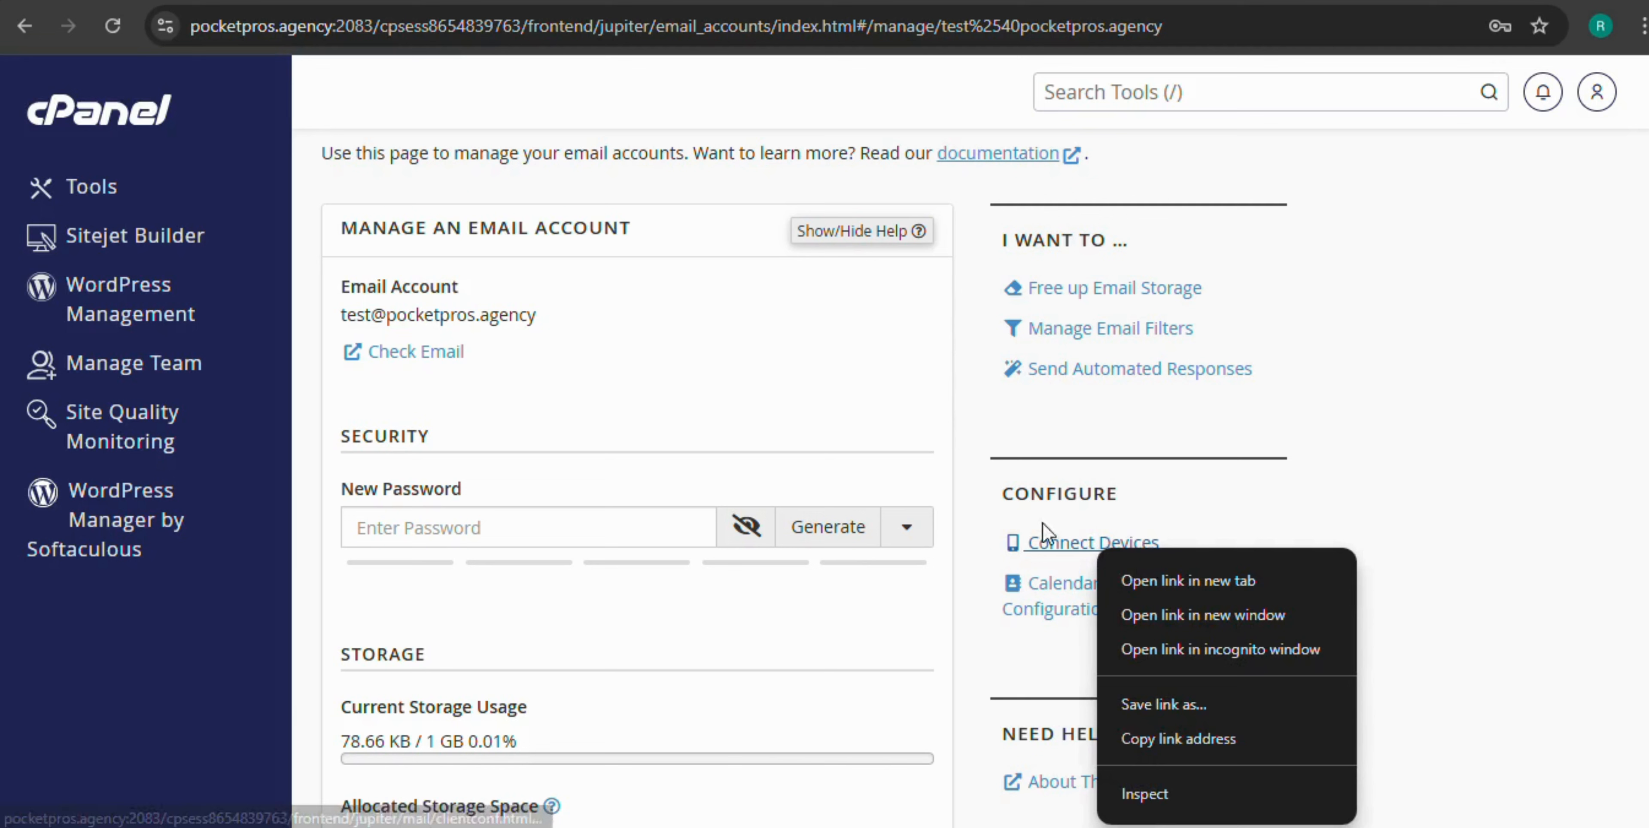
{"action": "left_click", "coordinate": [1177, 584]}
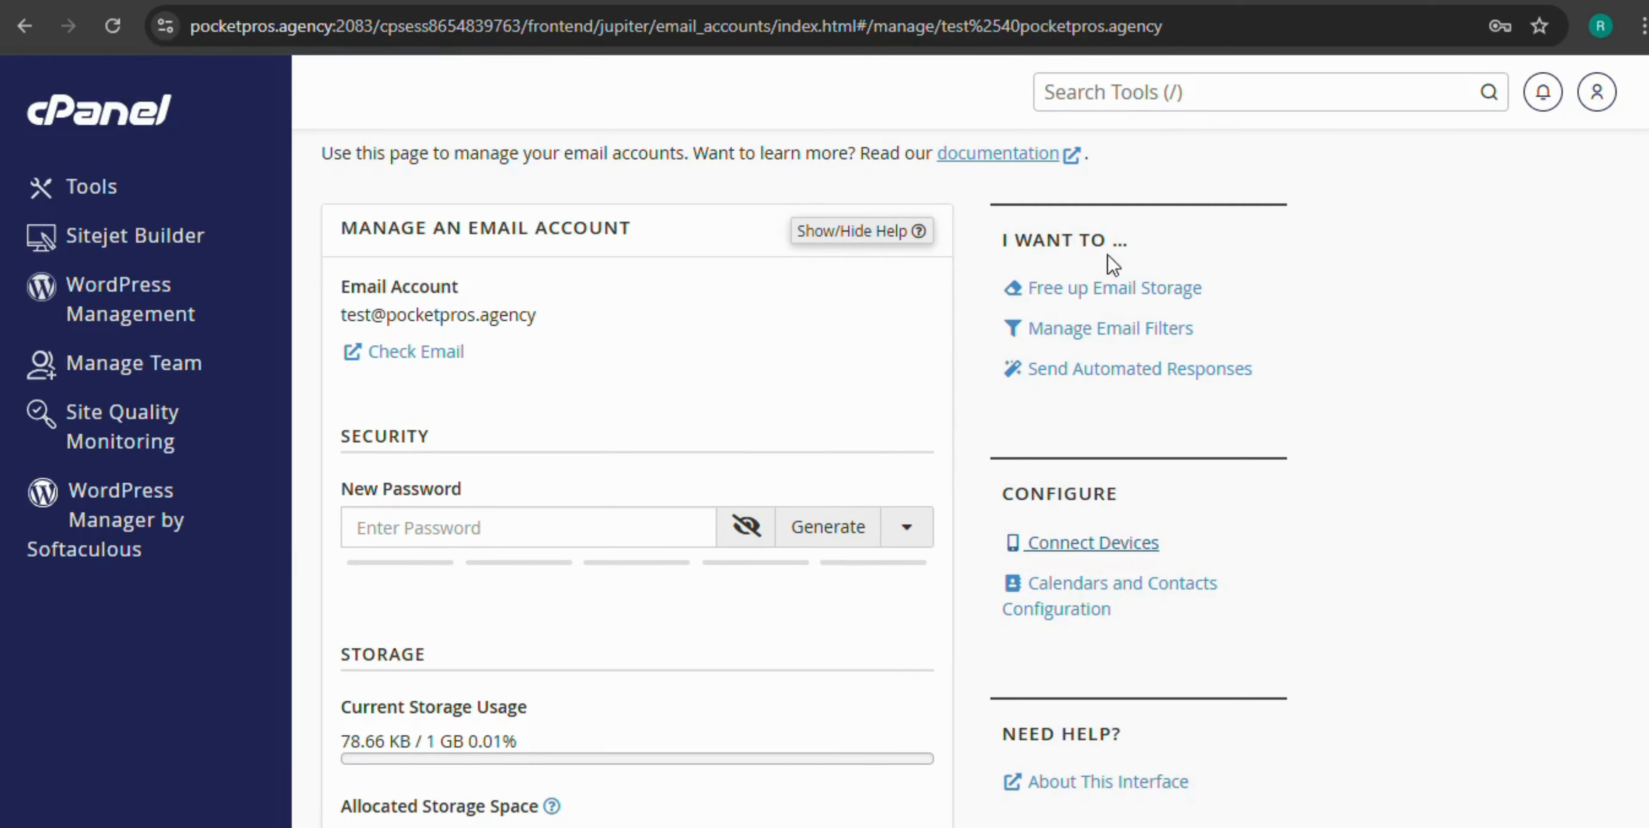
Review the Secure SSL/TLS settings table on the mail client setup page, then return to Gmail
{"action": "left_click", "coordinate": [948, 2]}
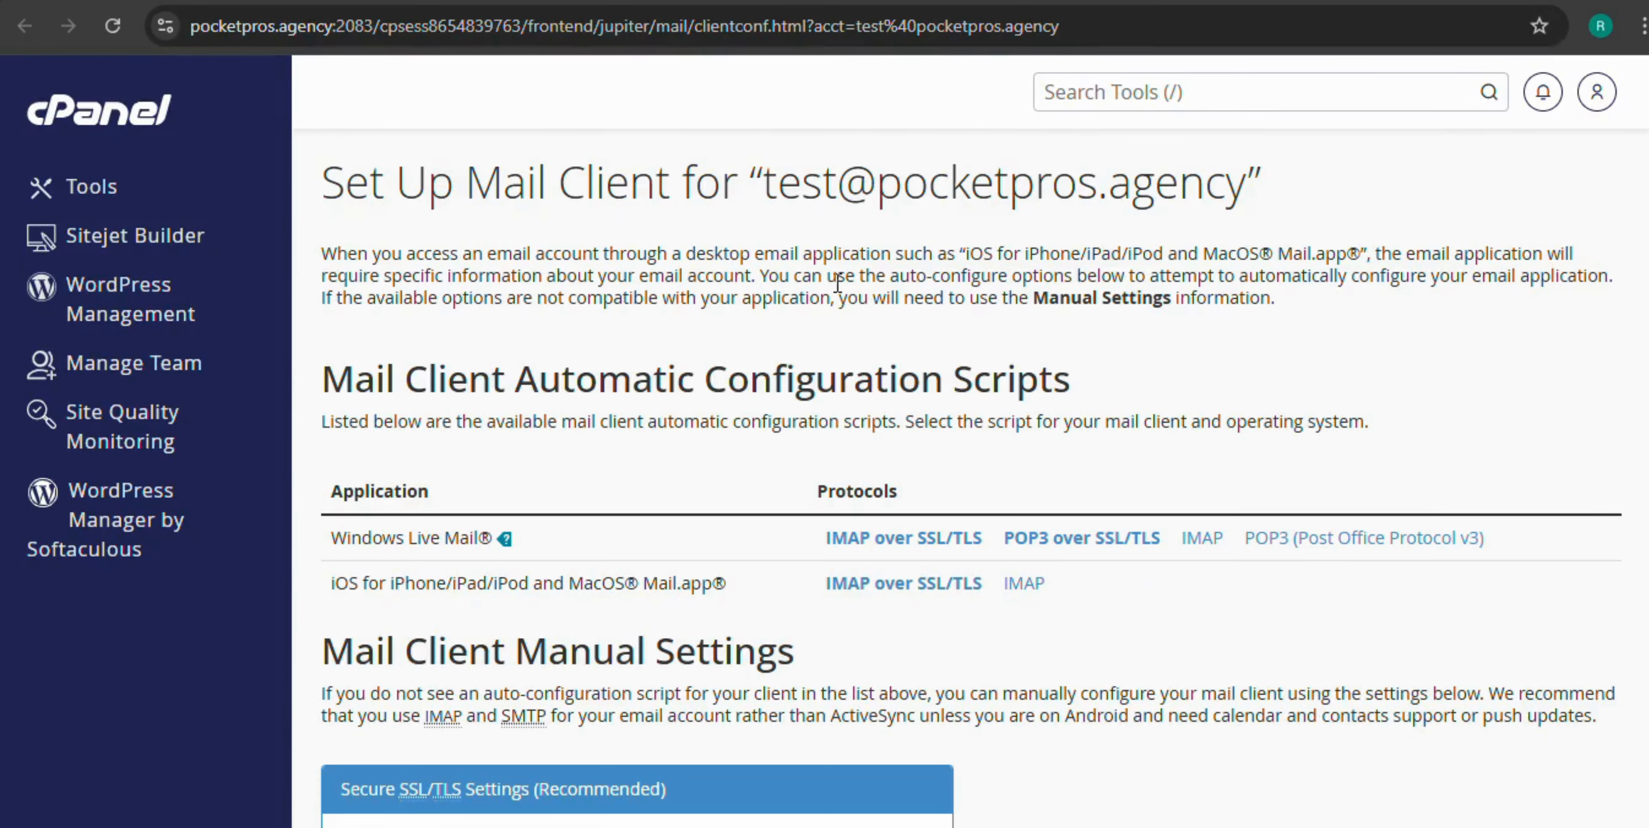
{"action": "scroll", "coordinate": [702, 385], "scroll_direction": "down", "scroll_amount": 6}
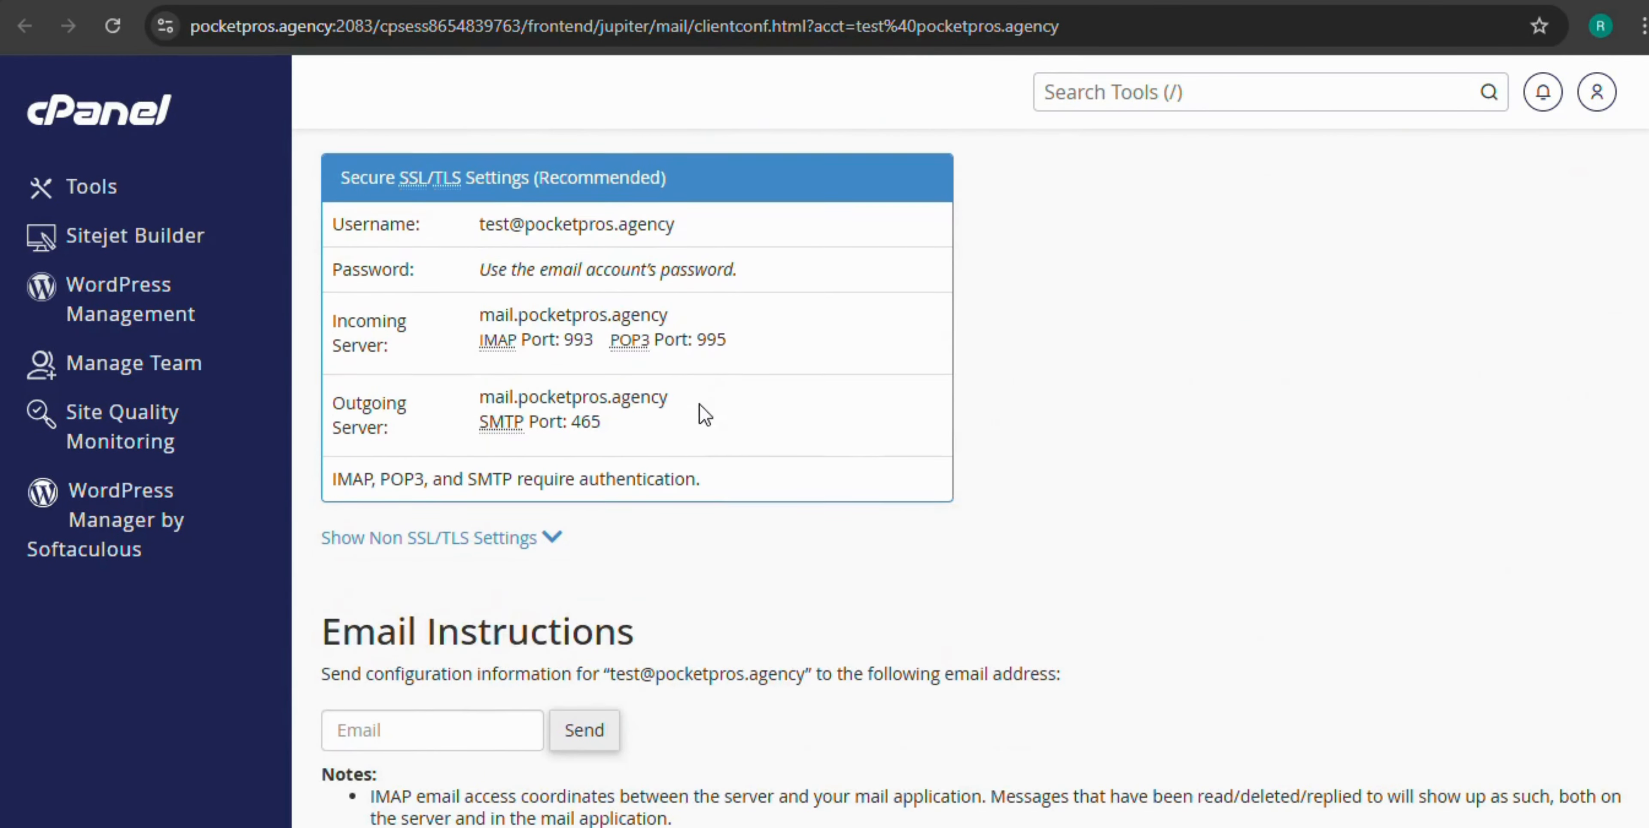
{"action": "scroll", "coordinate": [703, 412], "scroll_direction": "up", "scroll_amount": 1}
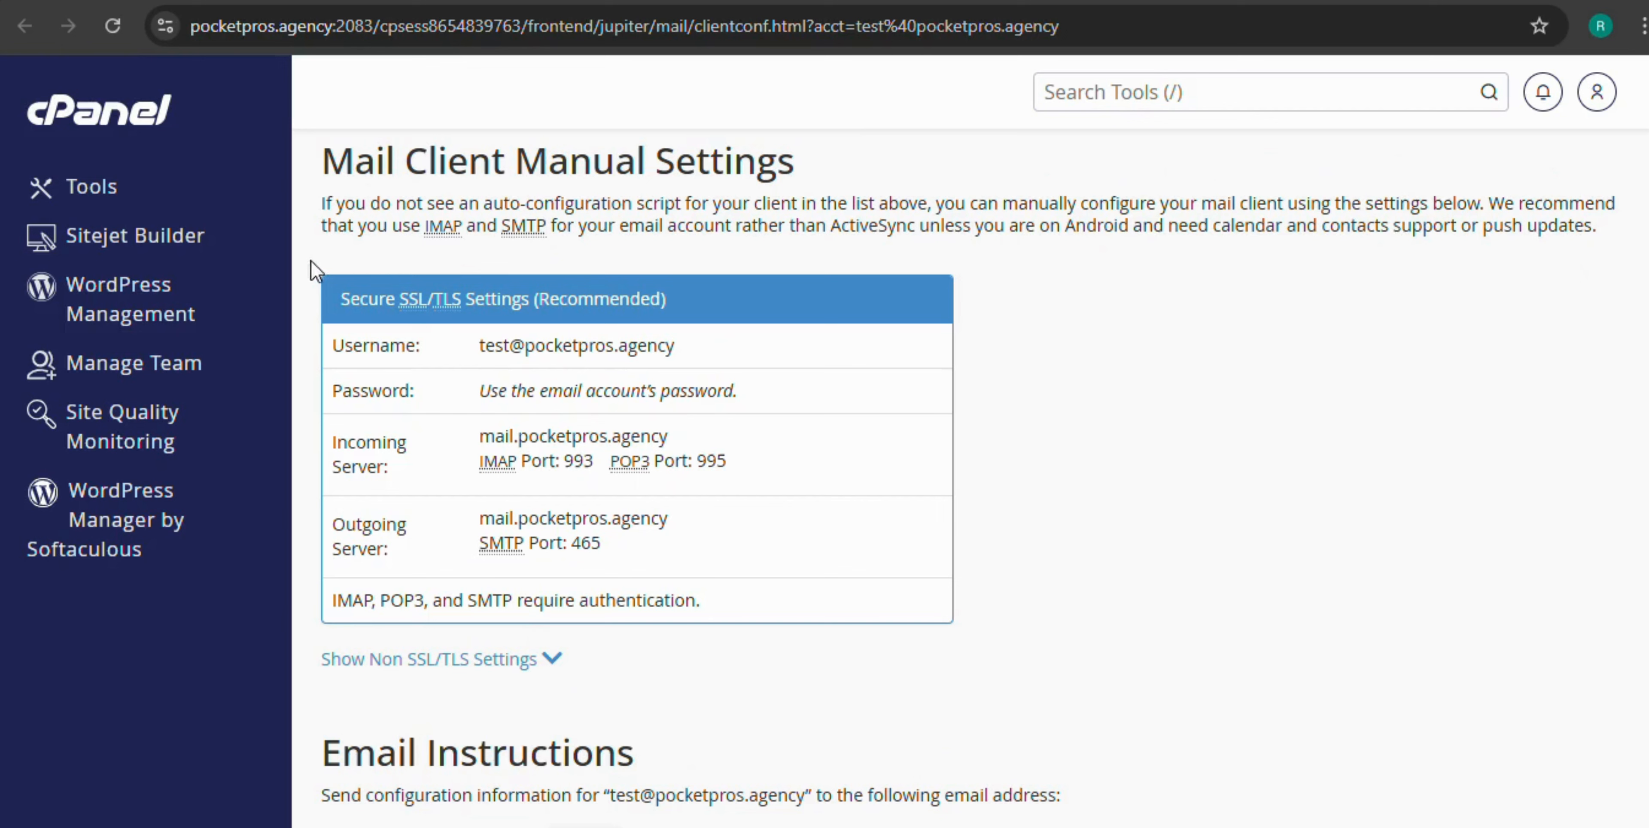
{"action": "left_click_drag", "start_coordinate": [311, 260], "coordinate": [749, 602]}
{"action": "left_click", "coordinate": [807, 538]}
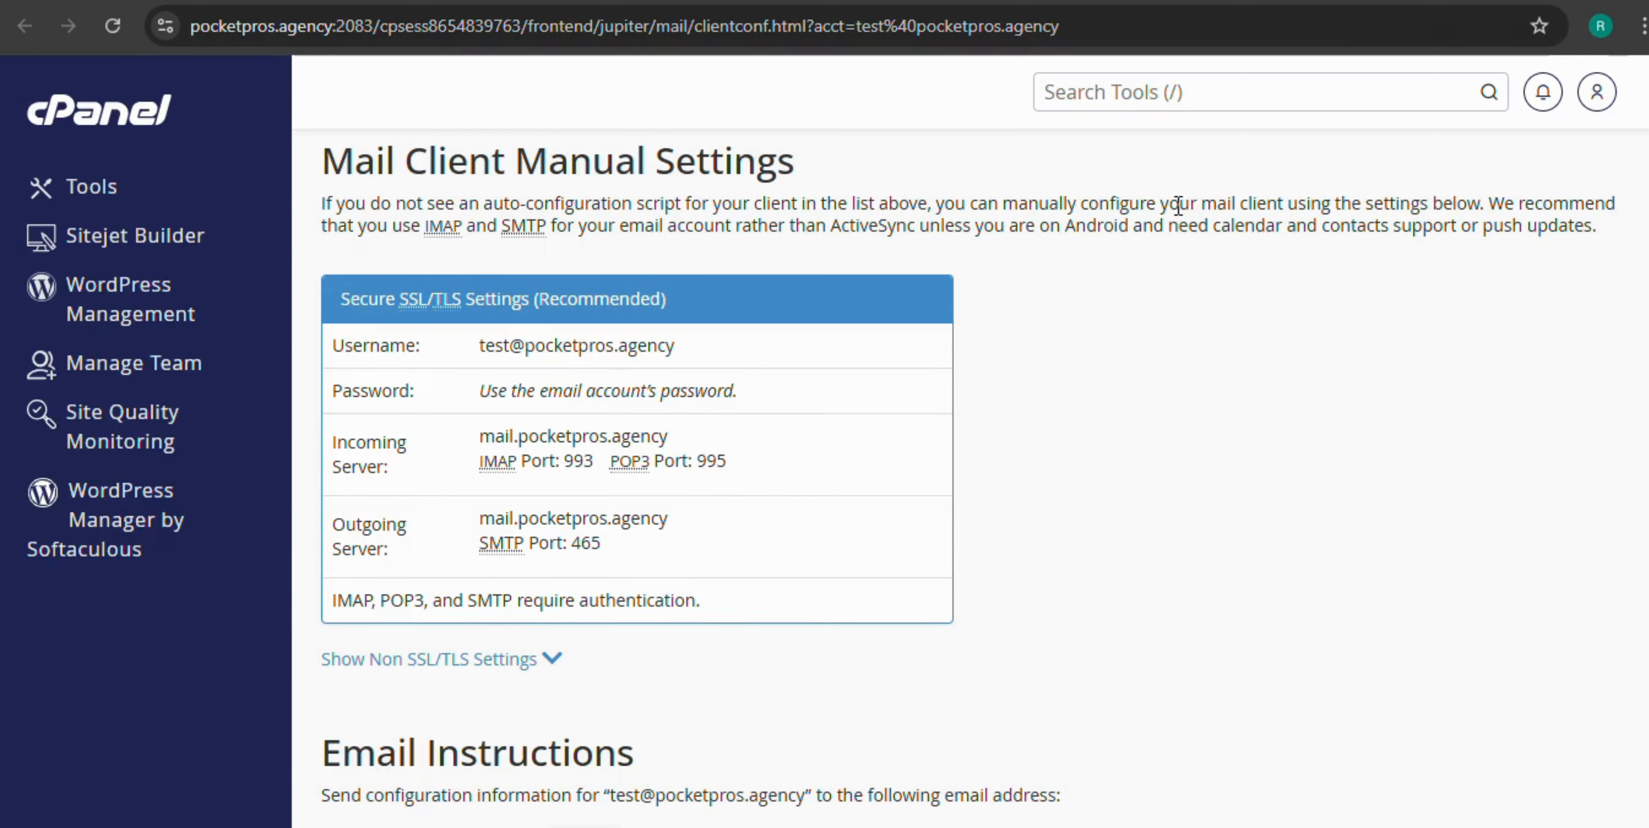
{"action": "left_click", "coordinate": [1350, 3]}
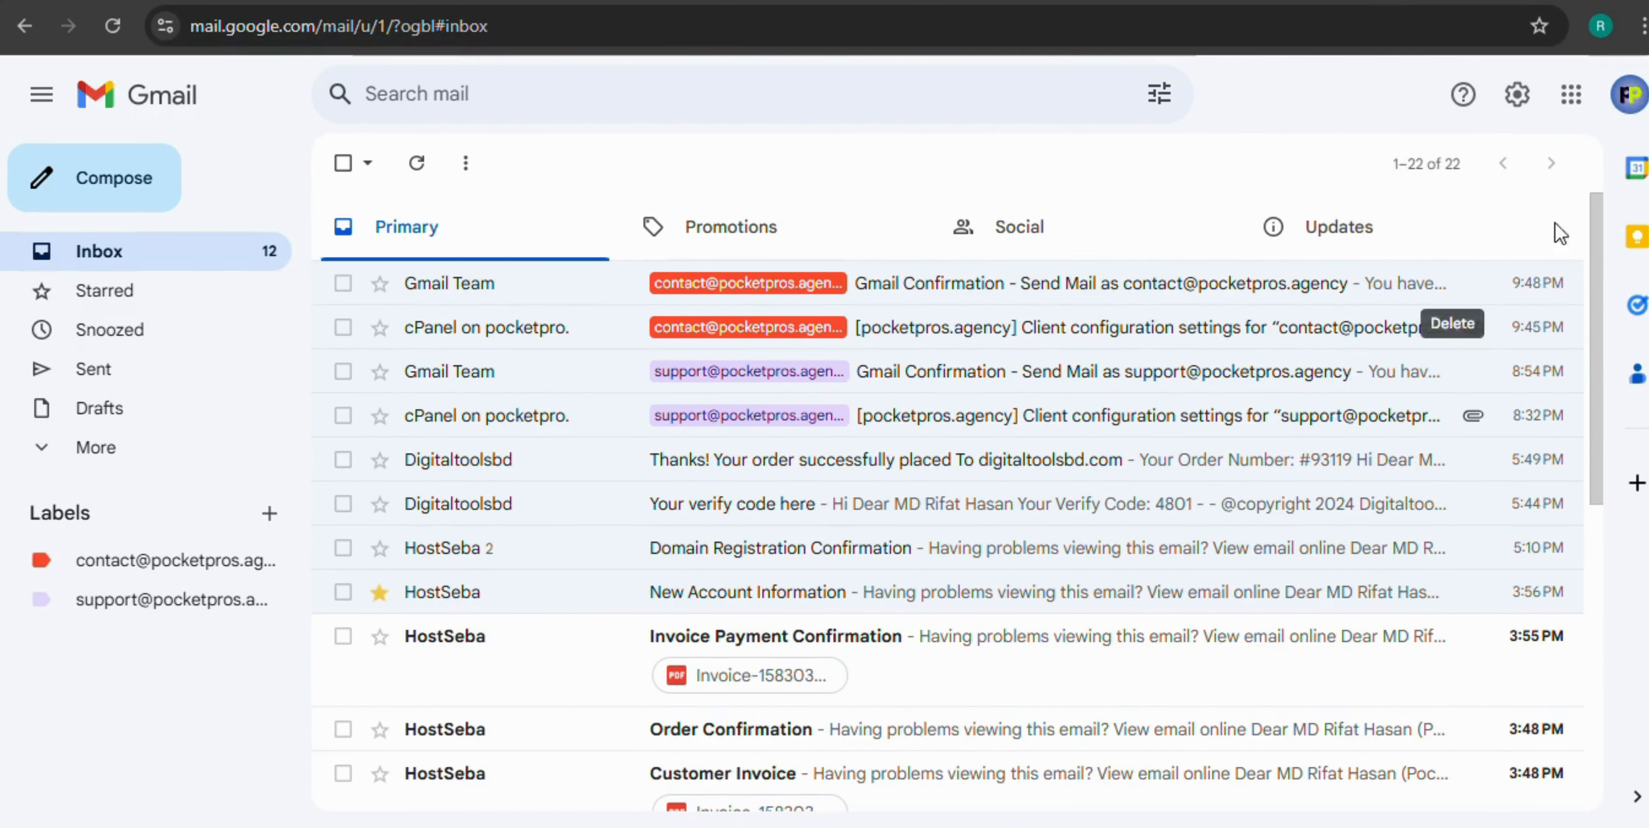
Open Gmail's full settings on the Accounts and Import tab
{"action": "left_click", "coordinate": [1237, 4]}
{"action": "left_click", "coordinate": [1349, 3]}
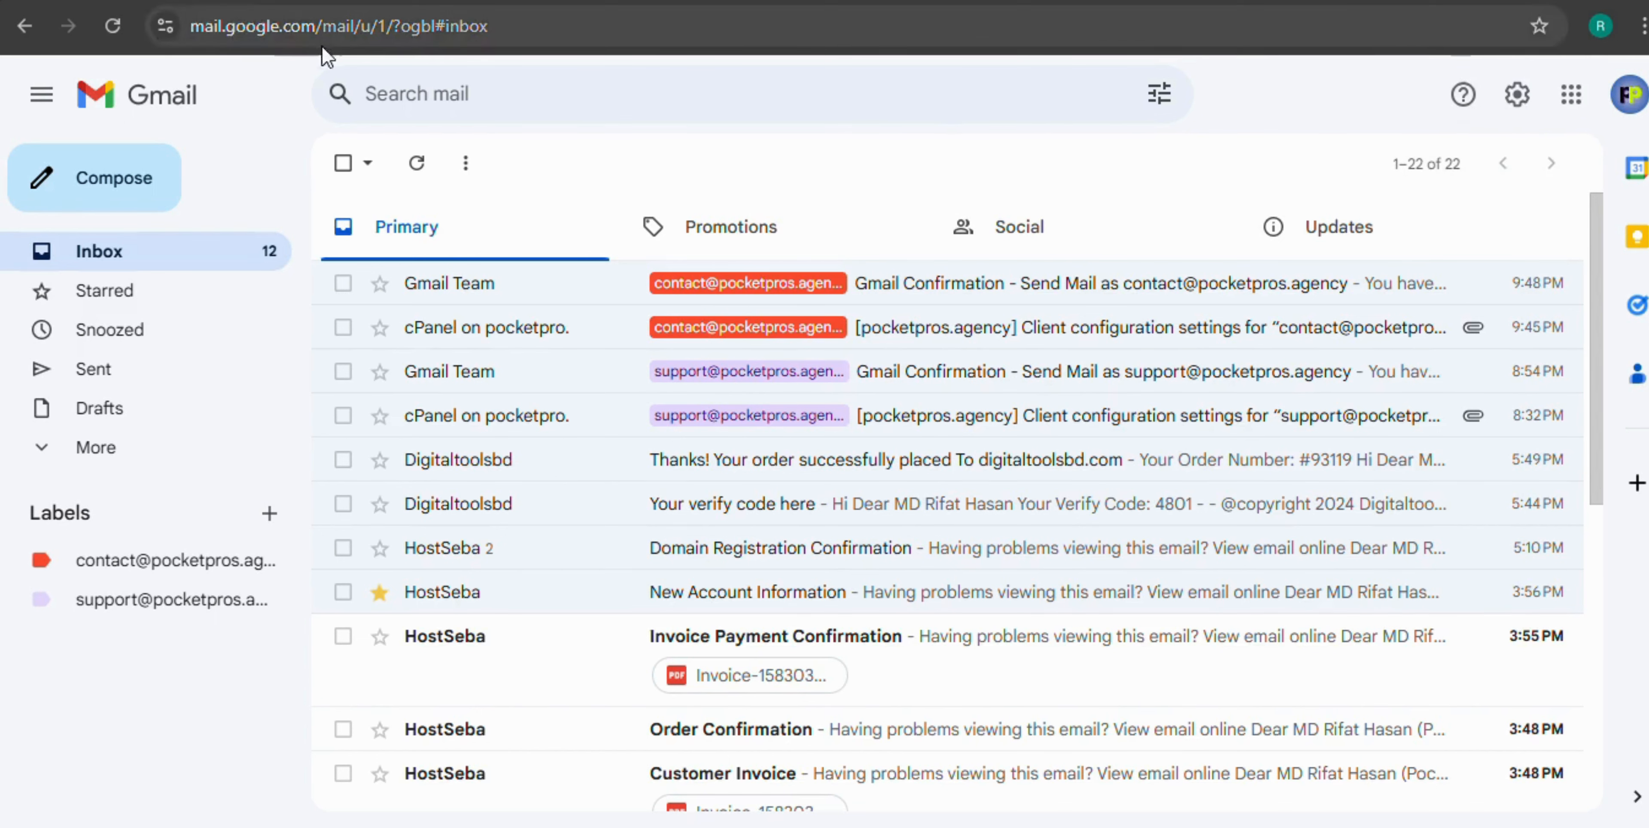
{"action": "left_click", "coordinate": [1516, 94]}
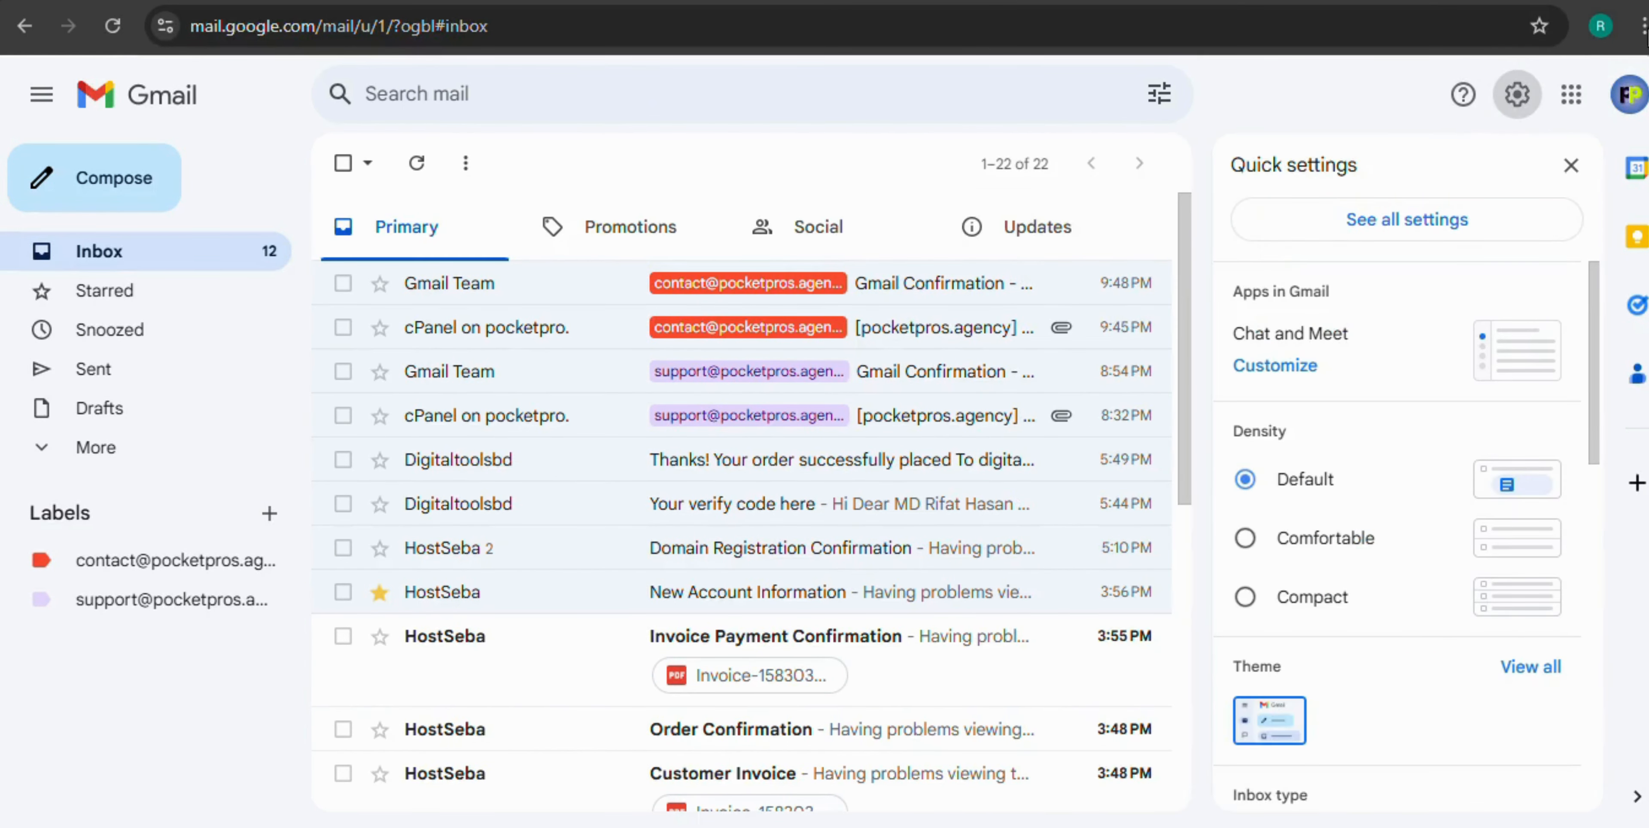
{"action": "left_click", "coordinate": [1412, 221]}
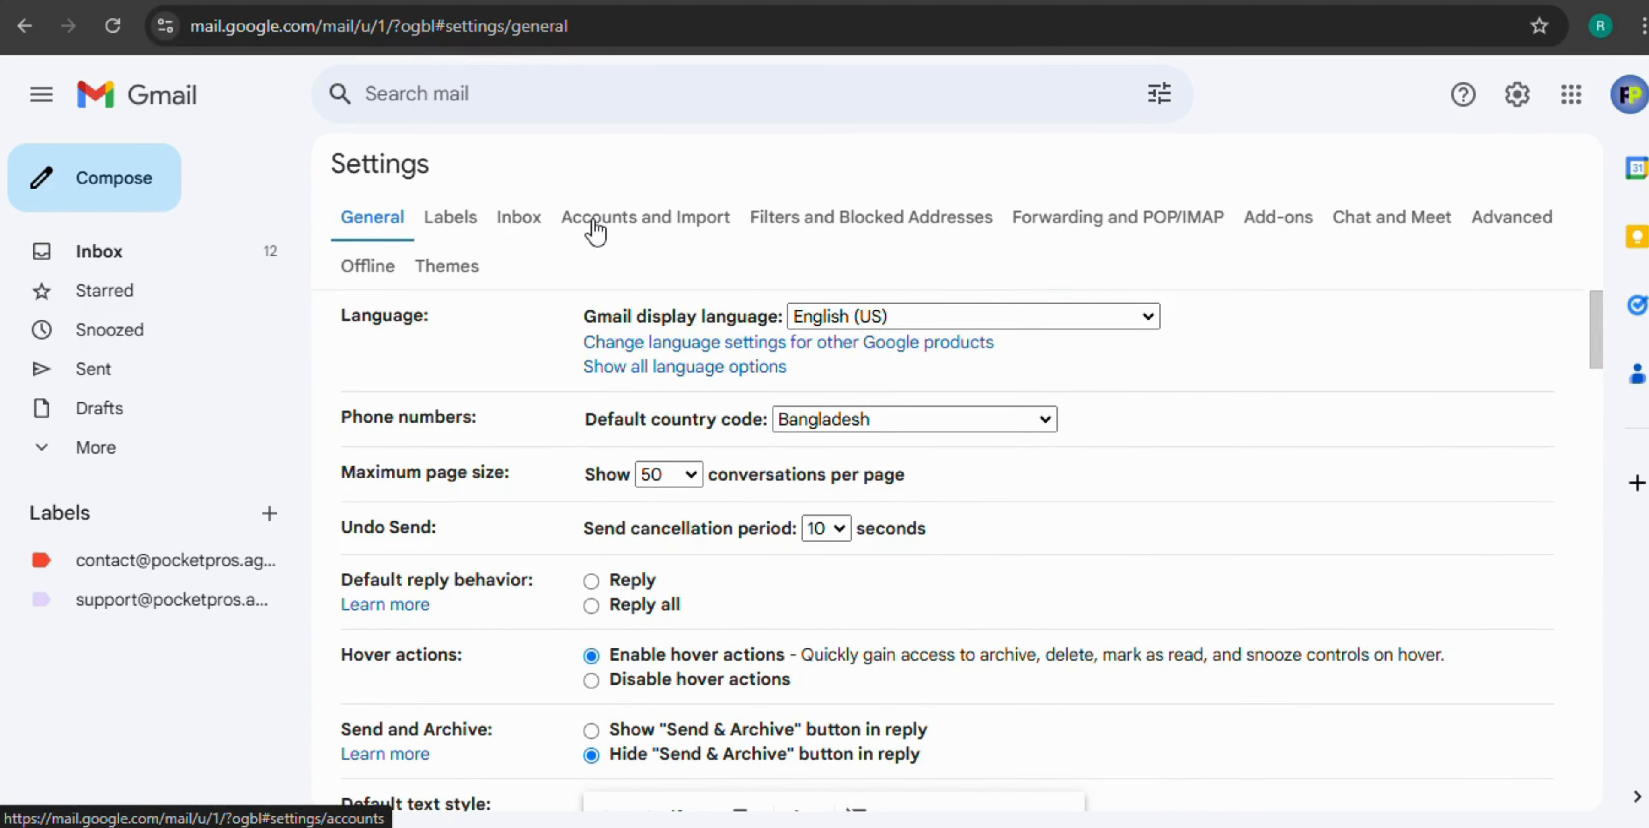
{"action": "left_click", "coordinate": [621, 218]}
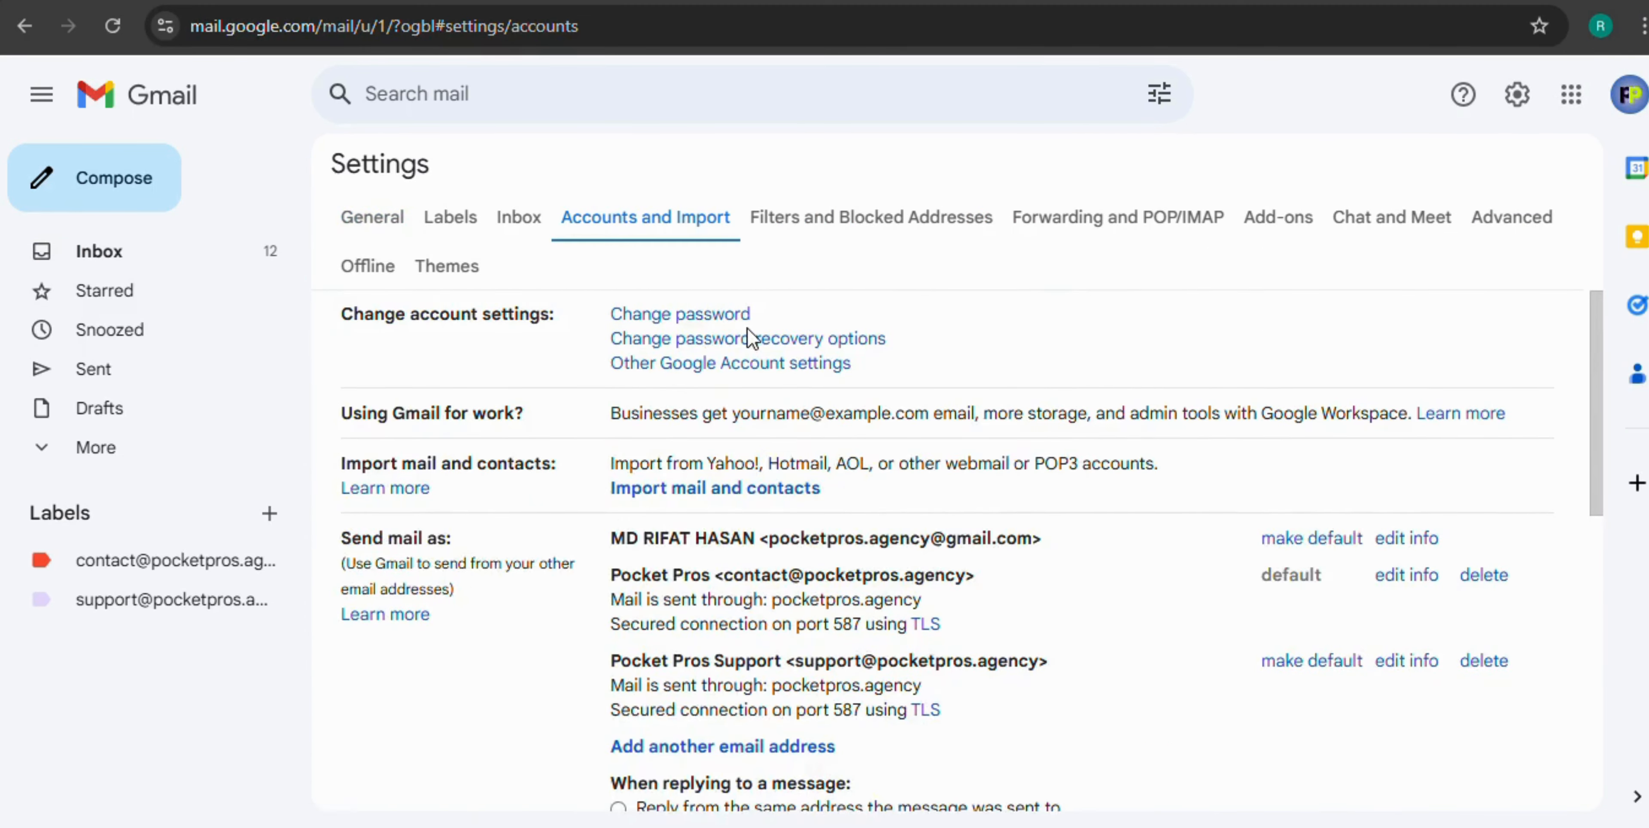
{"action": "scroll", "coordinate": [723, 330], "scroll_direction": "down", "scroll_amount": 2}
{"action": "scroll", "coordinate": [705, 350], "scroll_direction": "down", "scroll_amount": 2}
{"action": "scroll", "coordinate": [442, 386], "scroll_direction": "up", "scroll_amount": 2}
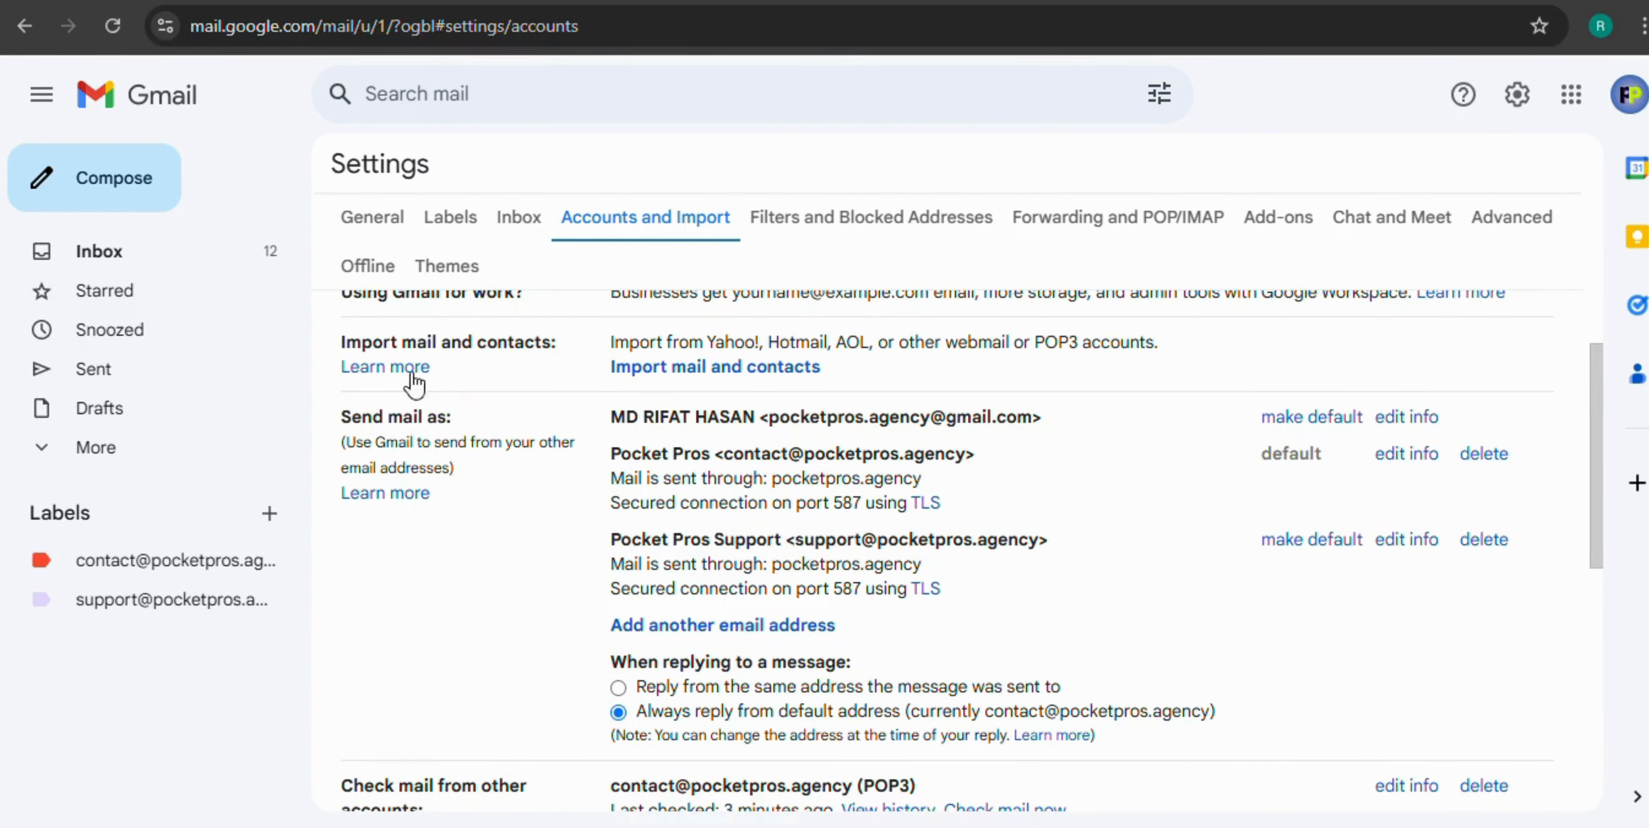
Under Send mail as, begin adding another email address
{"action": "left_click_drag", "start_coordinate": [352, 419], "coordinate": [459, 420]}
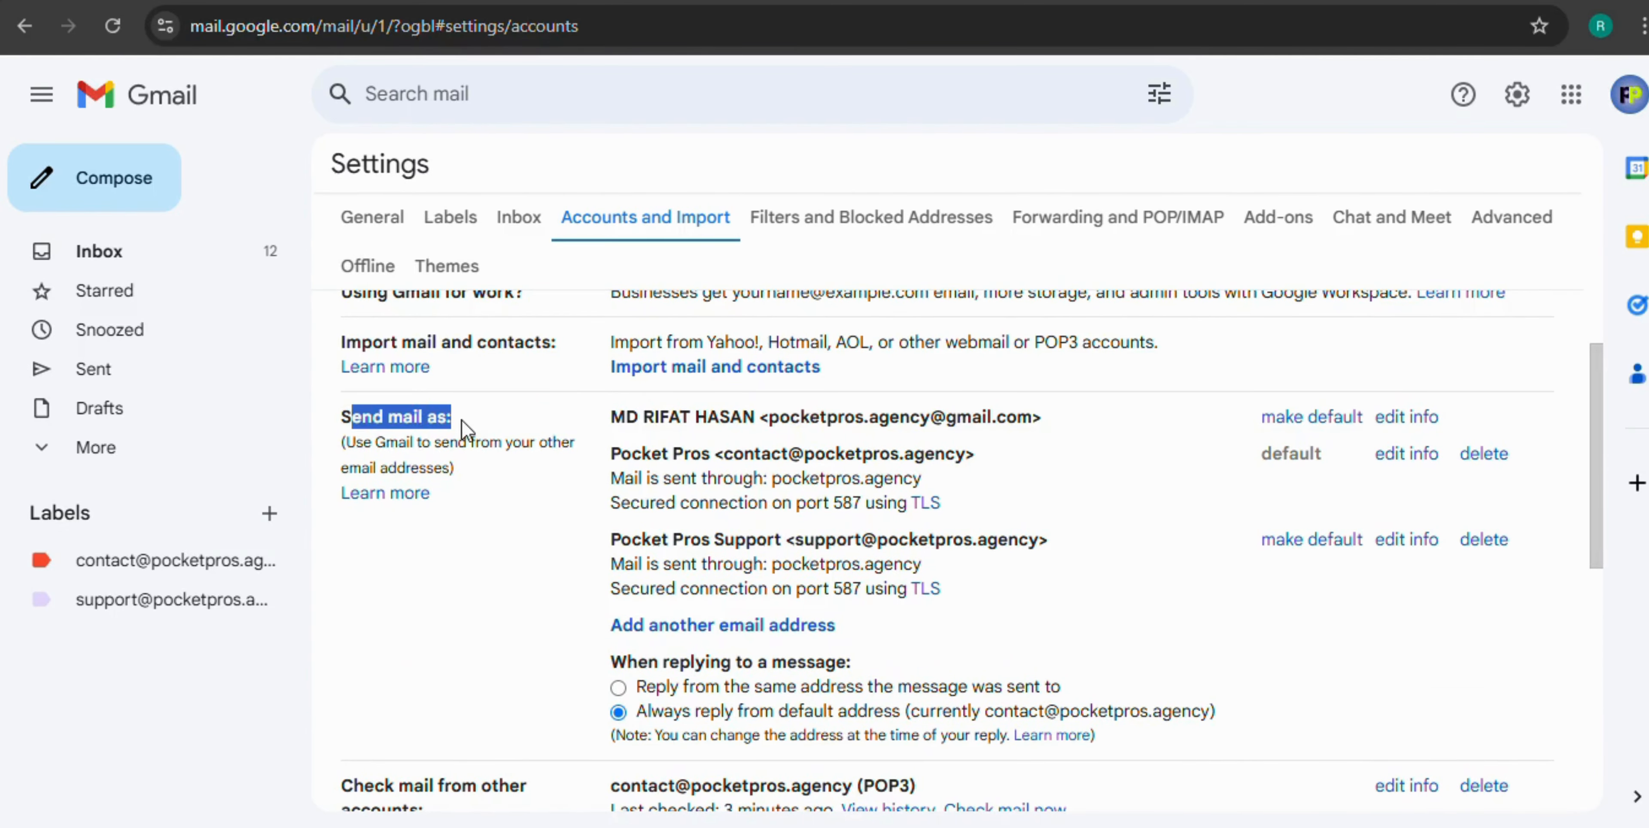
{"action": "scroll", "coordinate": [726, 426], "scroll_direction": "down", "scroll_amount": 2}
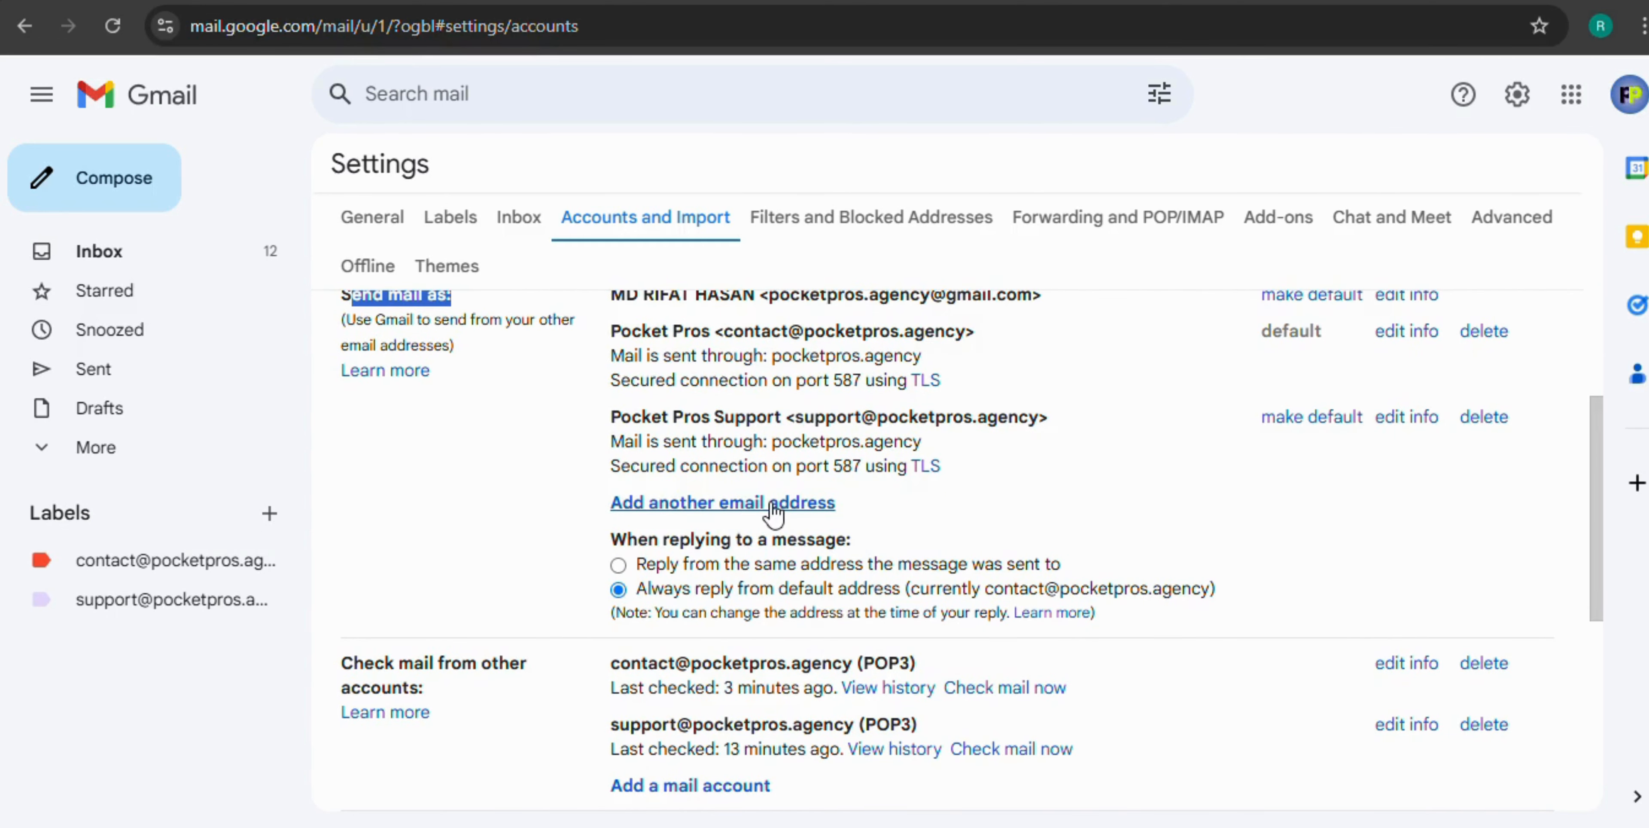
{"action": "left_click", "coordinate": [775, 510]}
Enter sender name 'test' and the new account's address, then continue to SMTP settings
{"action": "left_click", "coordinate": [704, 266]}
{"action": "type", "text": "test"}
{"action": "left_click", "coordinate": [676, 297]}
{"action": "key", "text": "ctrl+v"}
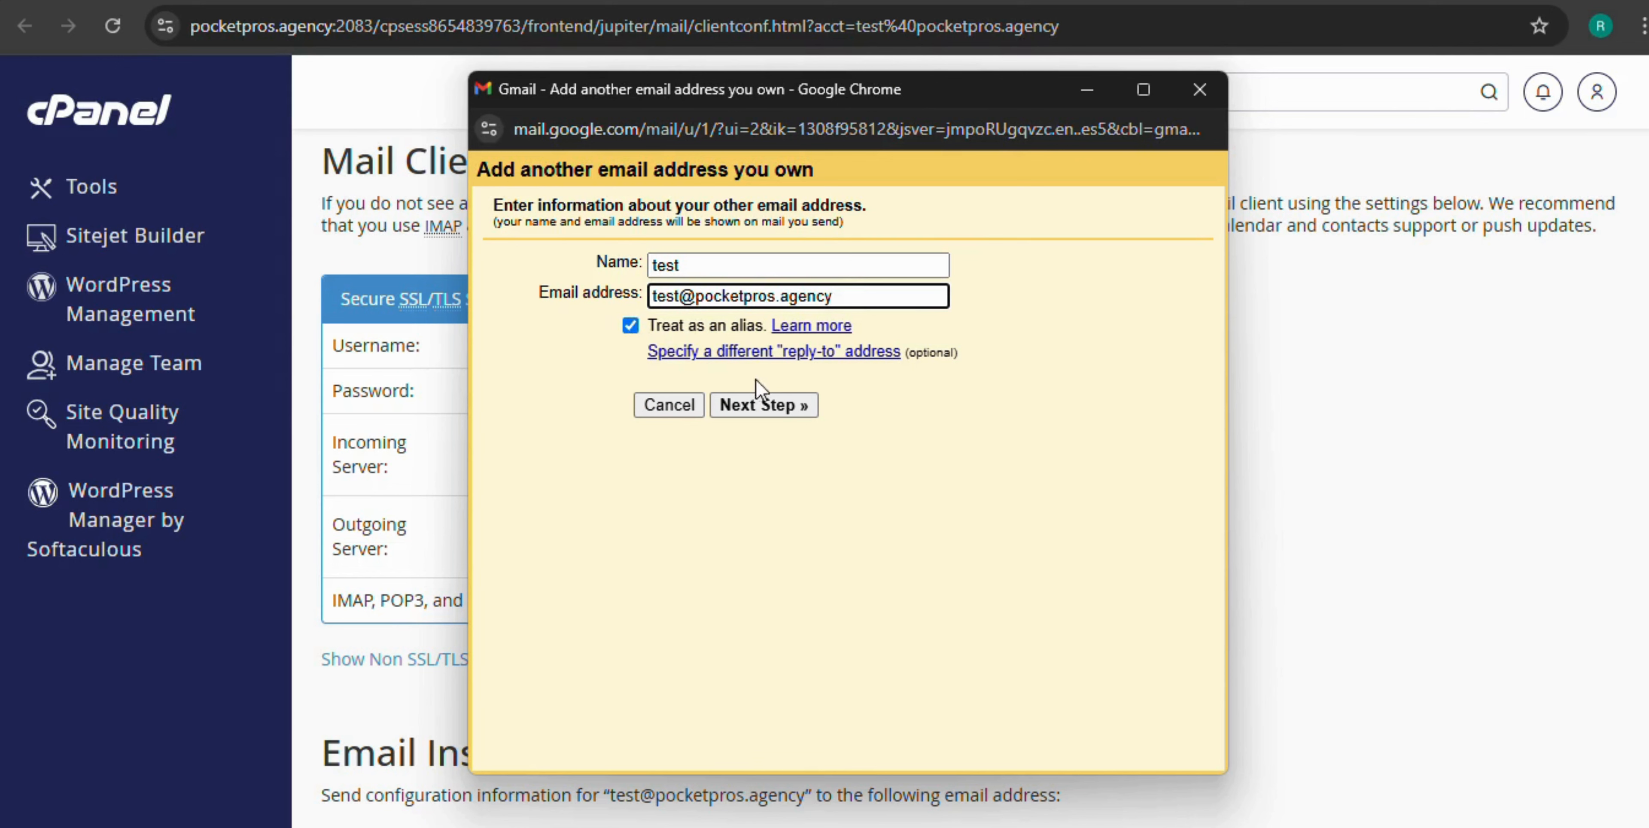
{"action": "left_click", "coordinate": [784, 410]}
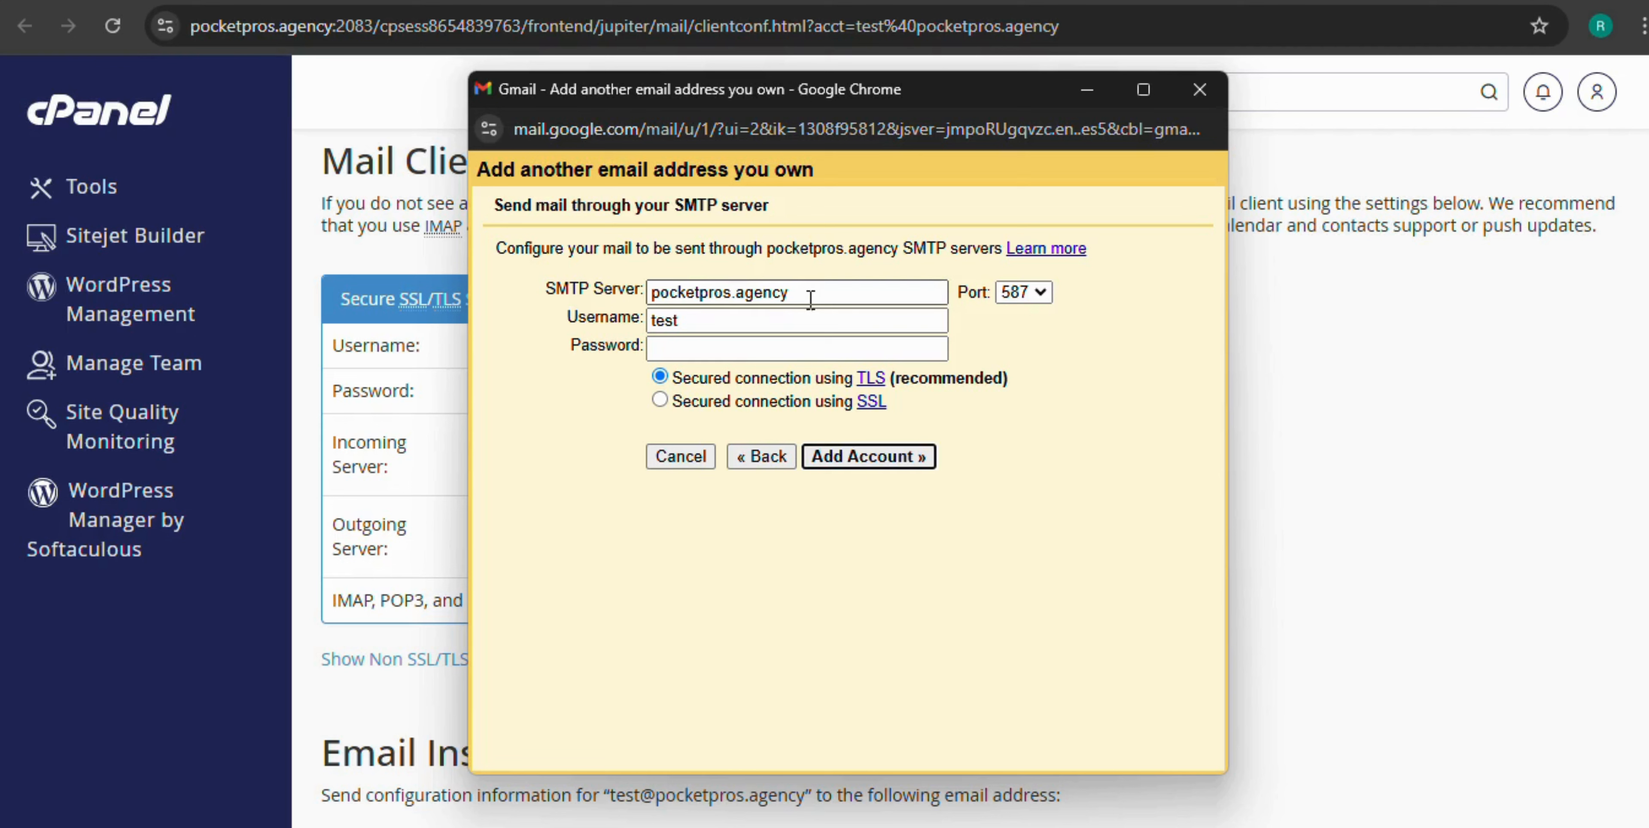
Set the SMTP username to the full new address, enter its password, and add it via TLS port 587
{"action": "left_click_drag", "start_coordinate": [811, 299], "coordinate": [601, 307]}
{"action": "left_click", "coordinate": [793, 315]}
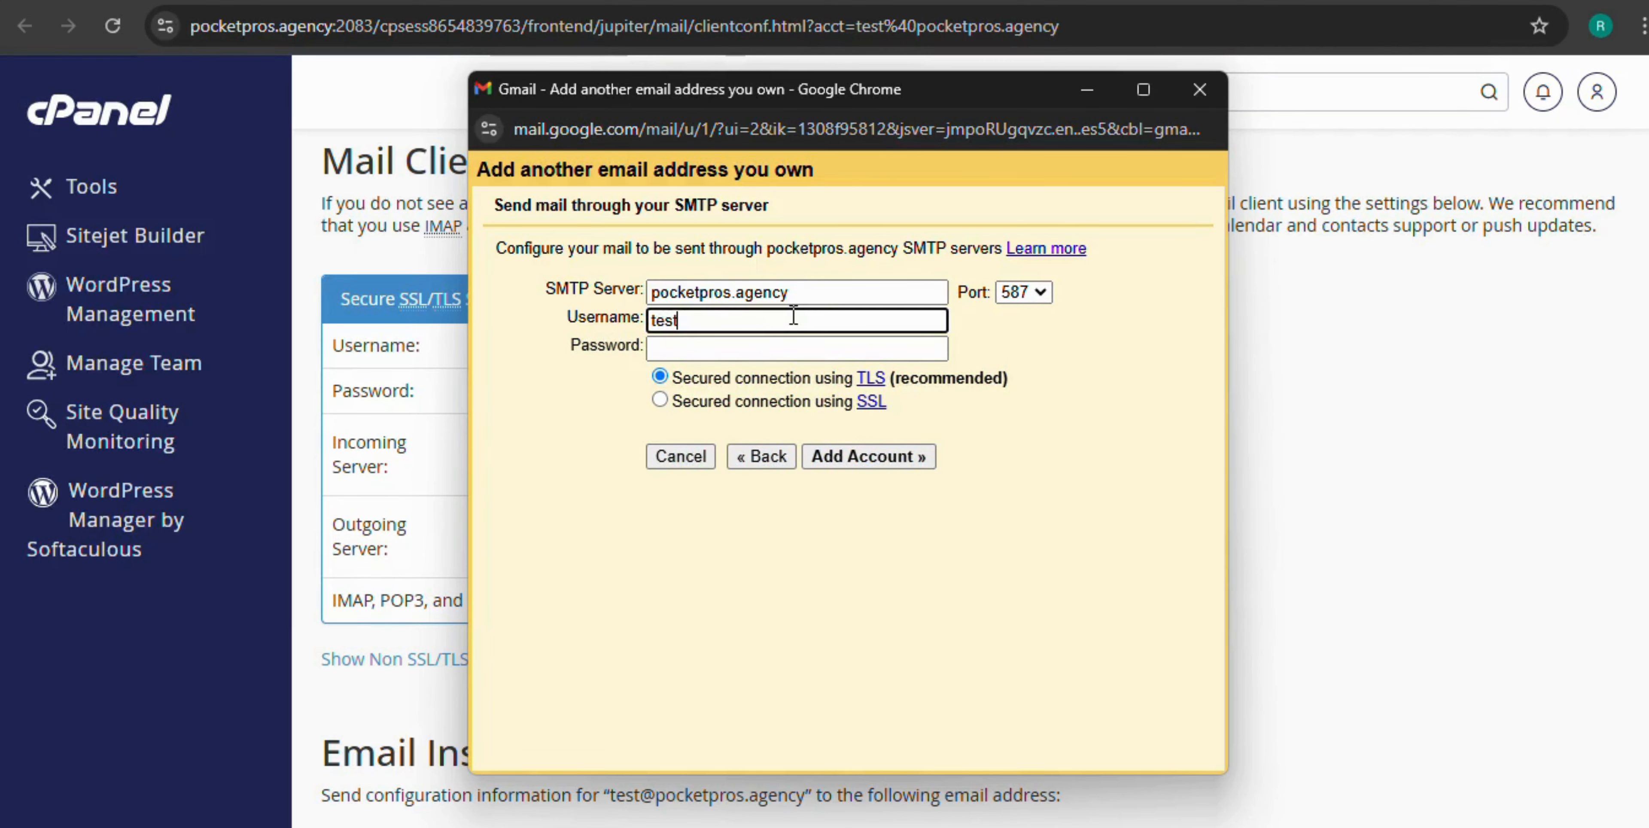
{"action": "left_click_drag", "start_coordinate": [651, 294], "coordinate": [757, 295]}
{"action": "left_click_drag", "start_coordinate": [756, 295], "coordinate": [797, 300]}
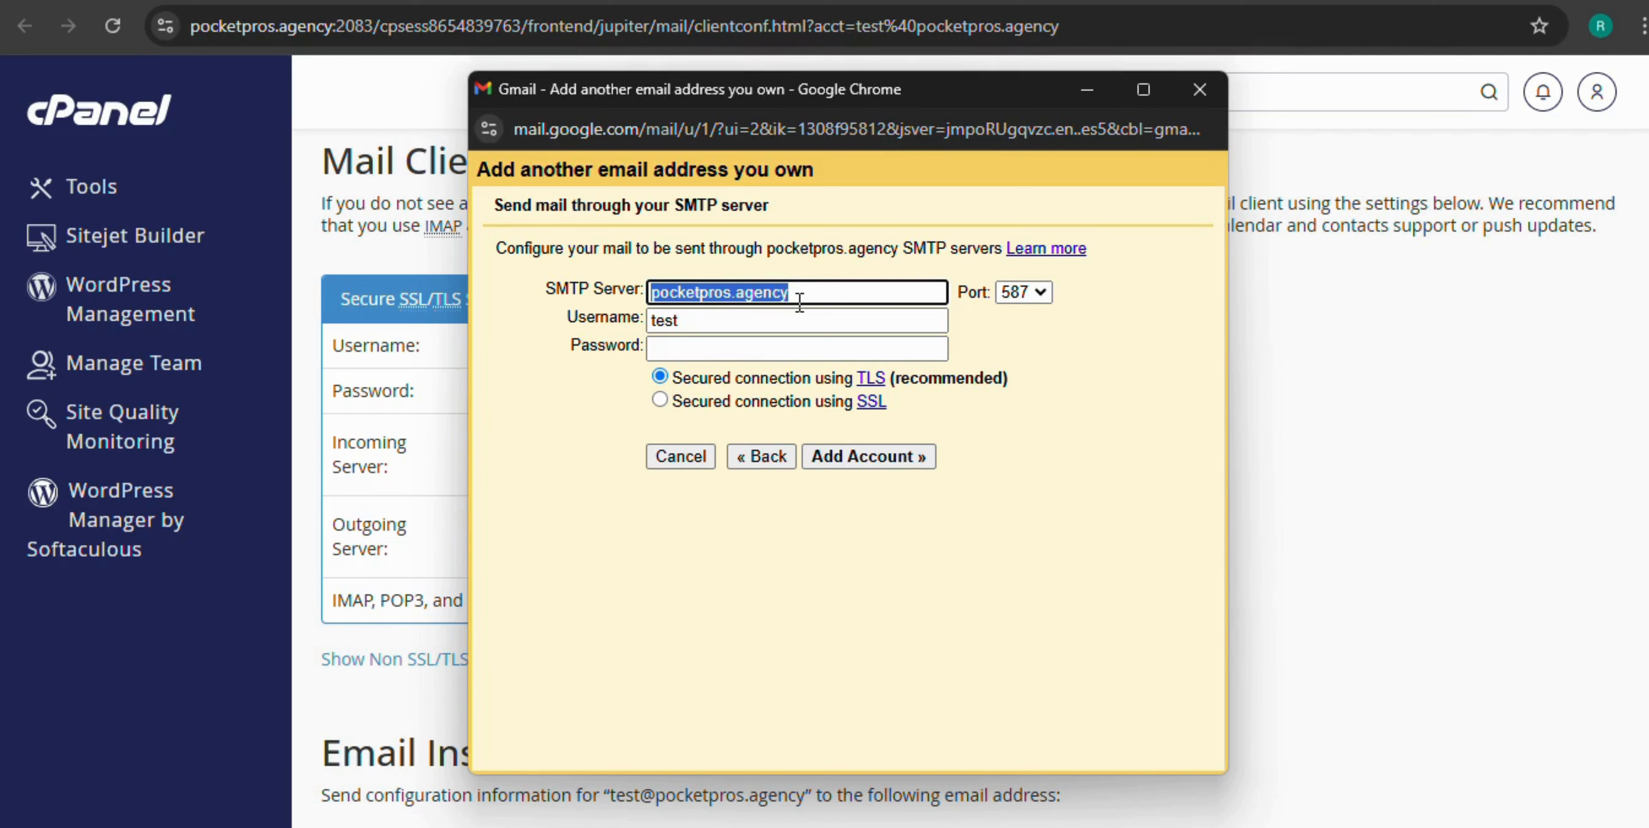
{"action": "key", "text": "Tab"}
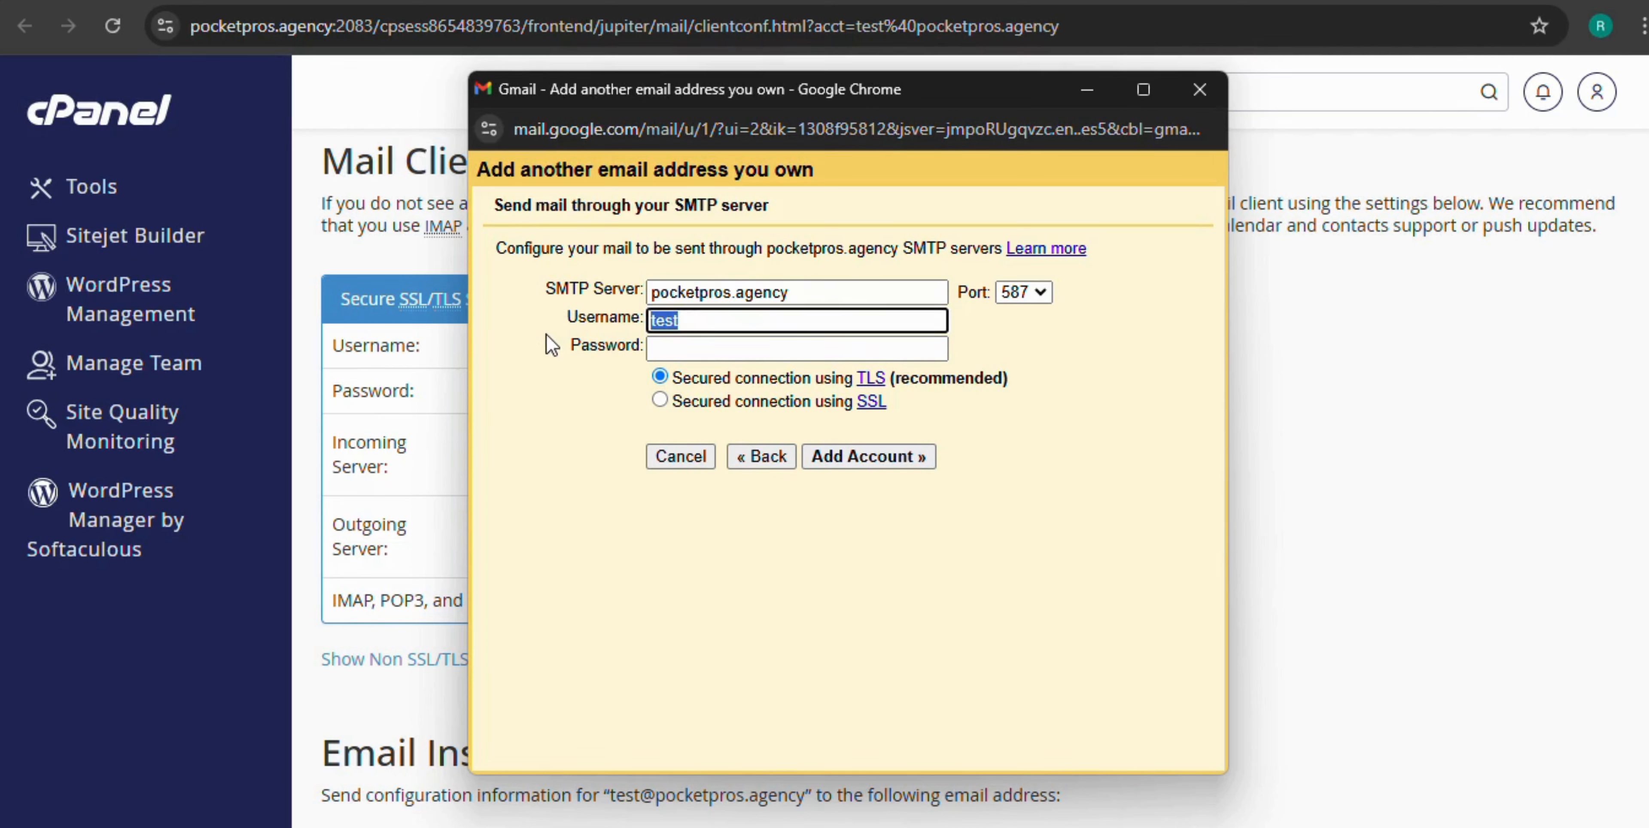
{"action": "key", "text": "ctrl+v"}
{"action": "left_click", "coordinate": [678, 346]}
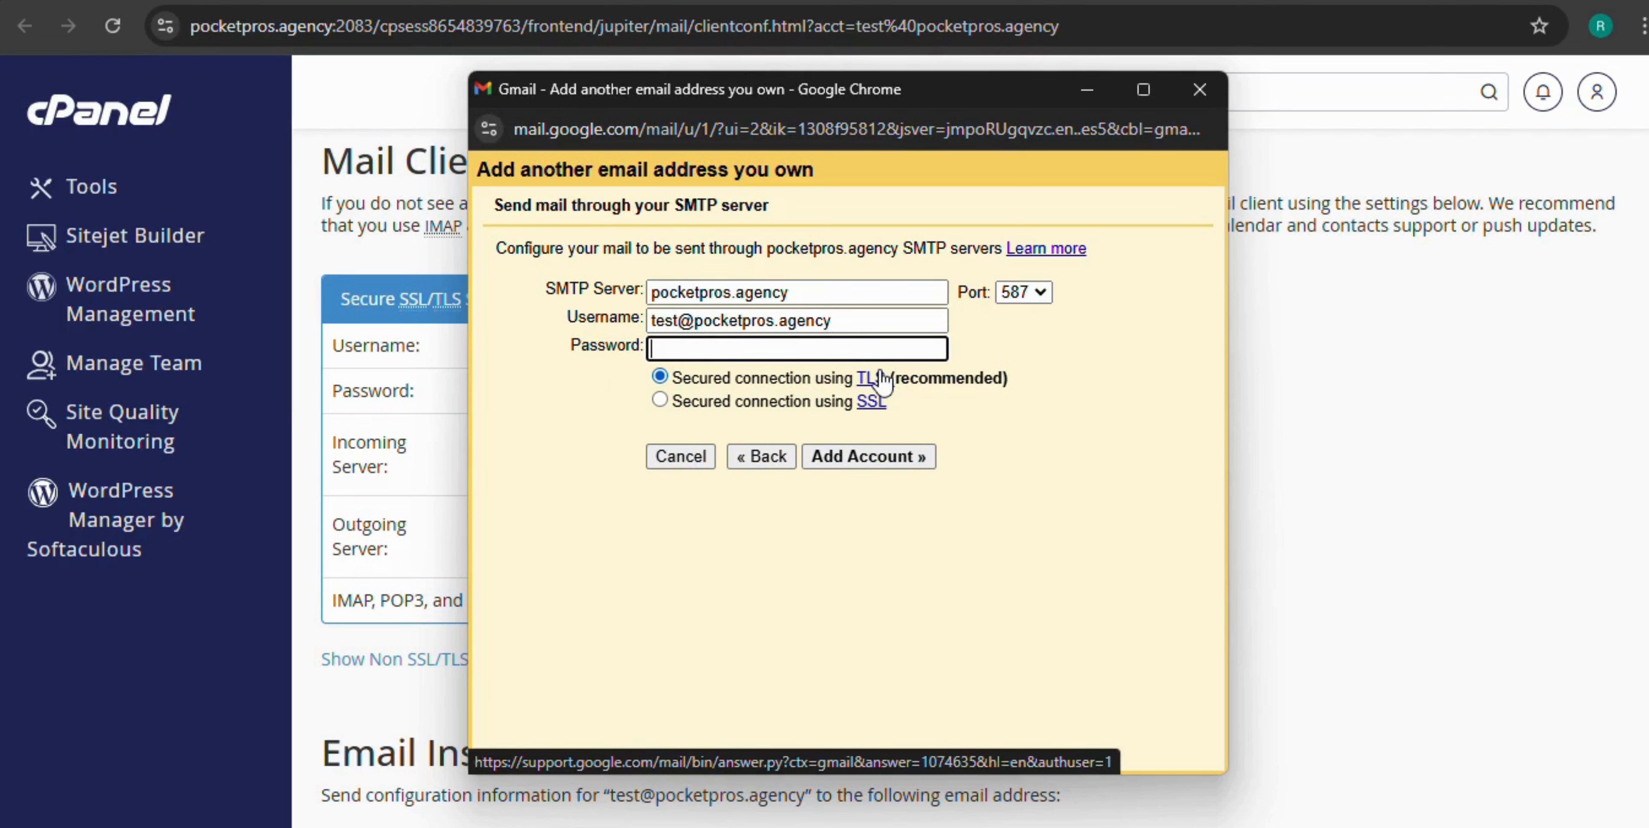
{"action": "type", "text": "•••"}
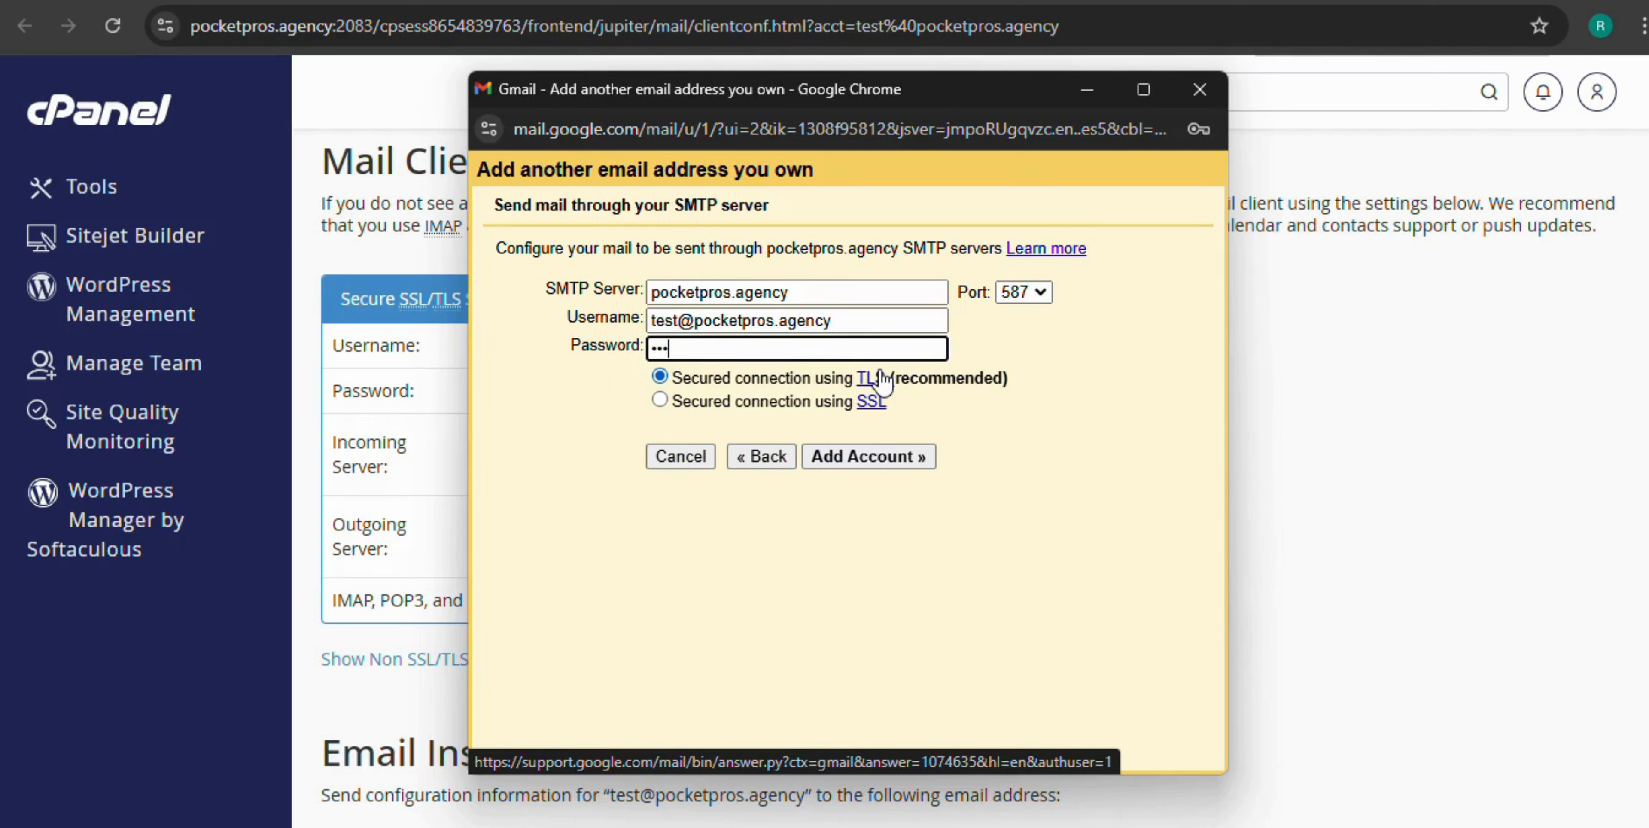
{"action": "type", "text": "•••••••••••"}
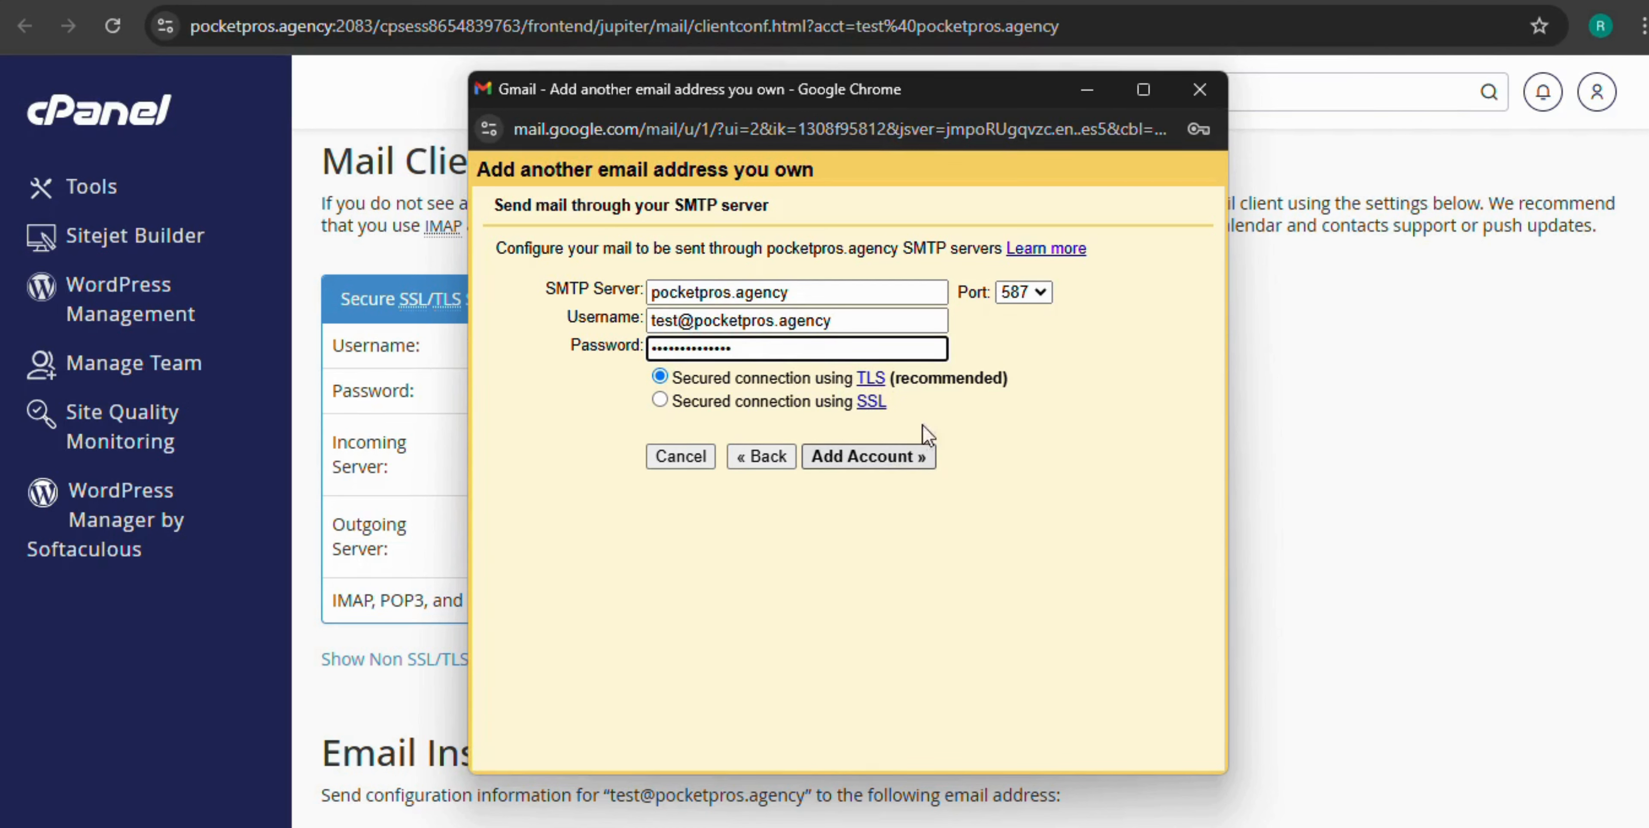
{"action": "left_click", "coordinate": [870, 458]}
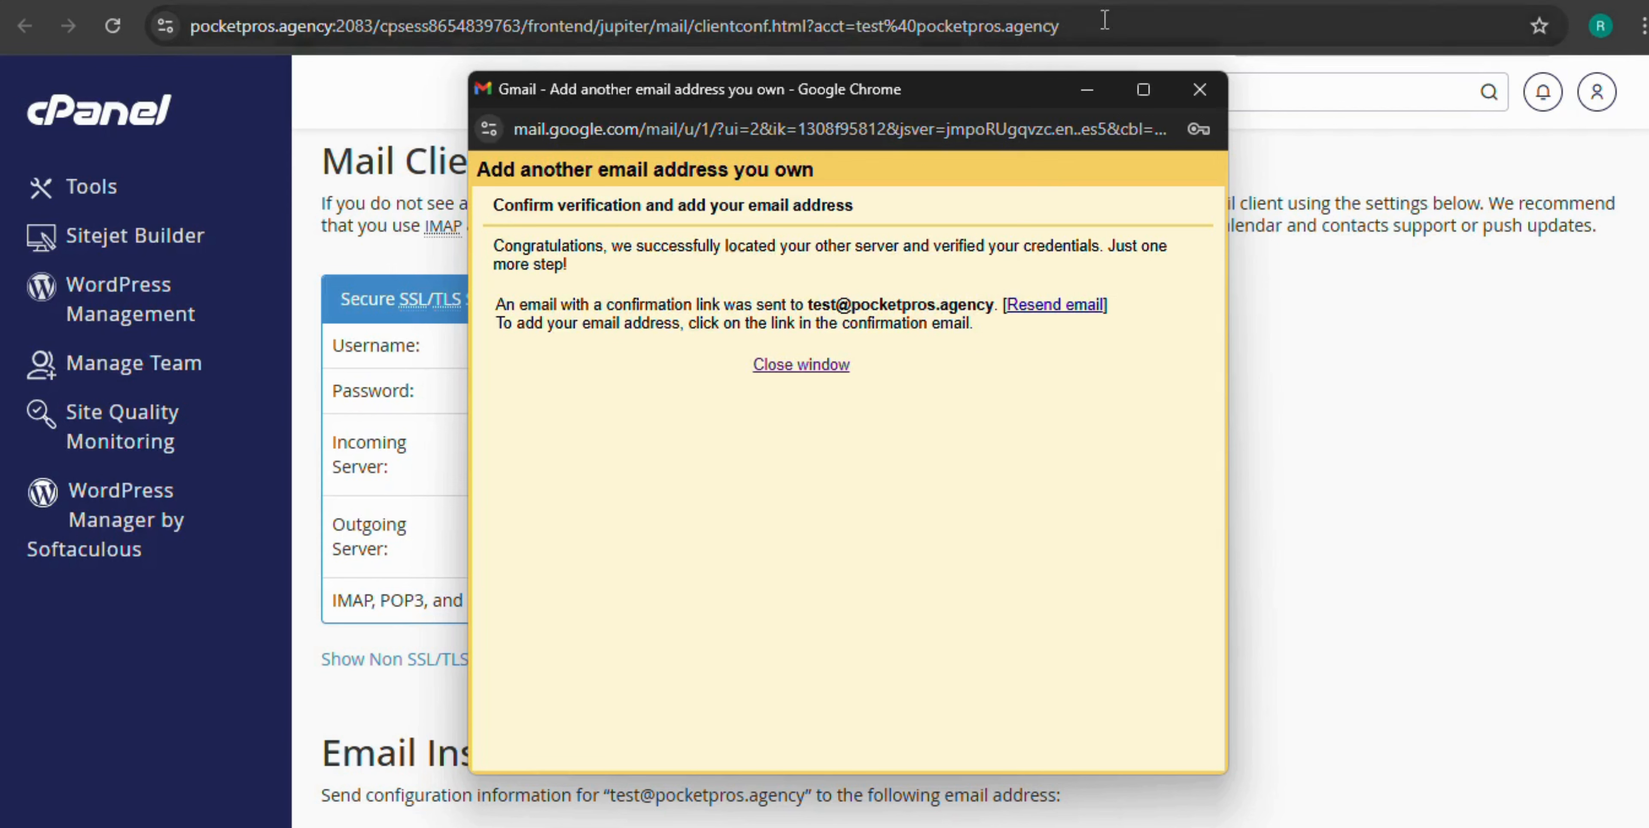
Switch to cPanel and go back to the Email Accounts list showing all four accounts
{"action": "left_click", "coordinate": [1134, 0]}
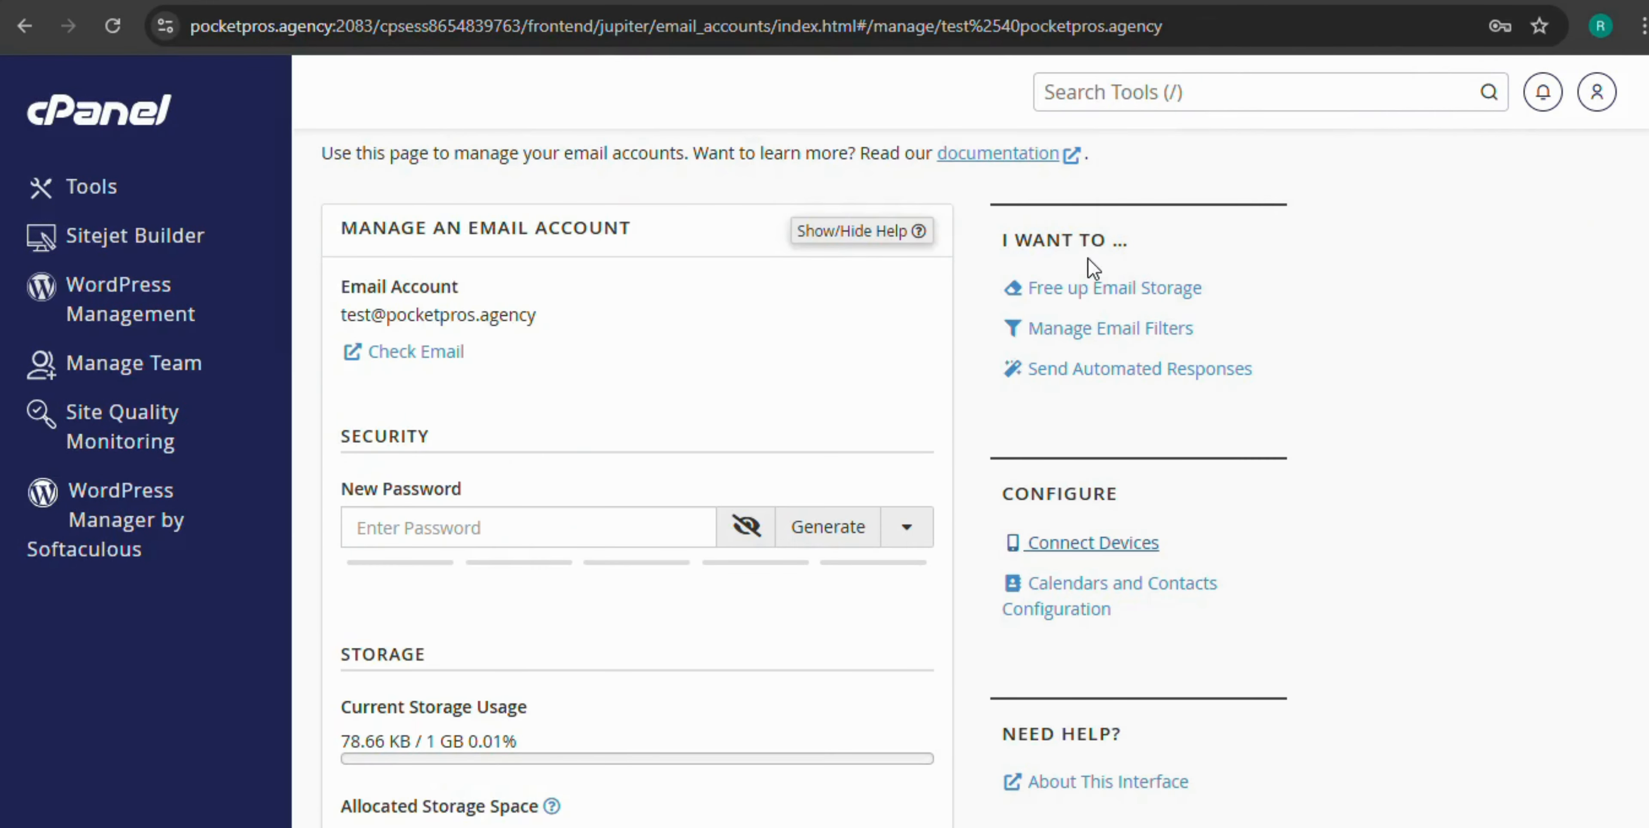
{"action": "scroll", "coordinate": [945, 348], "scroll_direction": "up", "scroll_amount": 1}
{"action": "scroll", "coordinate": [836, 371], "scroll_direction": "down", "scroll_amount": 1}
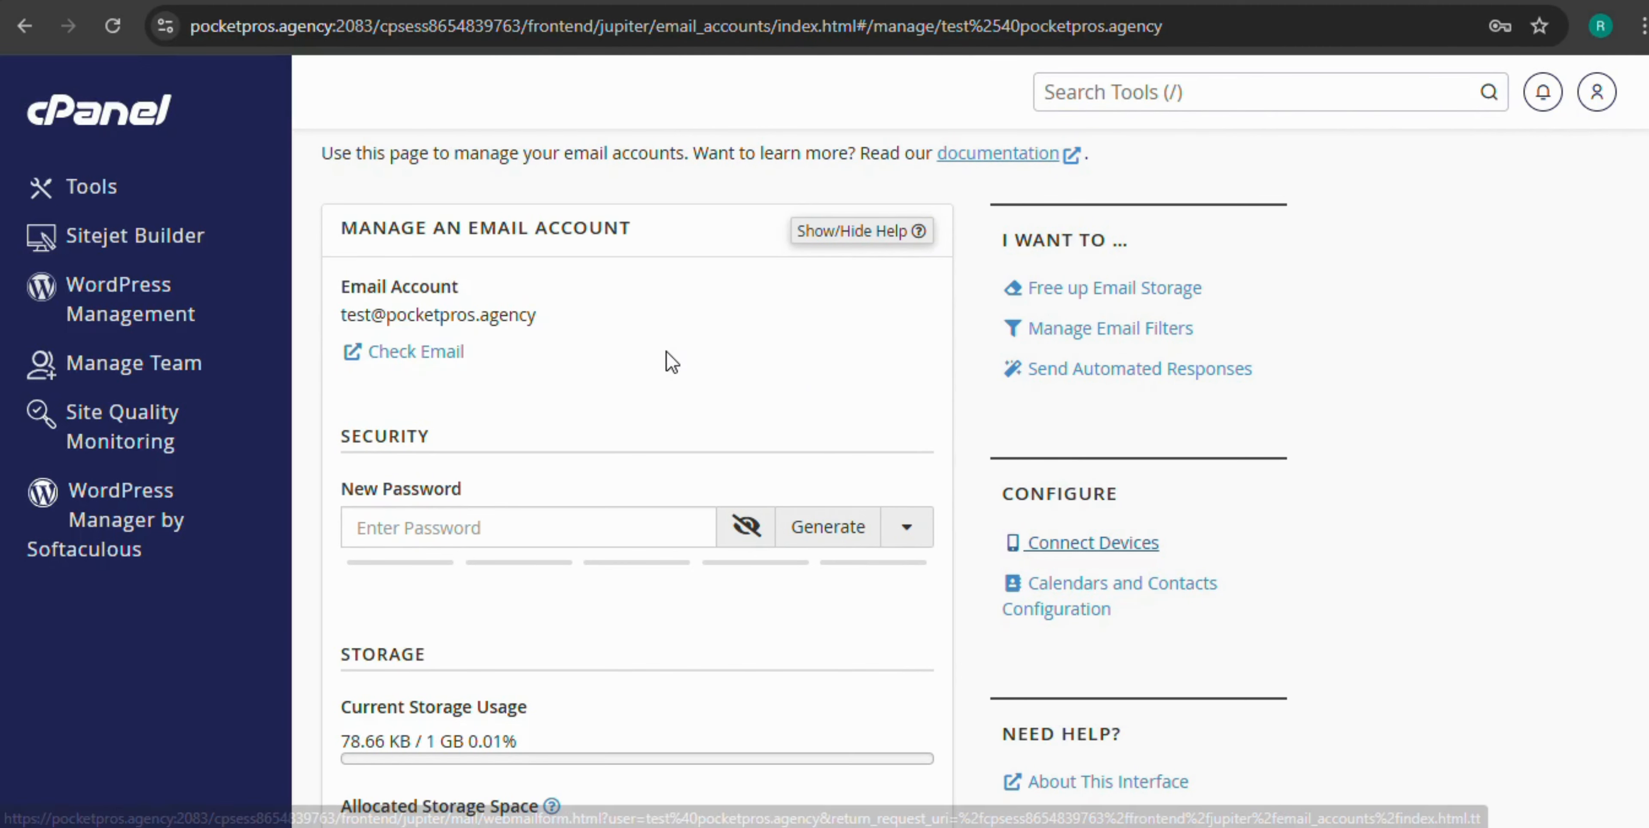
{"action": "key", "text": "alt+Left"}
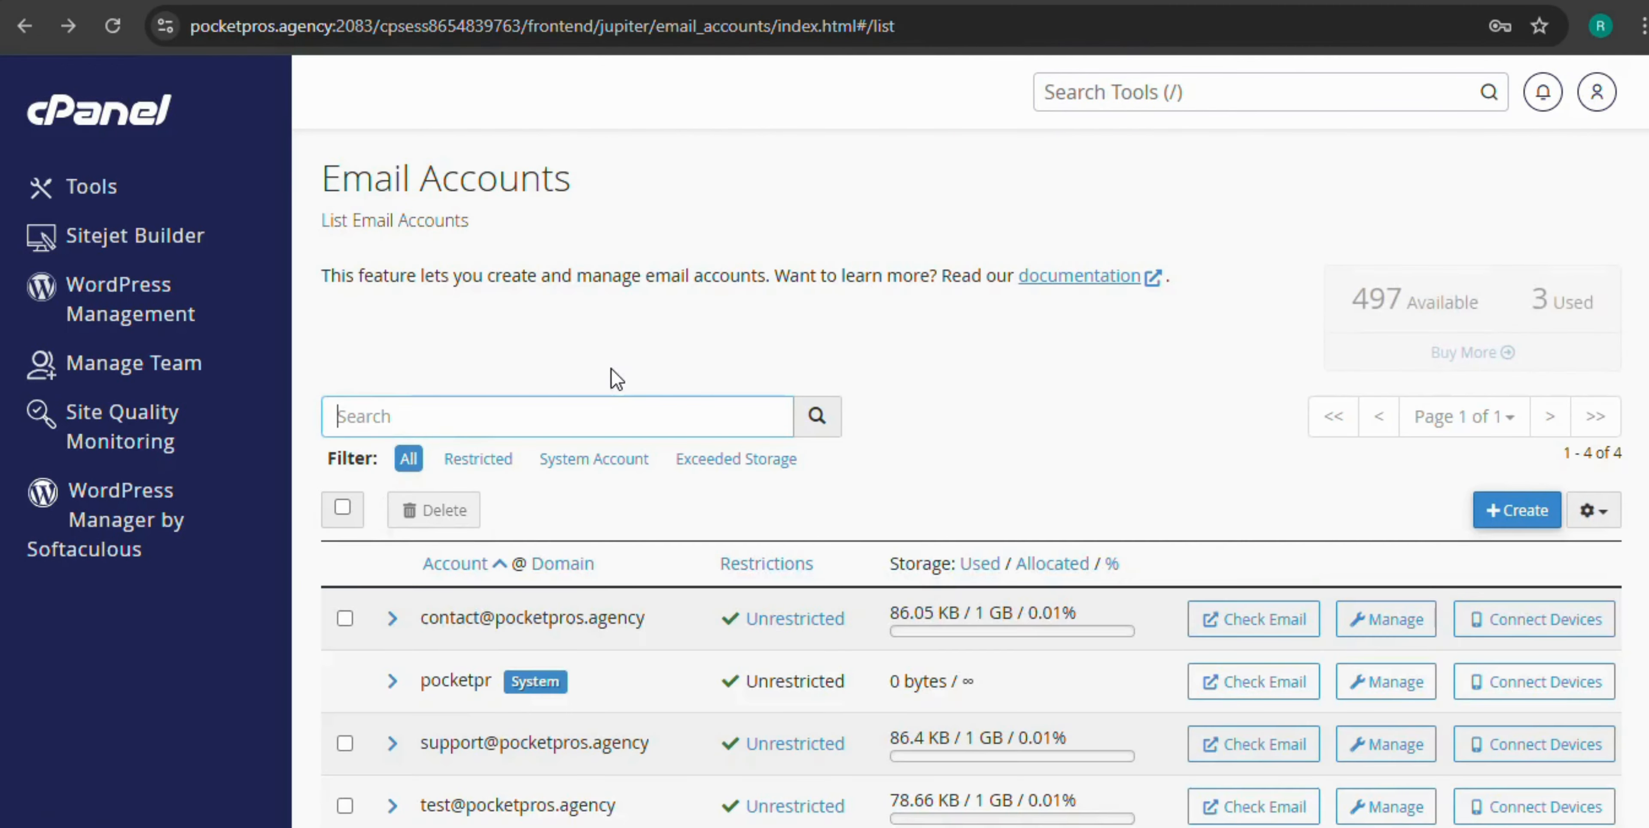
{"action": "scroll", "coordinate": [611, 368], "scroll_direction": "down", "scroll_amount": 1}
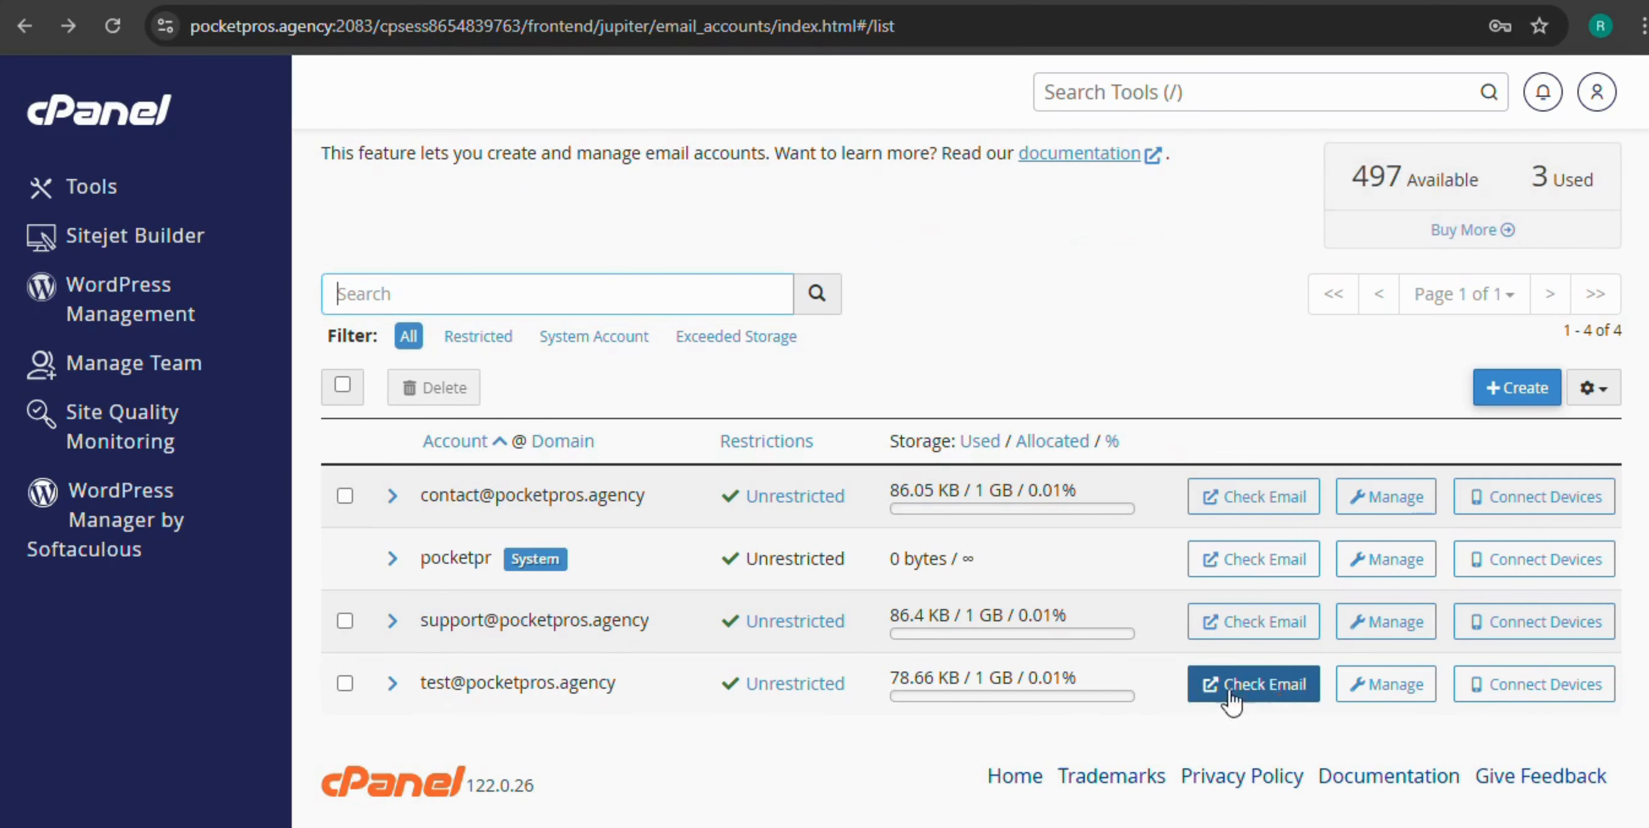
{"action": "left_click", "coordinate": [1251, 698]}
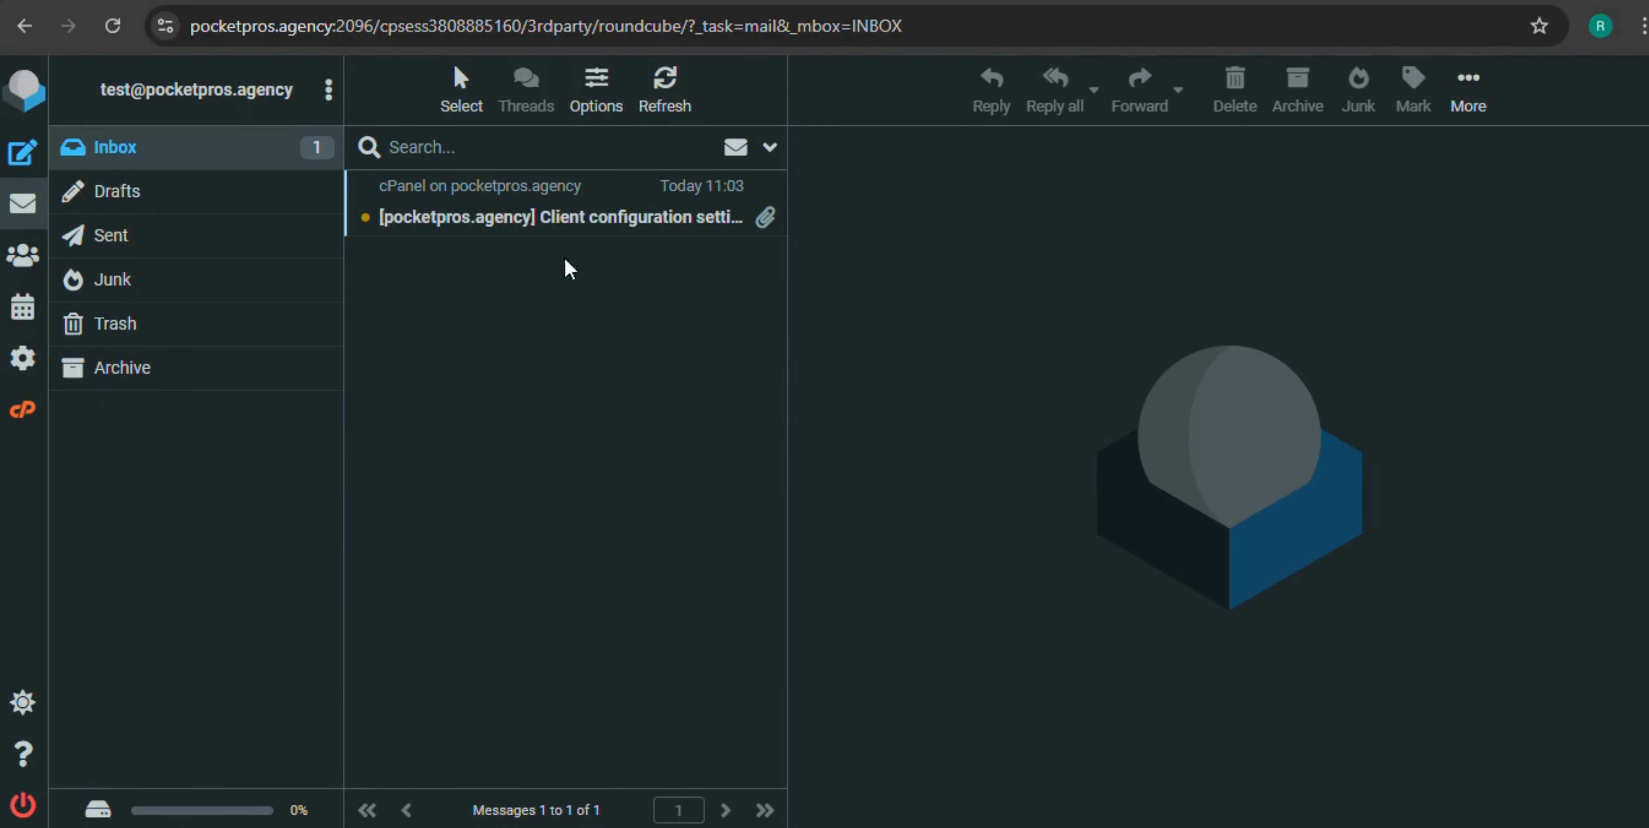
{"action": "left_click", "coordinate": [664, 108]}
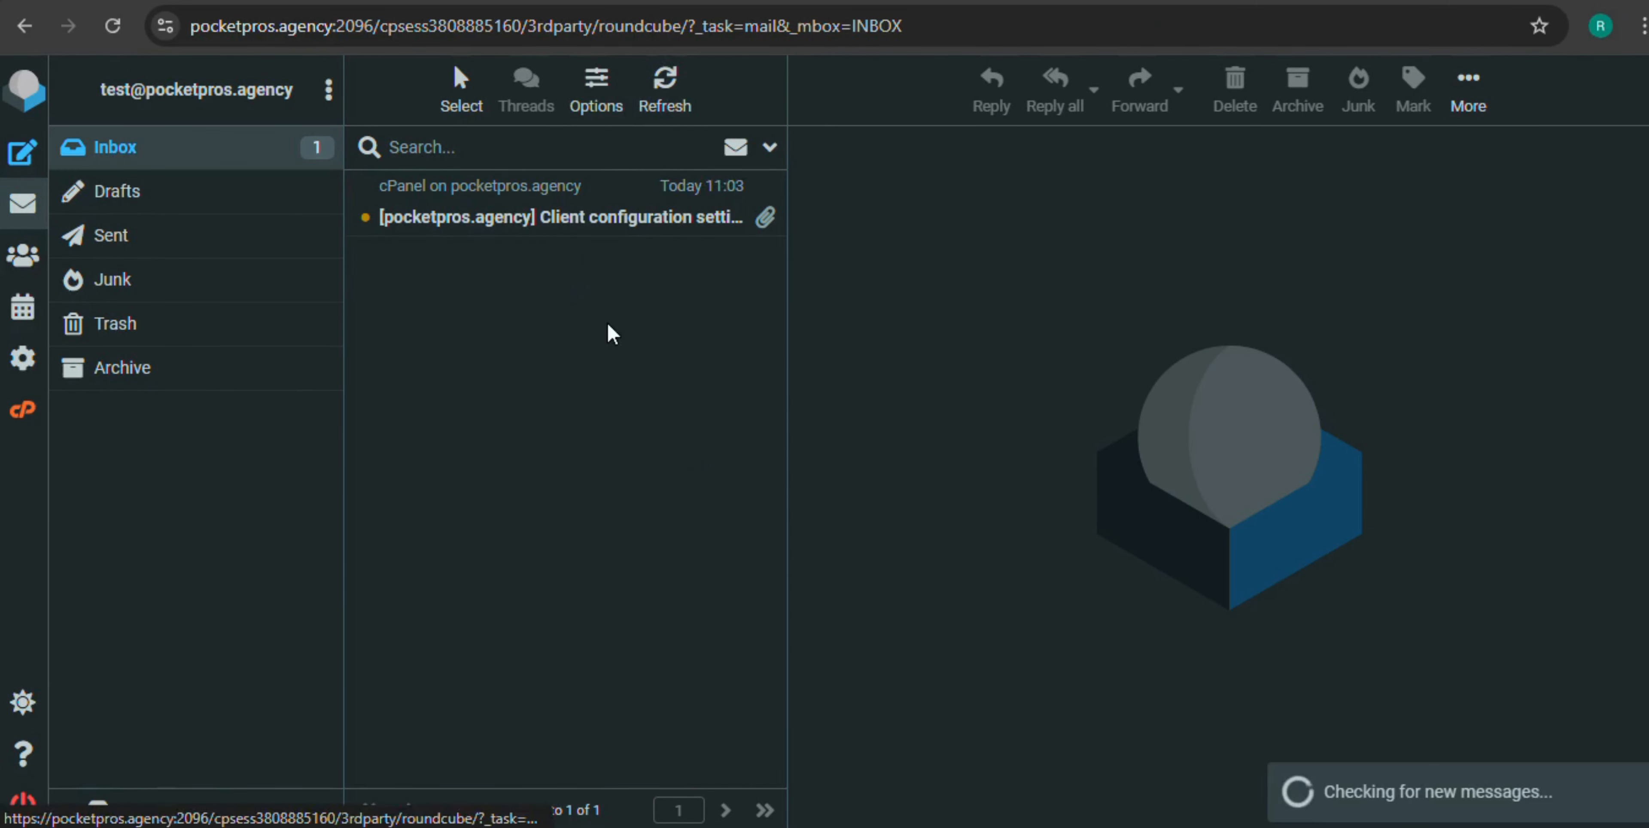
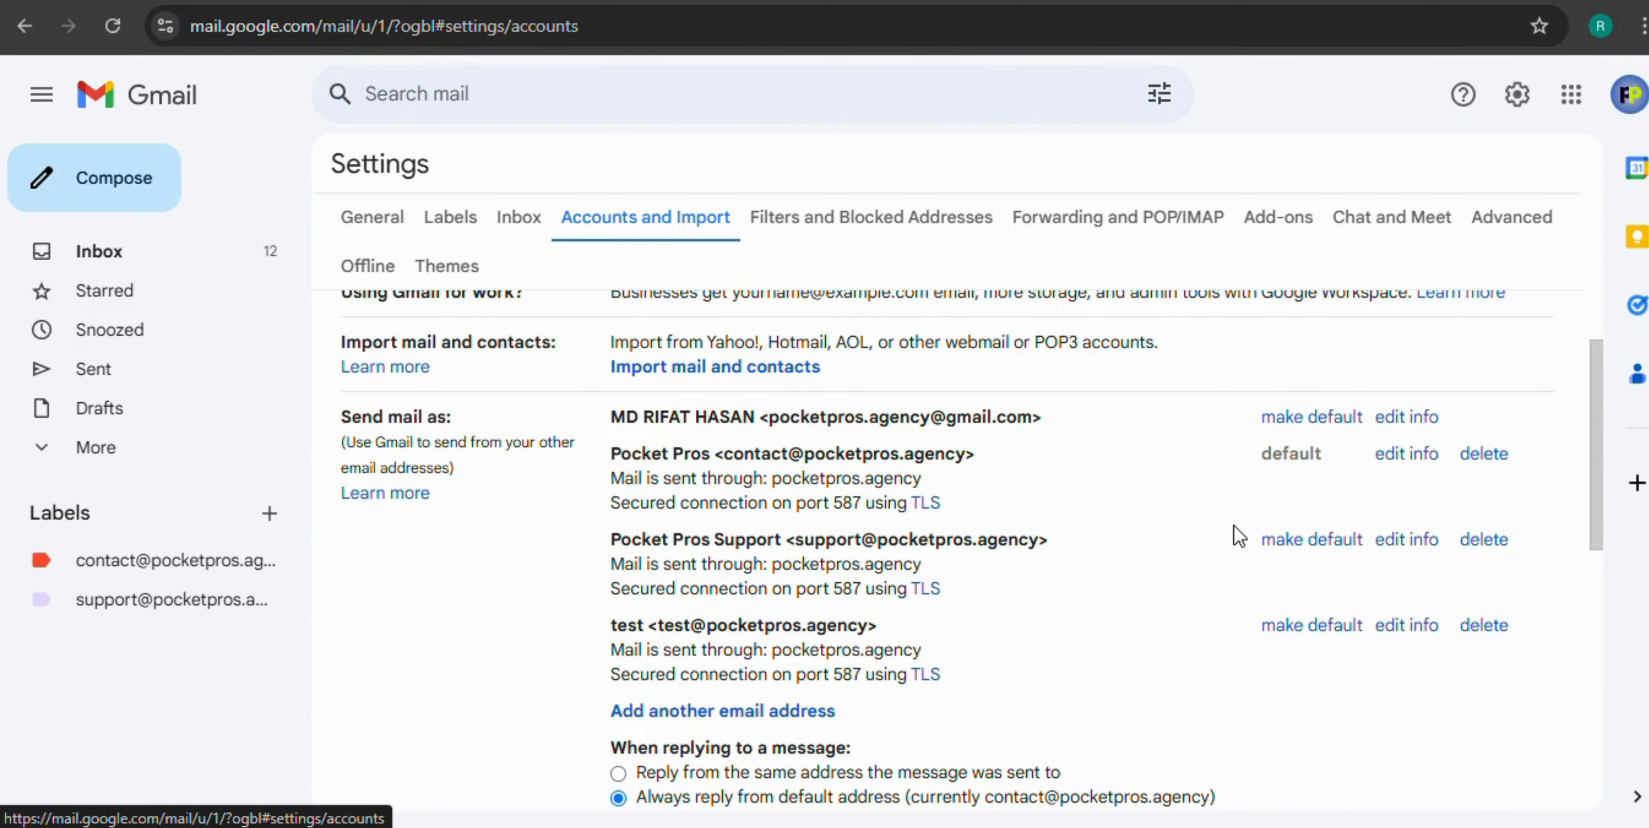
Scroll to 'Check mail from other accounts', which lists the contact and support POP3 accounts
{"action": "scroll", "coordinate": [1215, 537], "scroll_direction": "down", "scroll_amount": 3}
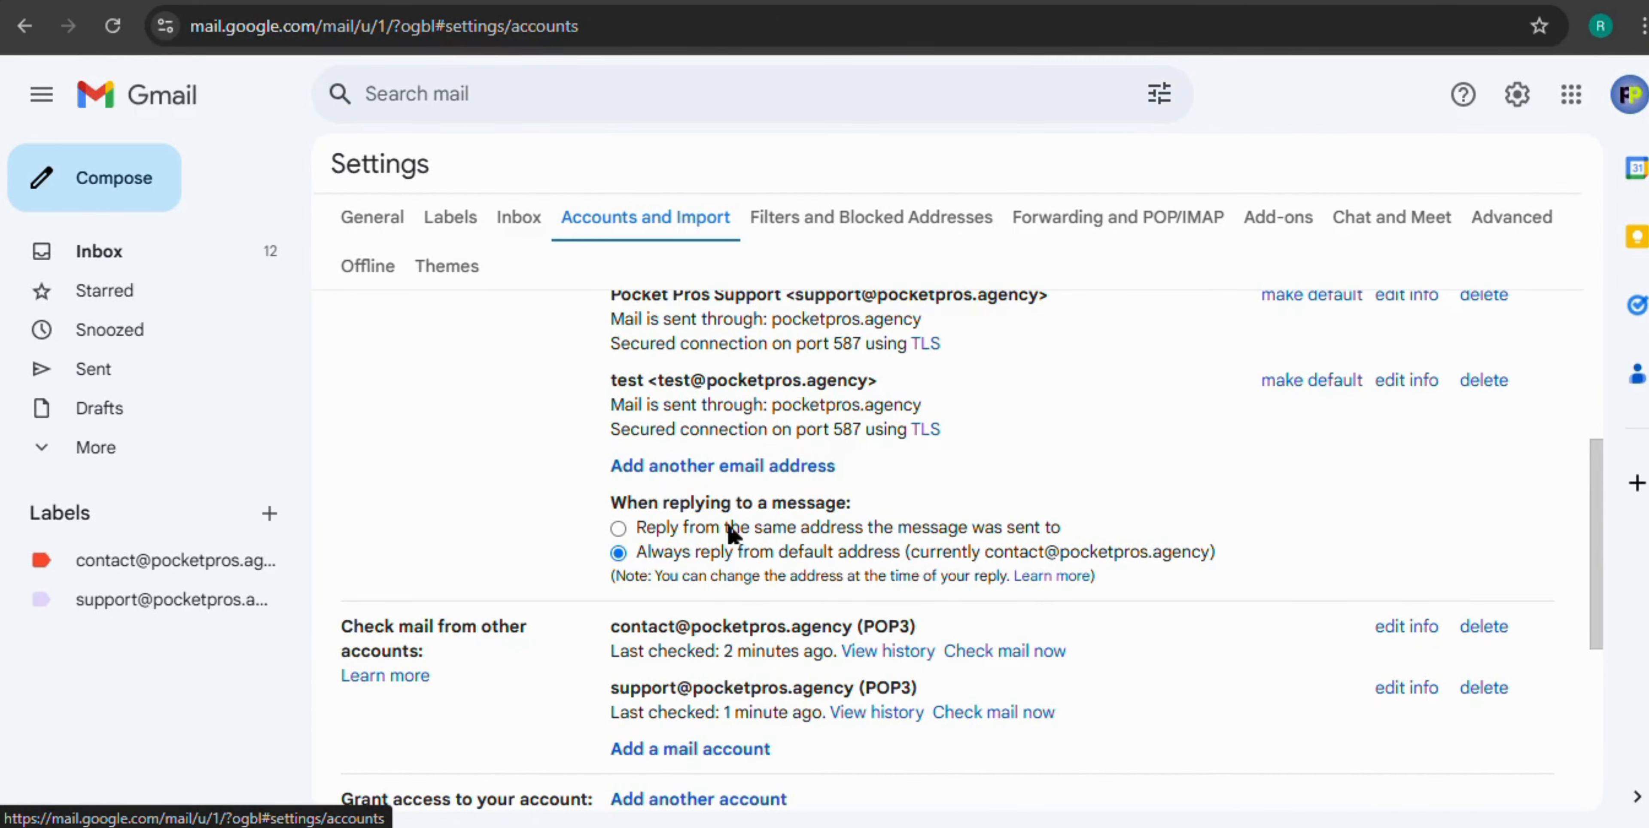
{"action": "scroll", "coordinate": [733, 530], "scroll_direction": "up", "scroll_amount": 1}
{"action": "scroll", "coordinate": [735, 531], "scroll_direction": "down", "scroll_amount": 3}
{"action": "scroll", "coordinate": [737, 532], "scroll_direction": "down", "scroll_amount": 2}
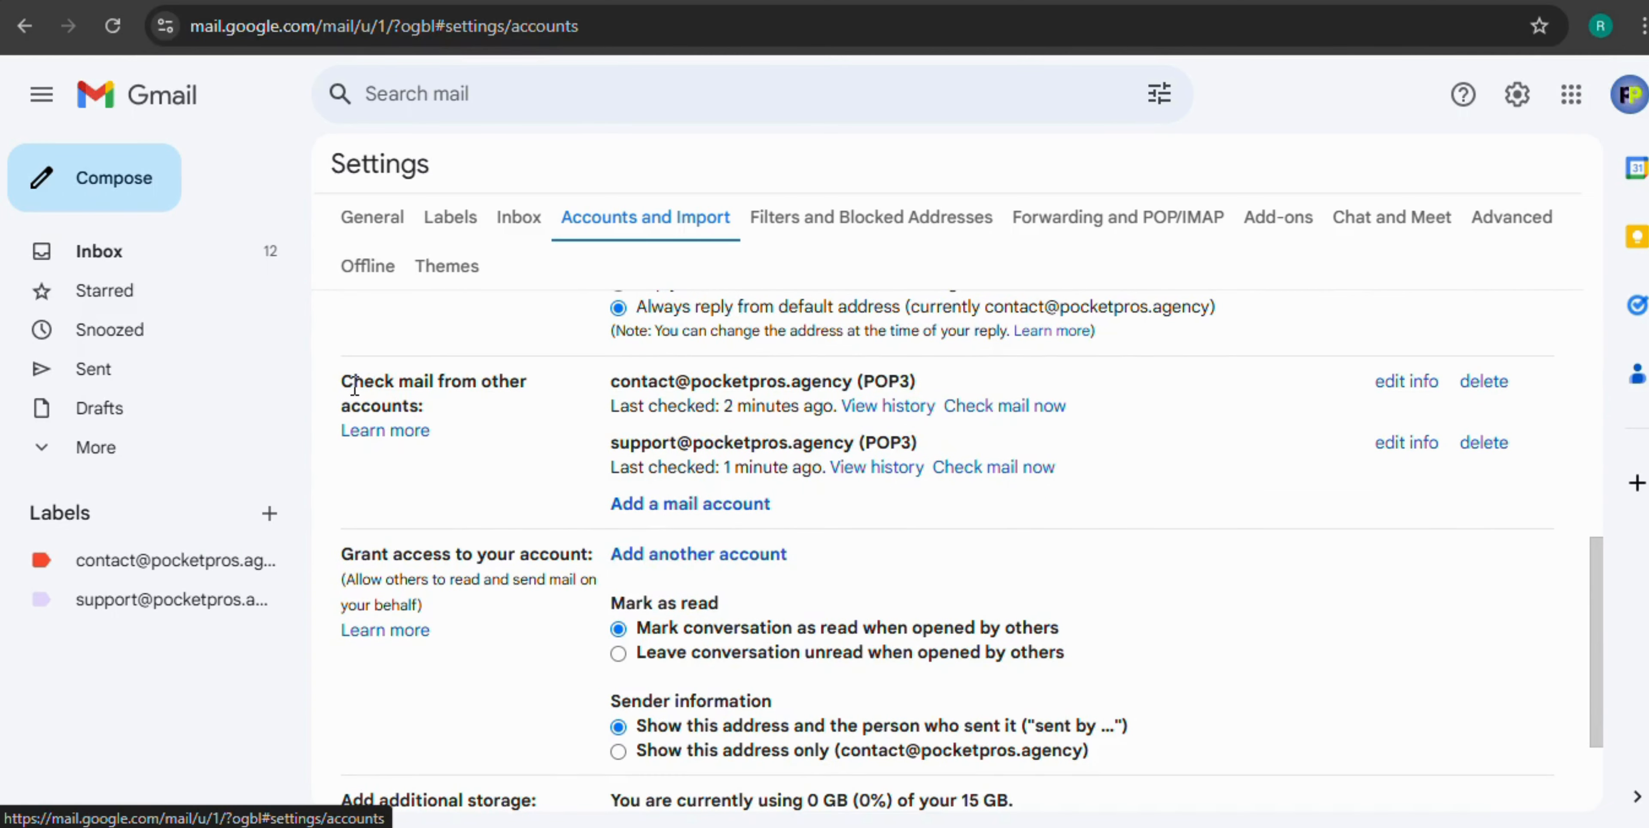
{"action": "left_click_drag", "start_coordinate": [355, 388], "coordinate": [526, 392]}
{"action": "left_click", "coordinate": [378, 388]}
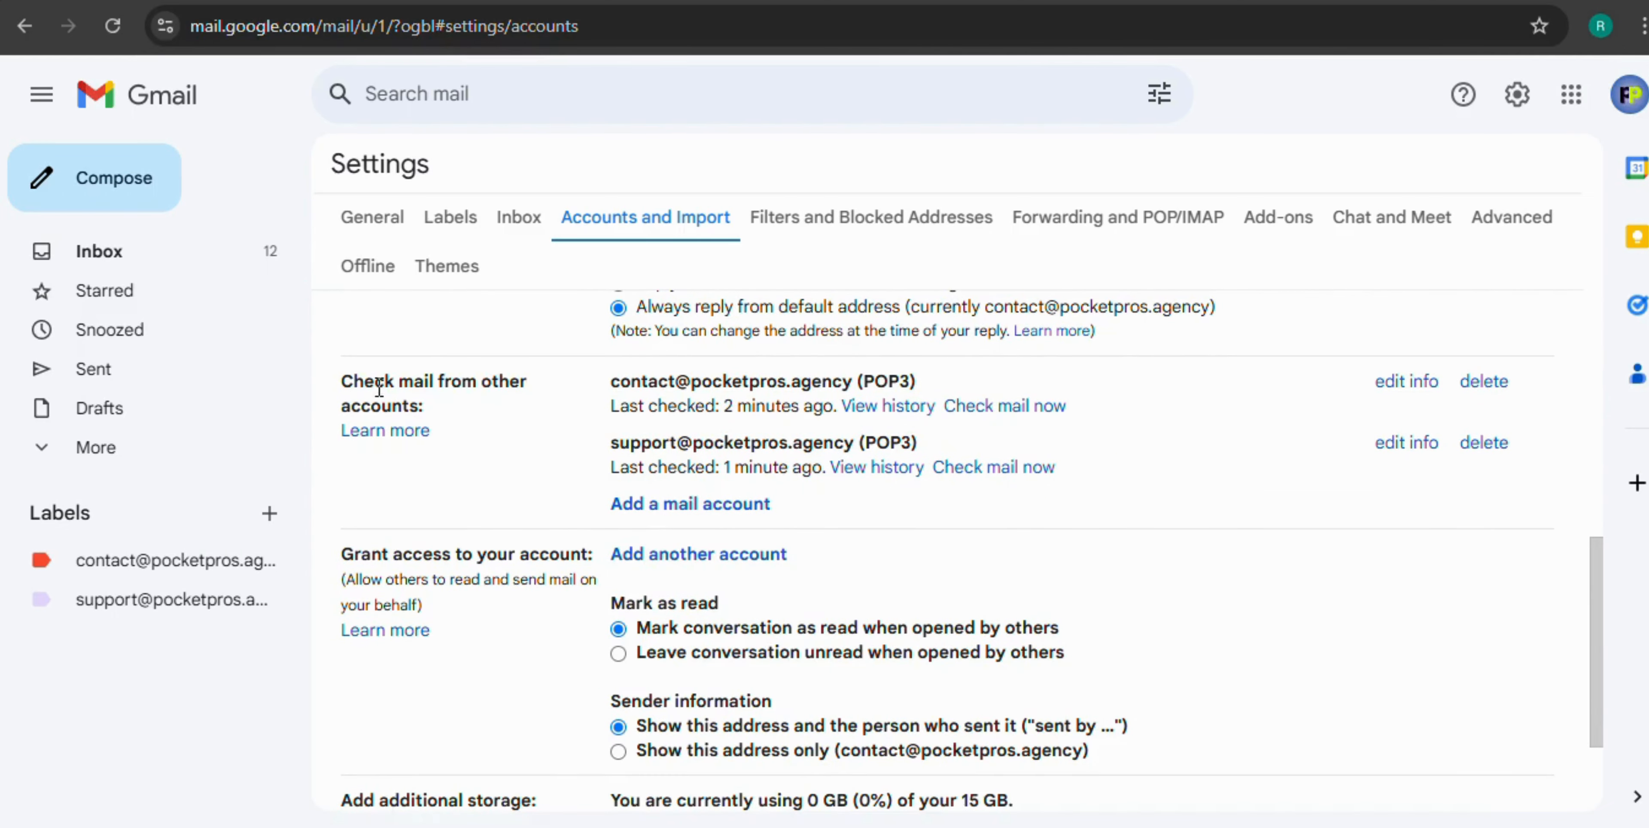
{"action": "left_click_drag", "start_coordinate": [344, 382], "coordinate": [492, 423]}
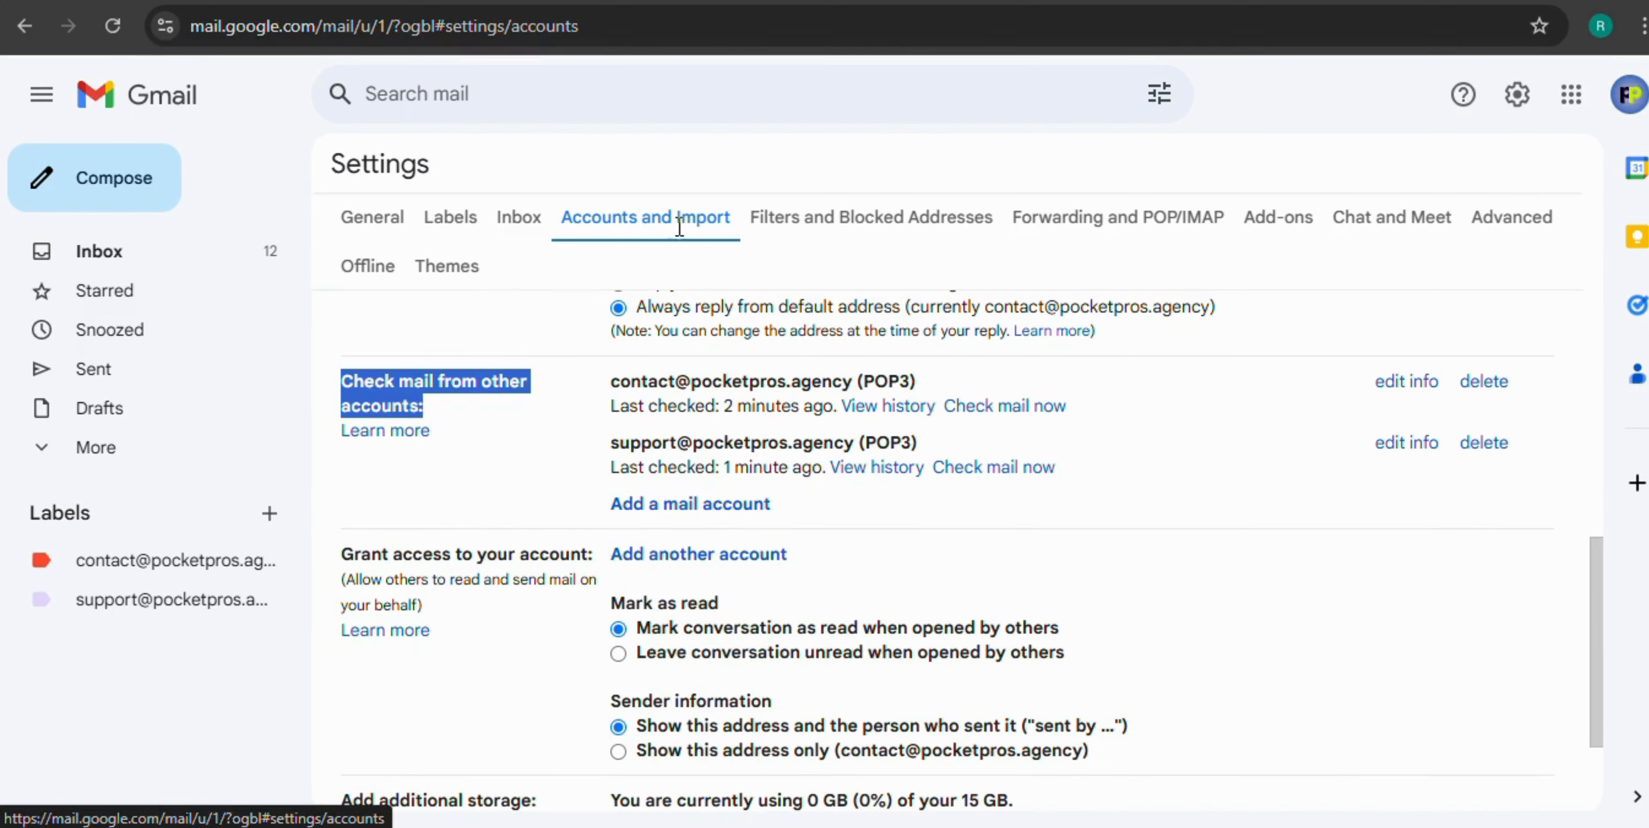
{"action": "left_click", "coordinate": [487, 405]}
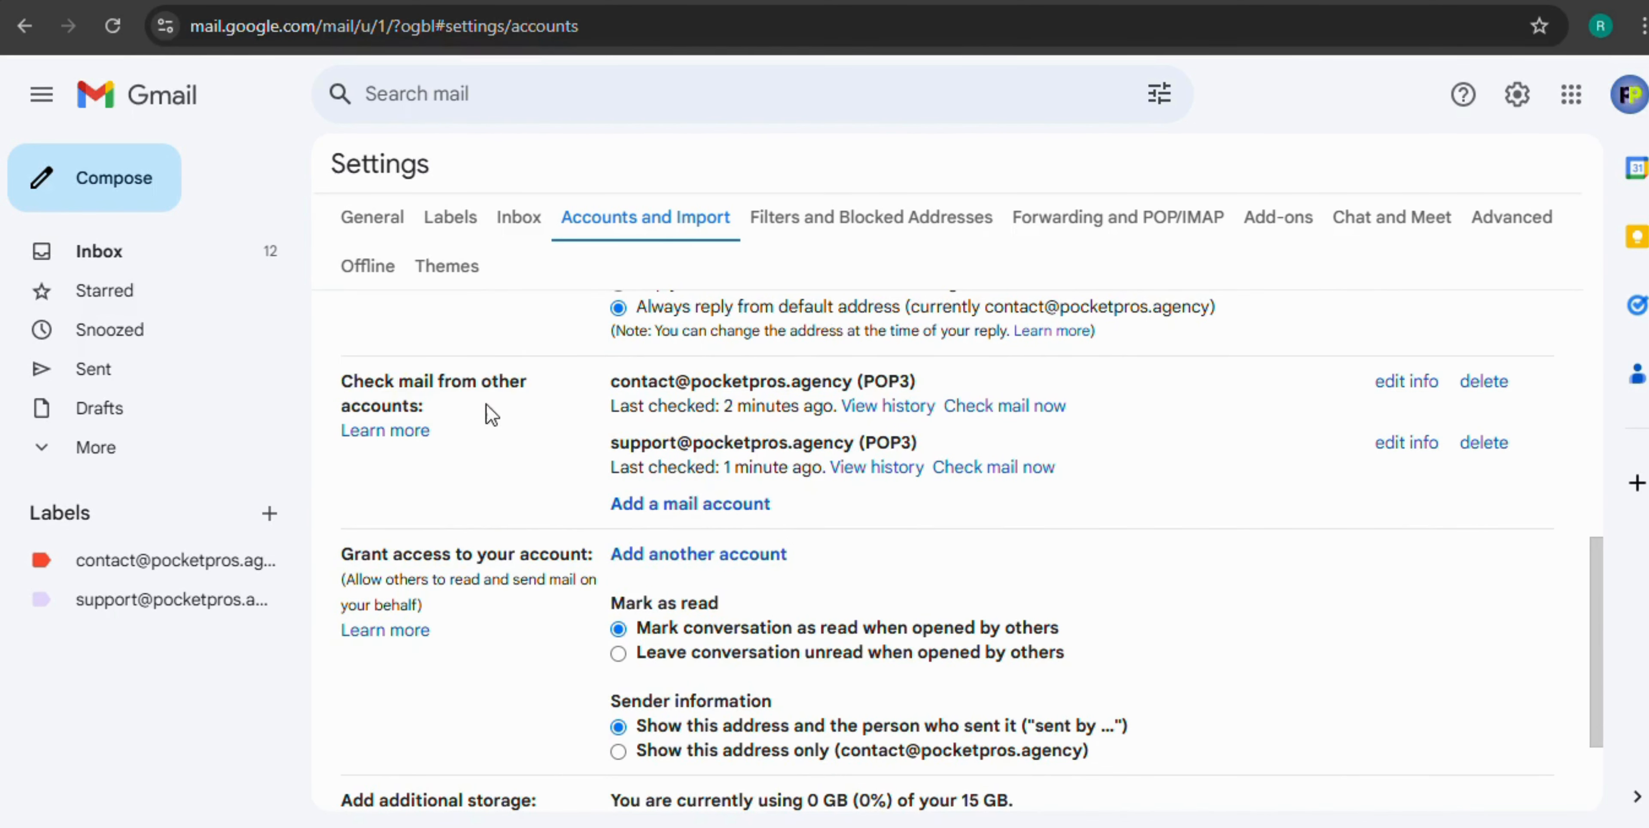
{"action": "left_click", "coordinate": [707, 508]}
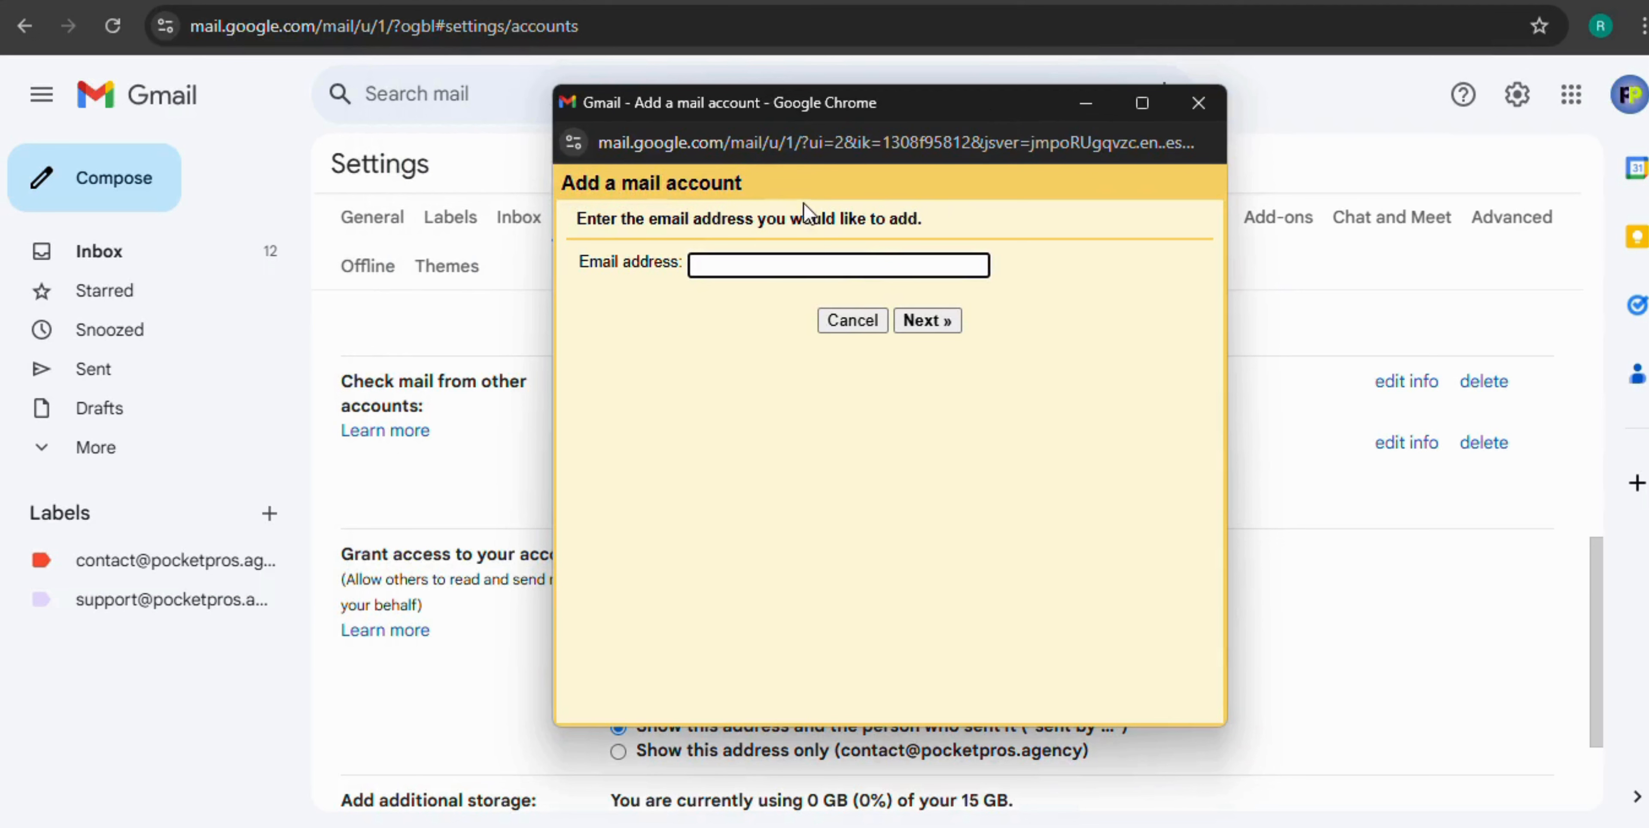
{"action": "left_click", "coordinate": [710, 267]}
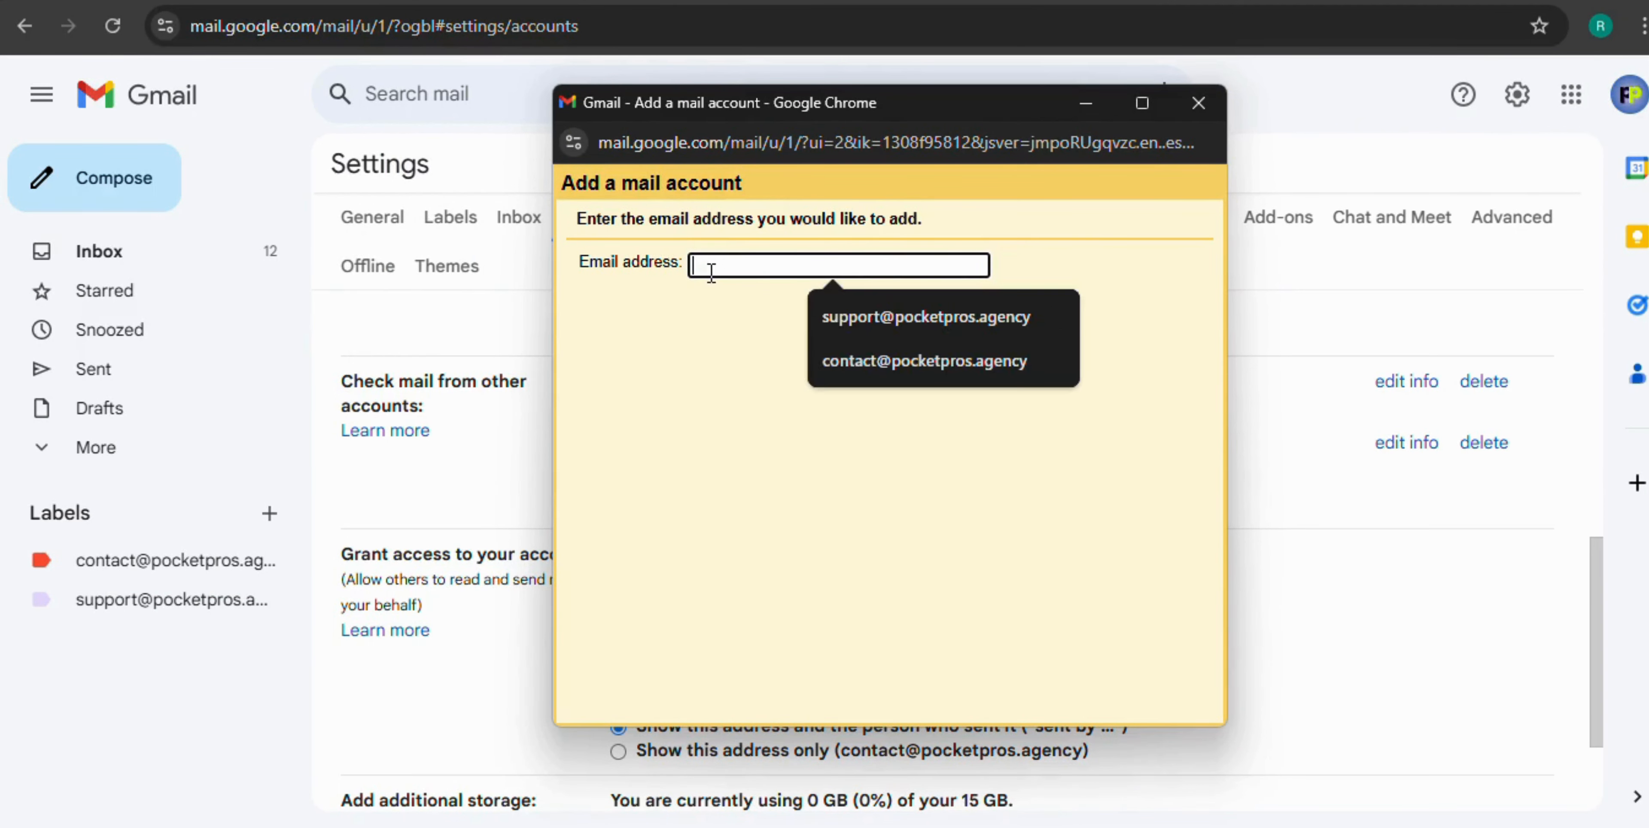
{"action": "key", "text": "ctrl+v"}
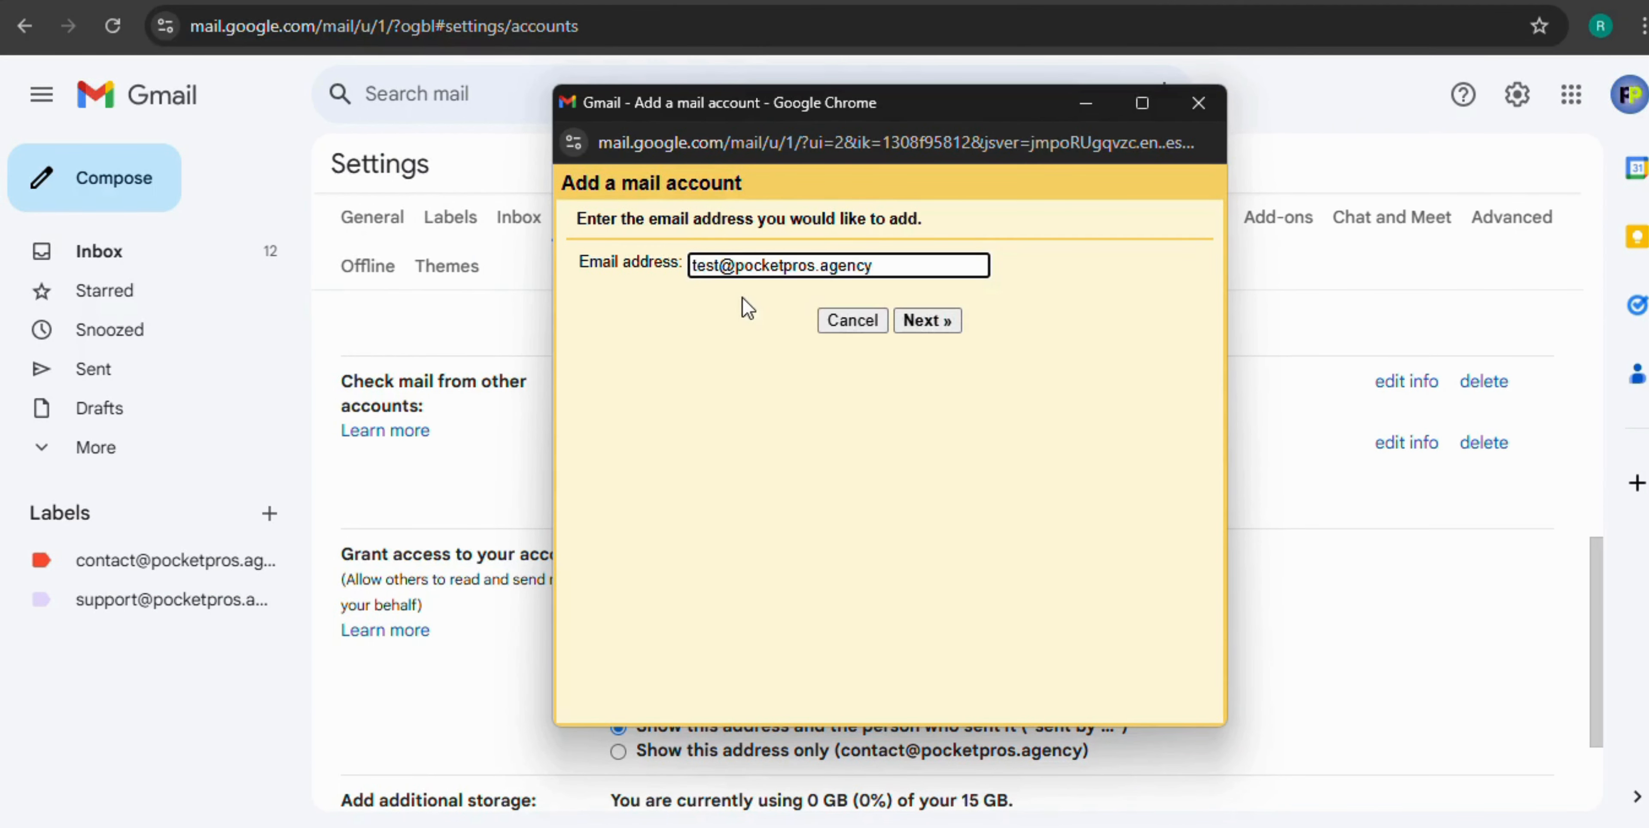
{"action": "left_click", "coordinate": [939, 322]}
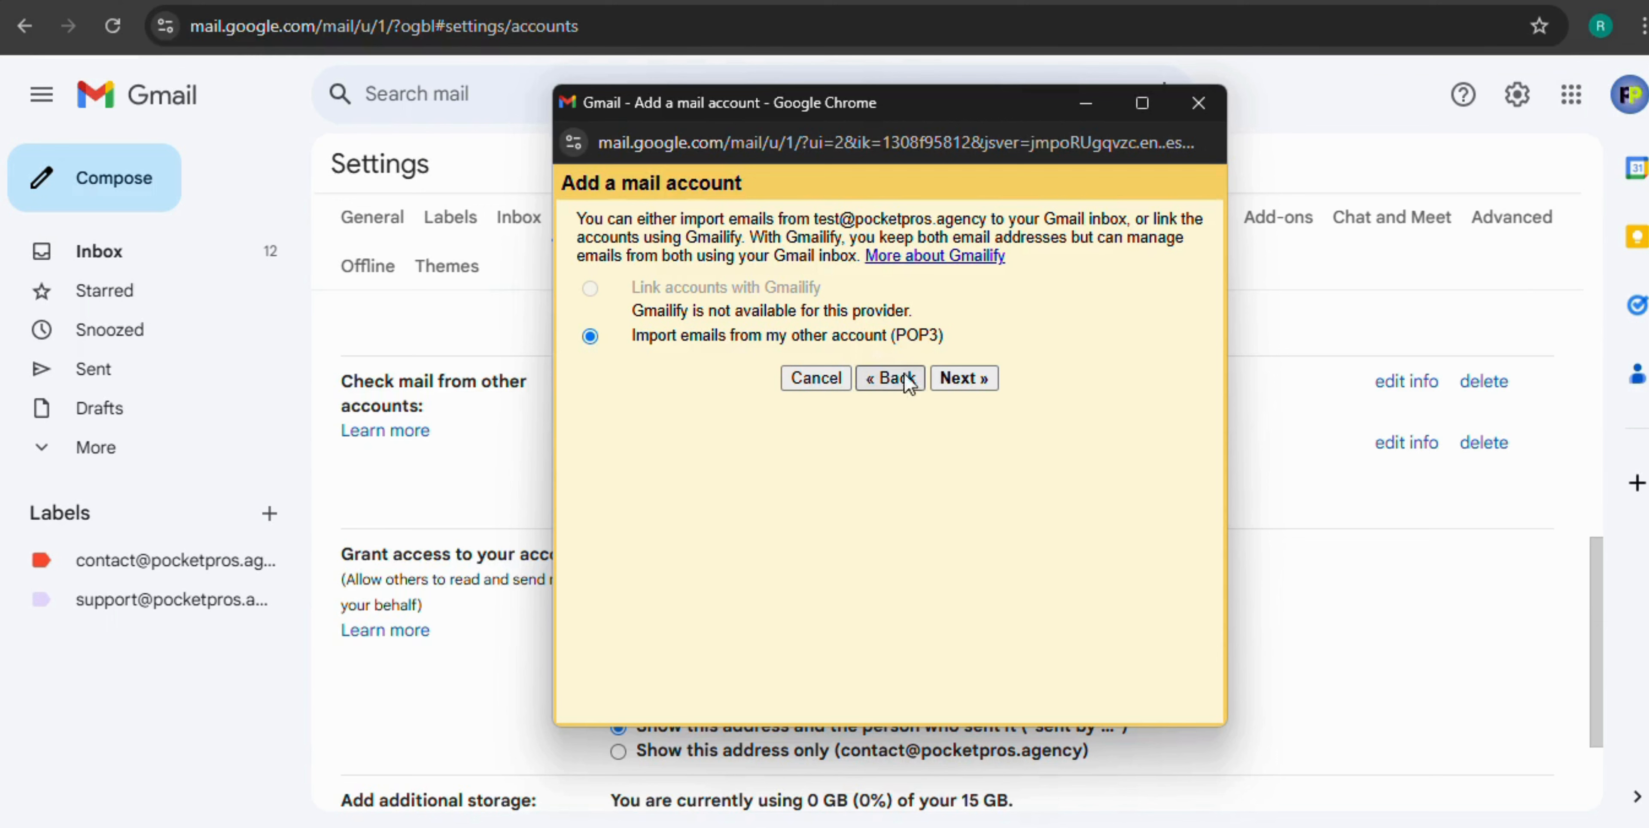
{"action": "left_click", "coordinate": [981, 379]}
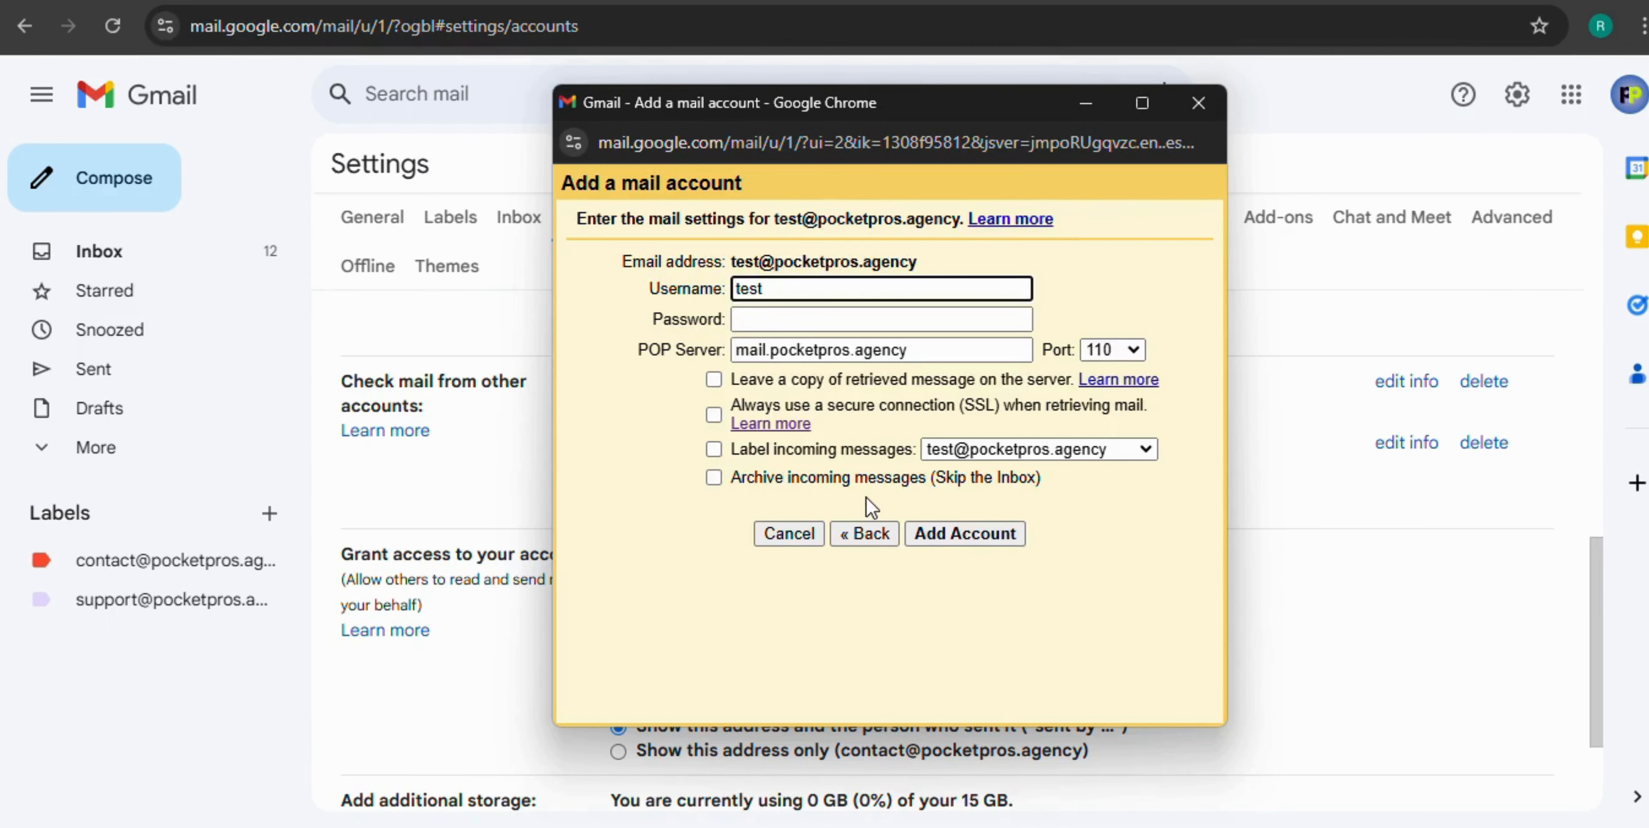
Use the full address as username, enter the password, leave copies on the server, label incoming mail, and add the account
{"action": "left_click", "coordinate": [706, 298]}
{"action": "key", "text": "ctrl+v"}
{"action": "key", "text": "Tab"}
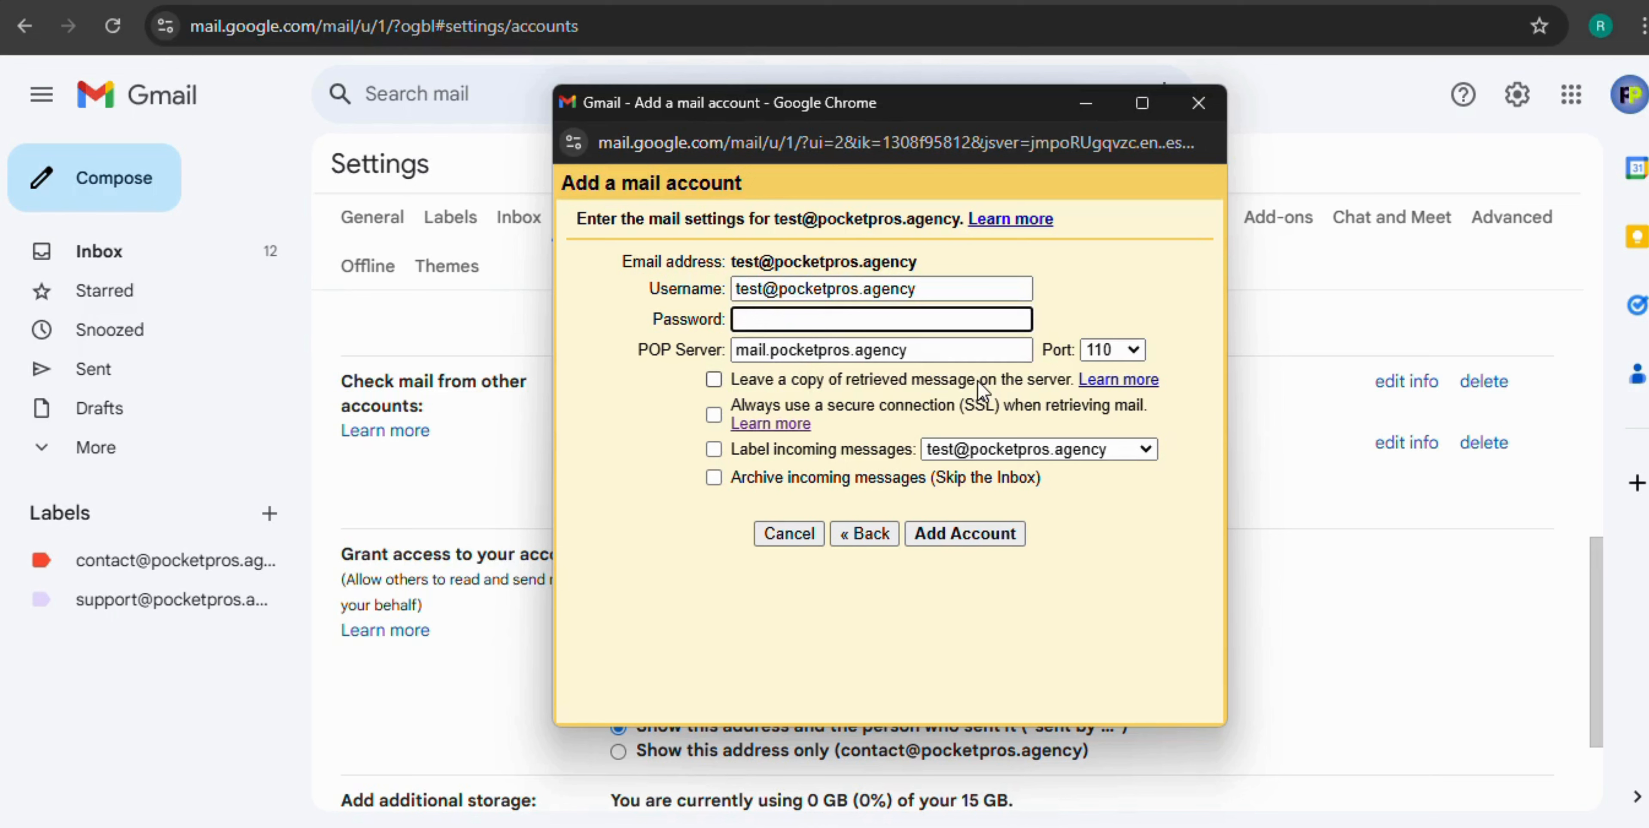
{"action": "type", "text": "••••••••••••••"}
{"action": "left_click", "coordinate": [714, 380]}
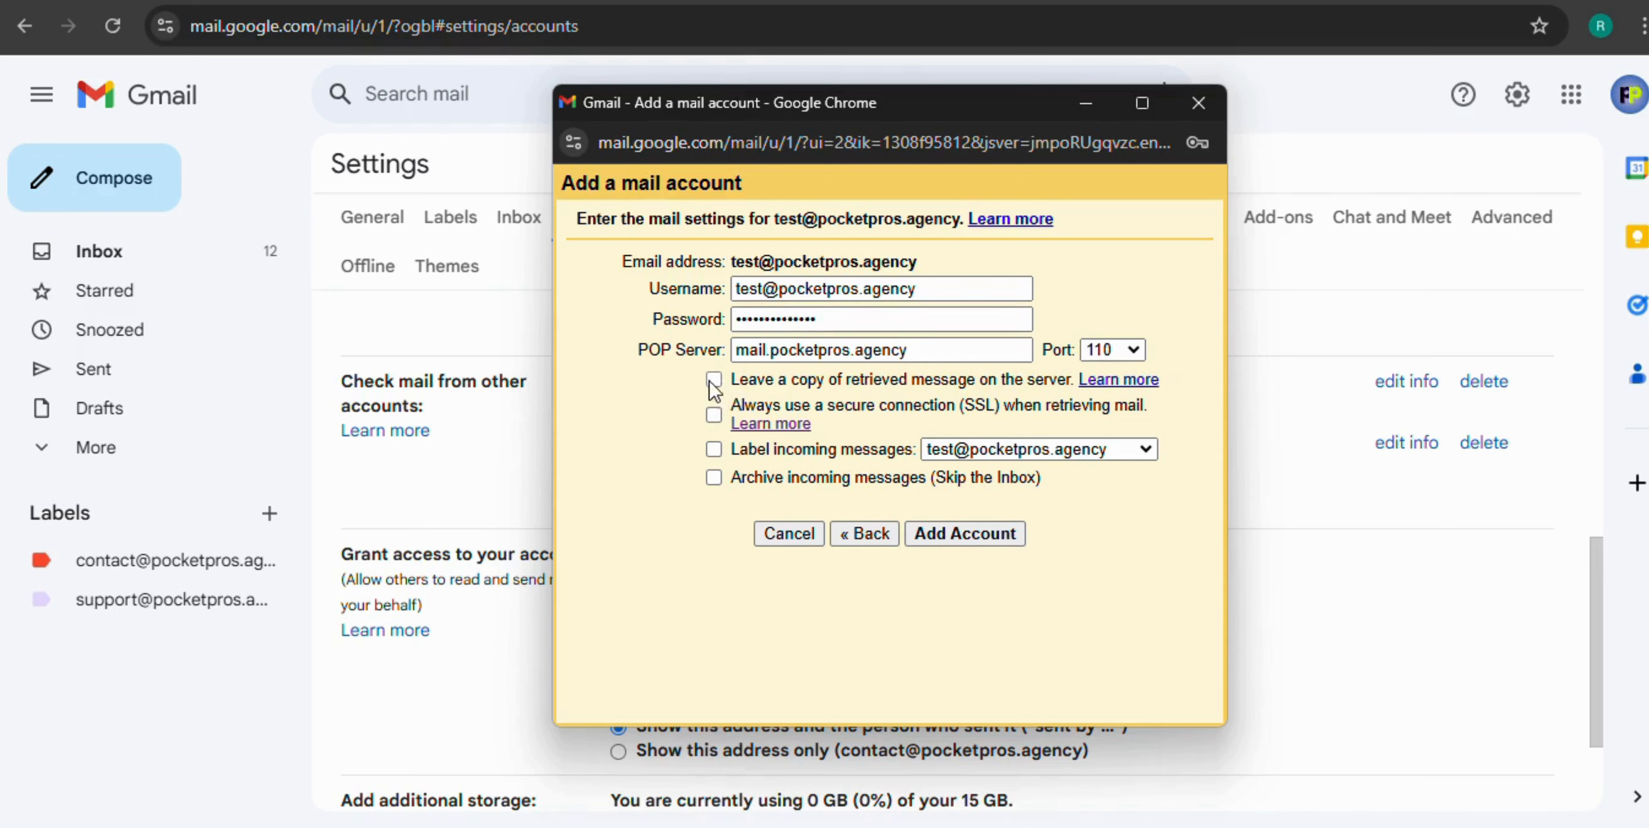
{"action": "left_click", "coordinate": [714, 450]}
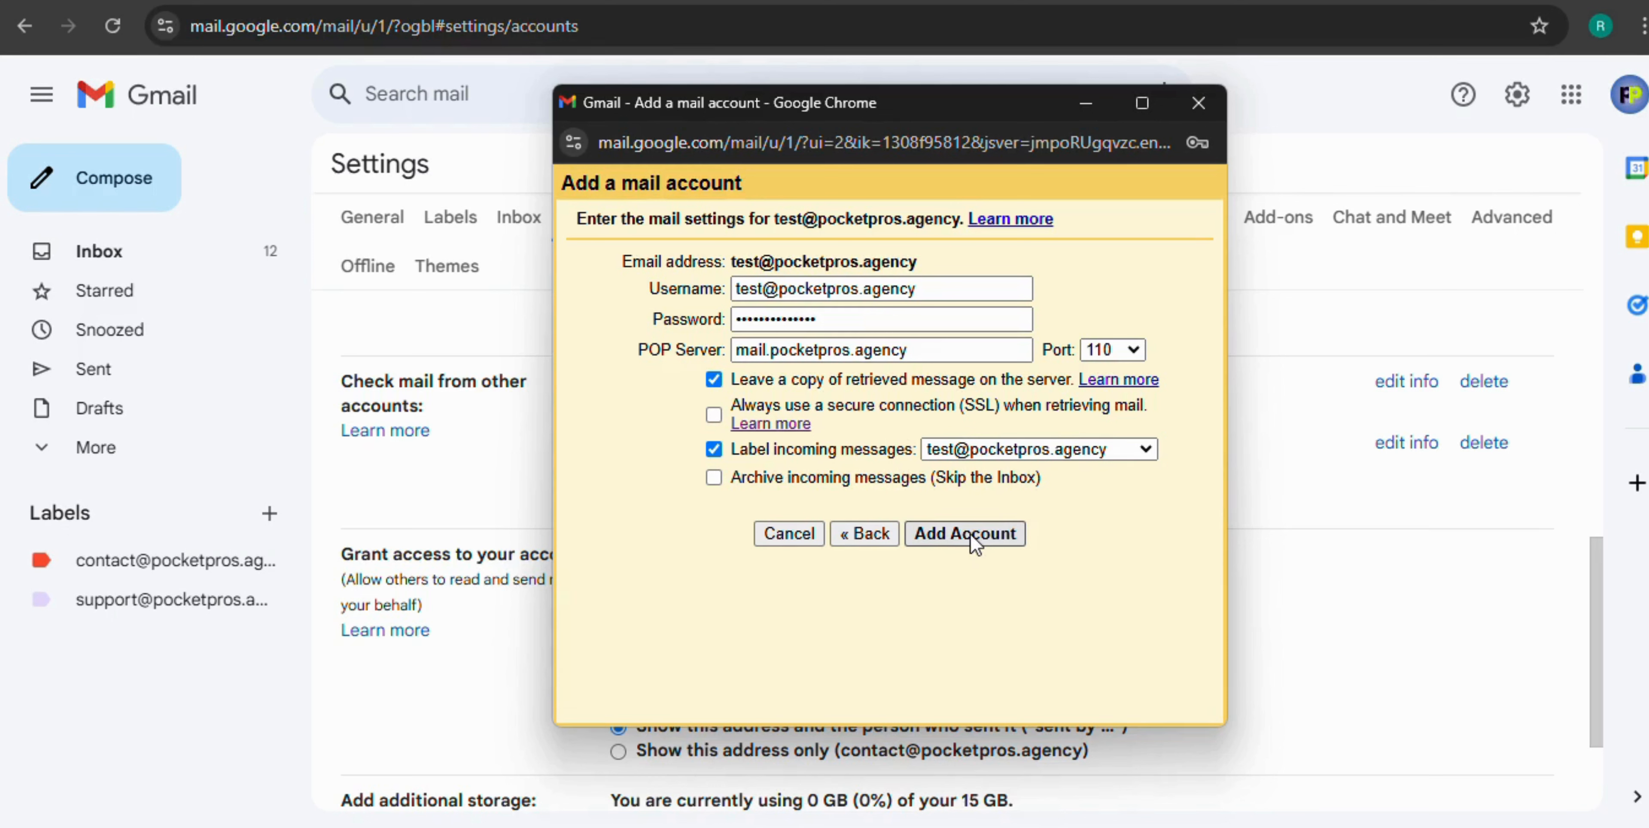
{"action": "left_click", "coordinate": [970, 534]}
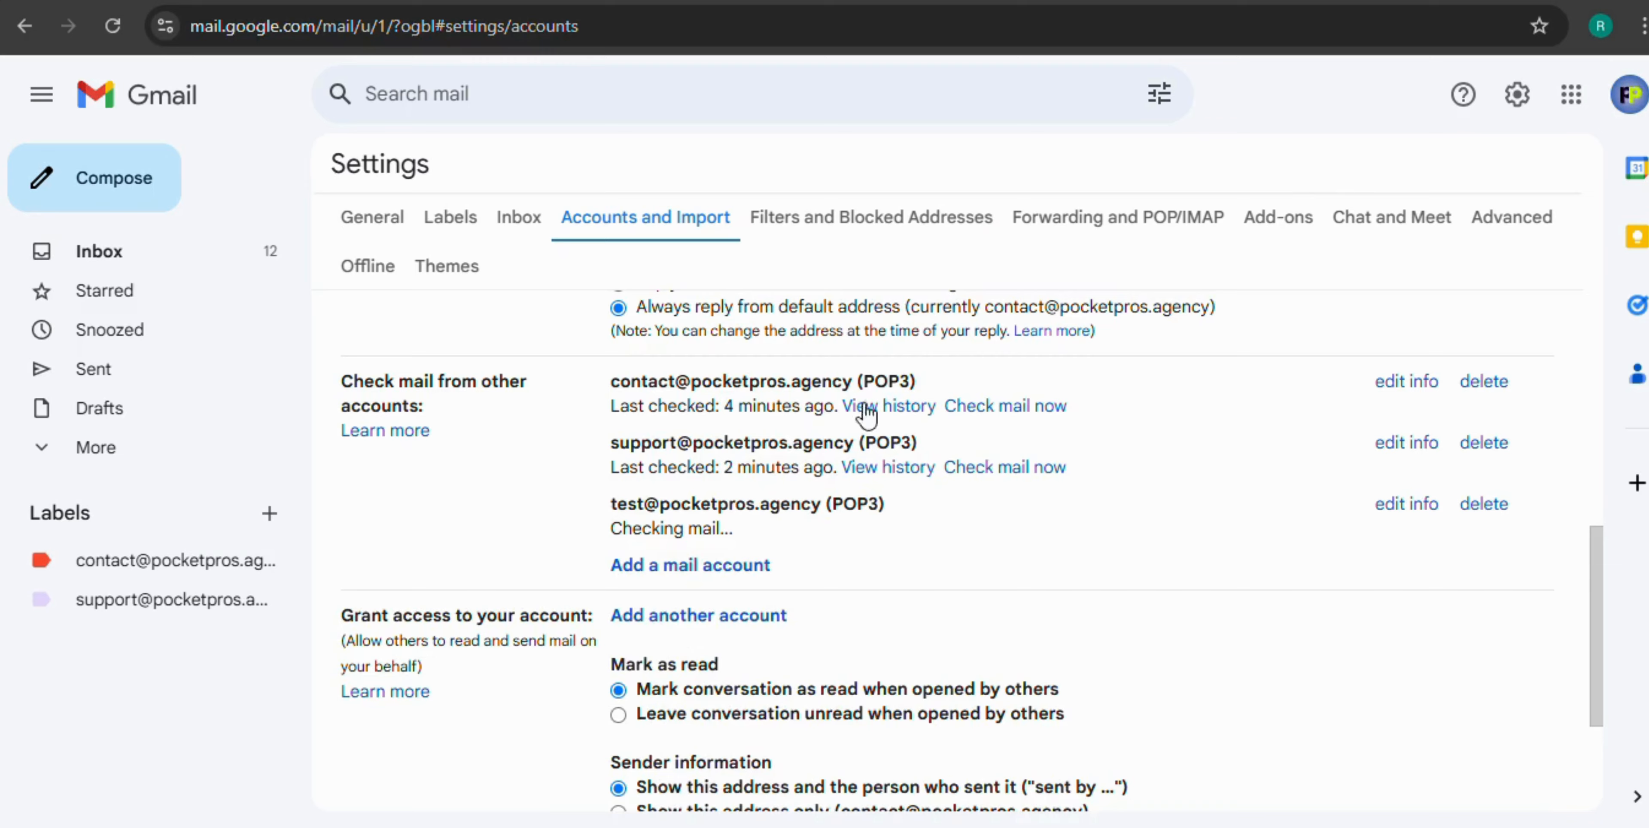
Confirm the test account is listed under checked accounts, then return to the inbox
{"action": "scroll", "coordinate": [801, 389], "scroll_direction": "up", "scroll_amount": 2}
{"action": "scroll", "coordinate": [845, 429], "scroll_direction": "up", "scroll_amount": 2}
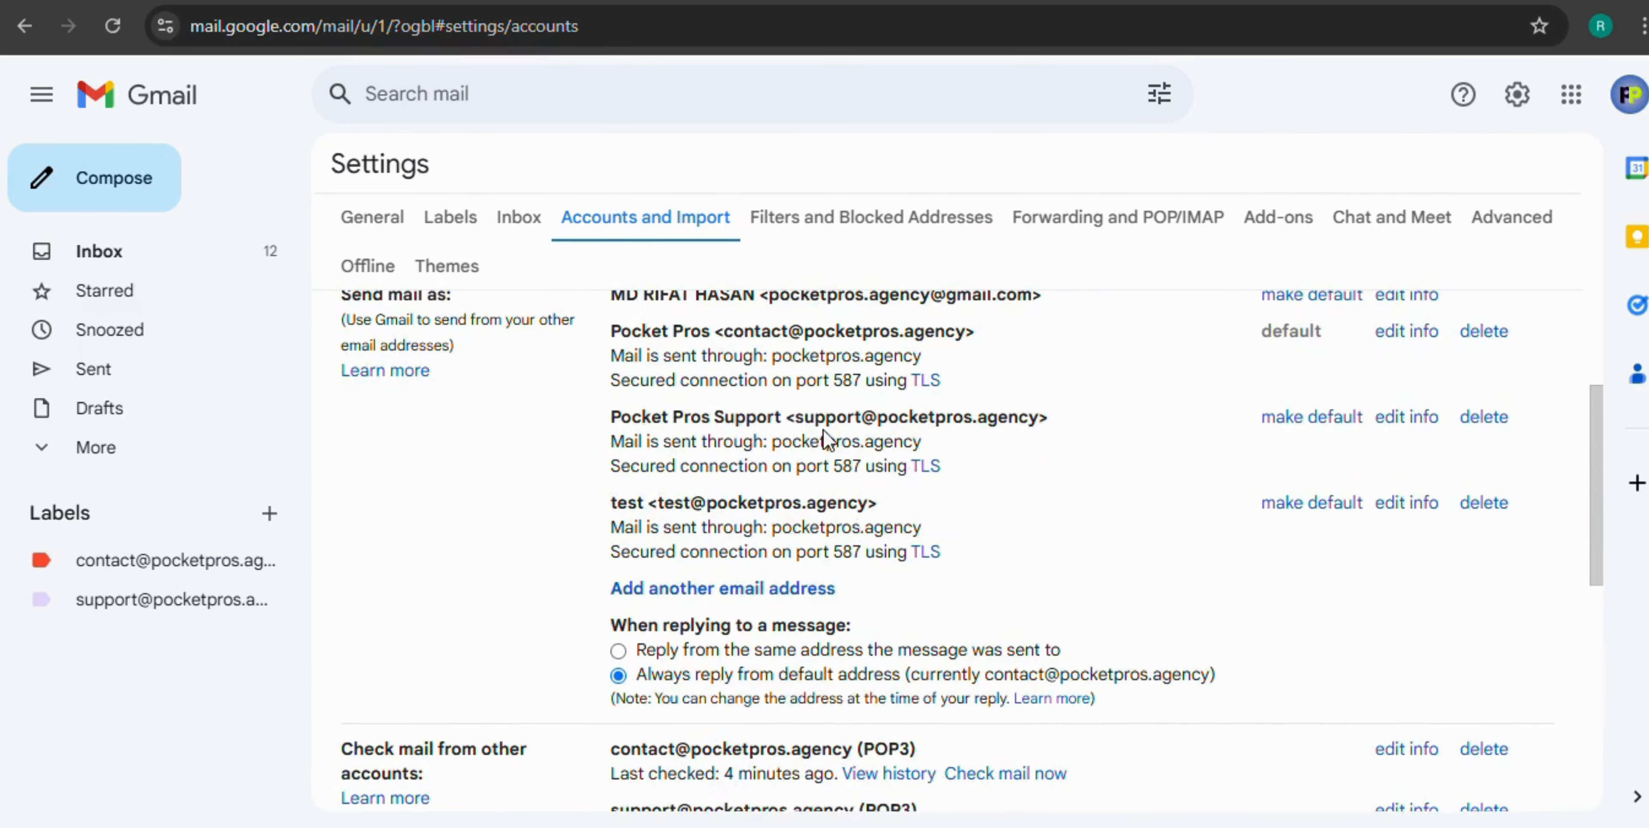
{"action": "scroll", "coordinate": [827, 438], "scroll_direction": "down", "scroll_amount": 1}
{"action": "scroll", "coordinate": [826, 438], "scroll_direction": "up", "scroll_amount": 1}
{"action": "scroll", "coordinate": [817, 440], "scroll_direction": "down", "scroll_amount": 2}
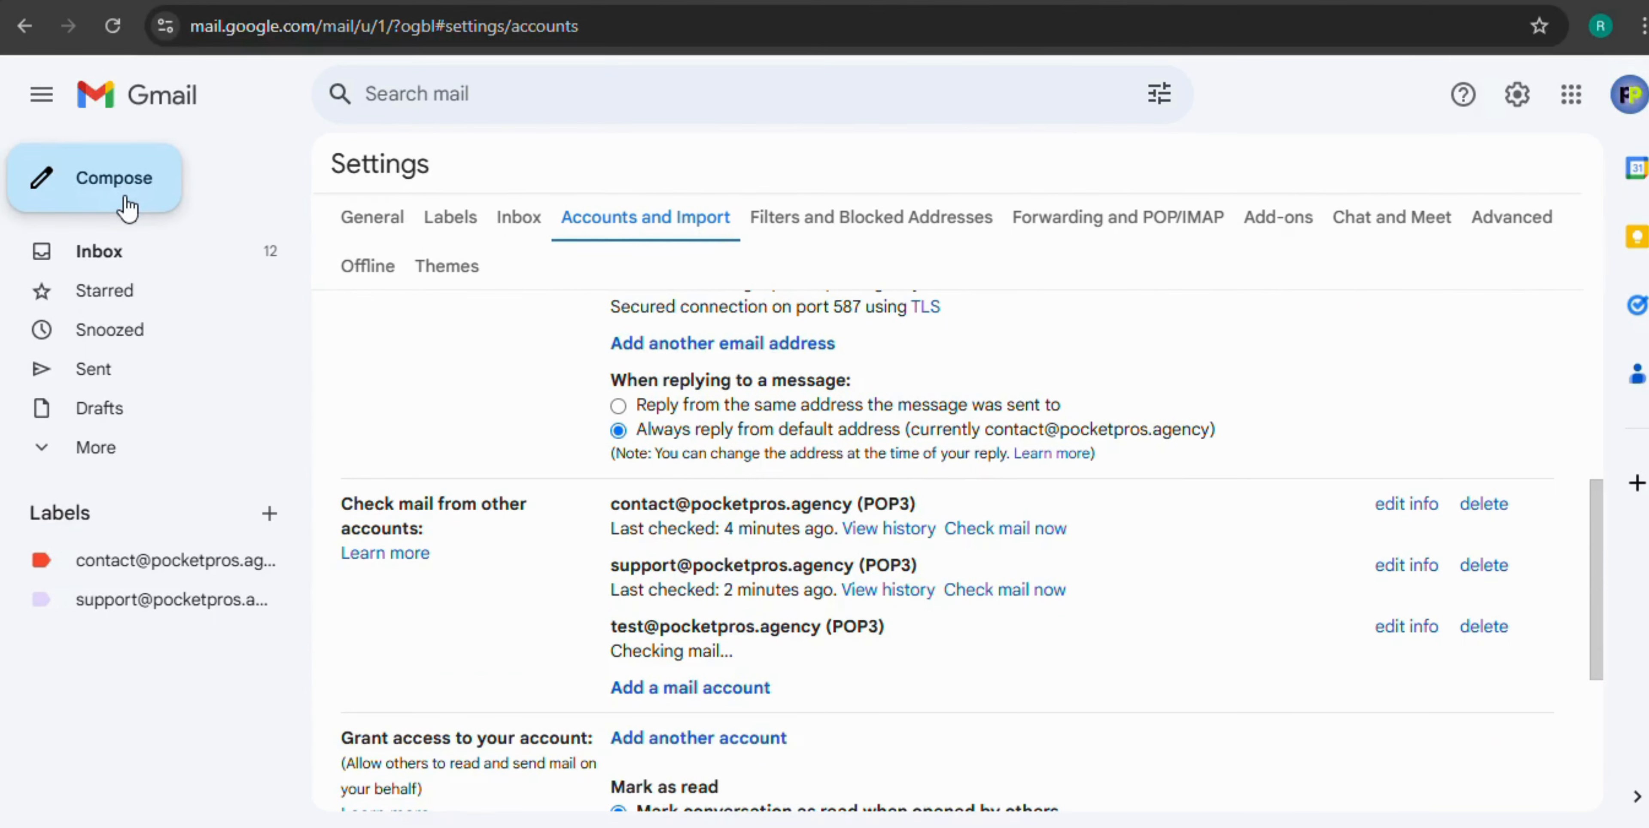
{"action": "left_click", "coordinate": [134, 258]}
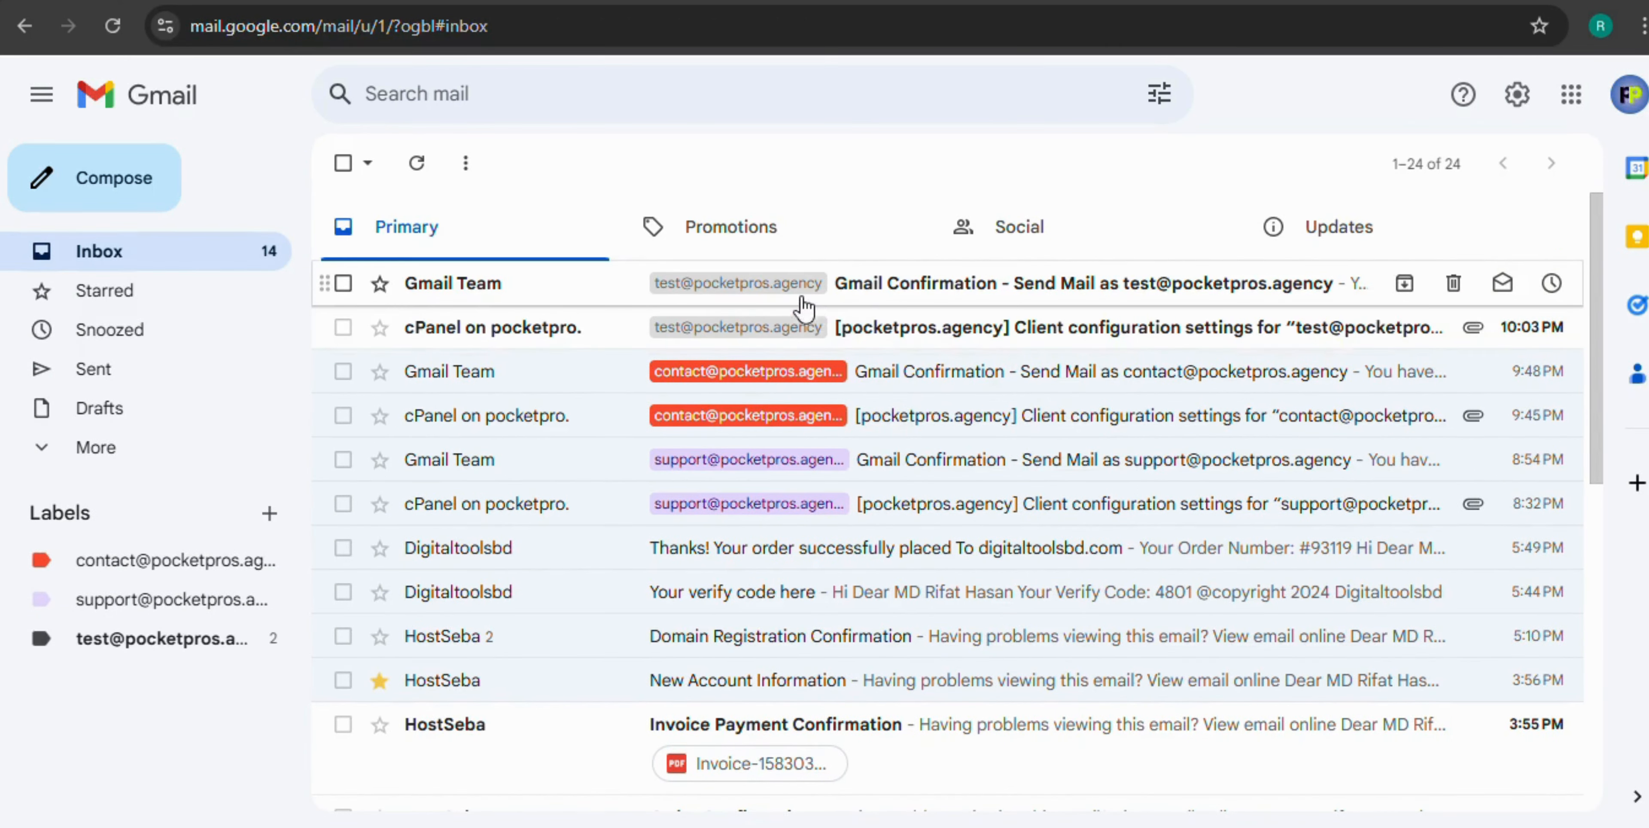
{"action": "scroll", "coordinate": [614, 452], "scroll_direction": "down", "scroll_amount": 5}
{"action": "scroll", "coordinate": [614, 452], "scroll_direction": "up", "scroll_amount": 5}
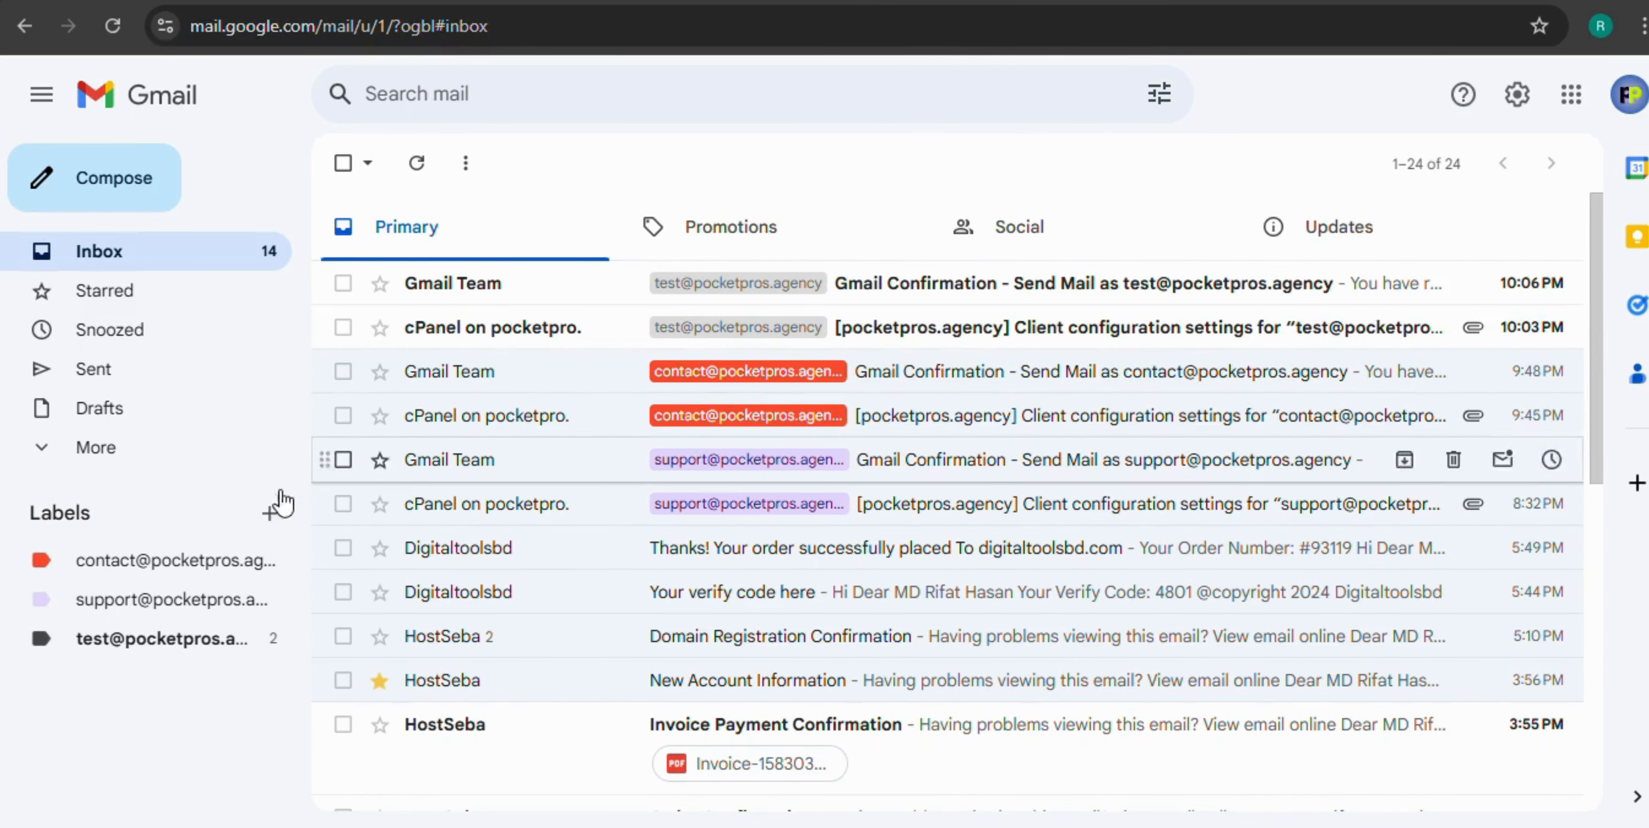
{"action": "left_click", "coordinate": [272, 637]}
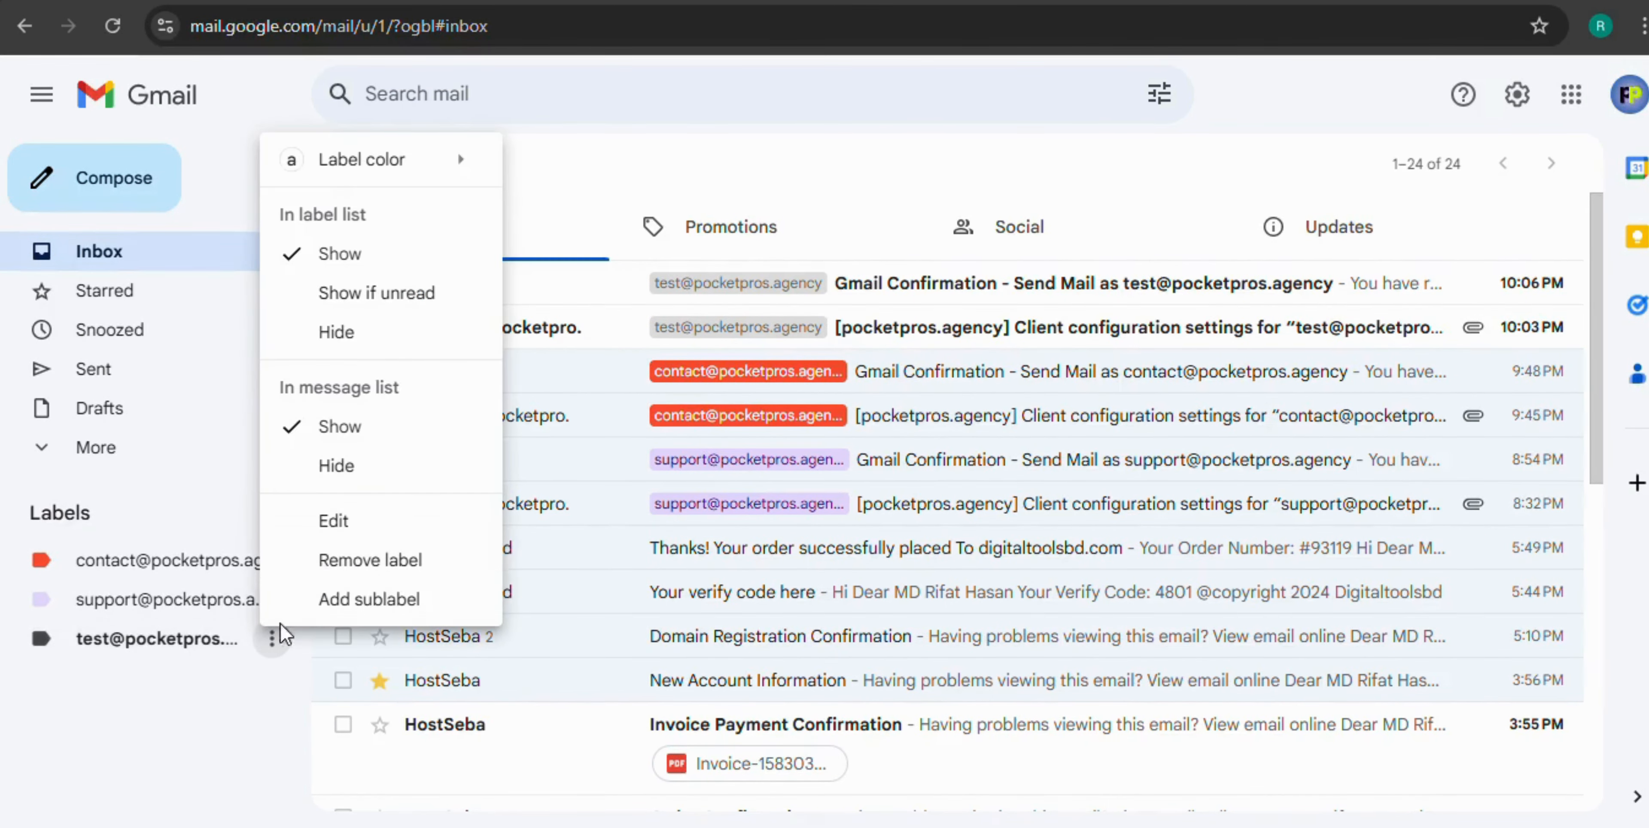
{"action": "left_click", "coordinate": [607, 242]}
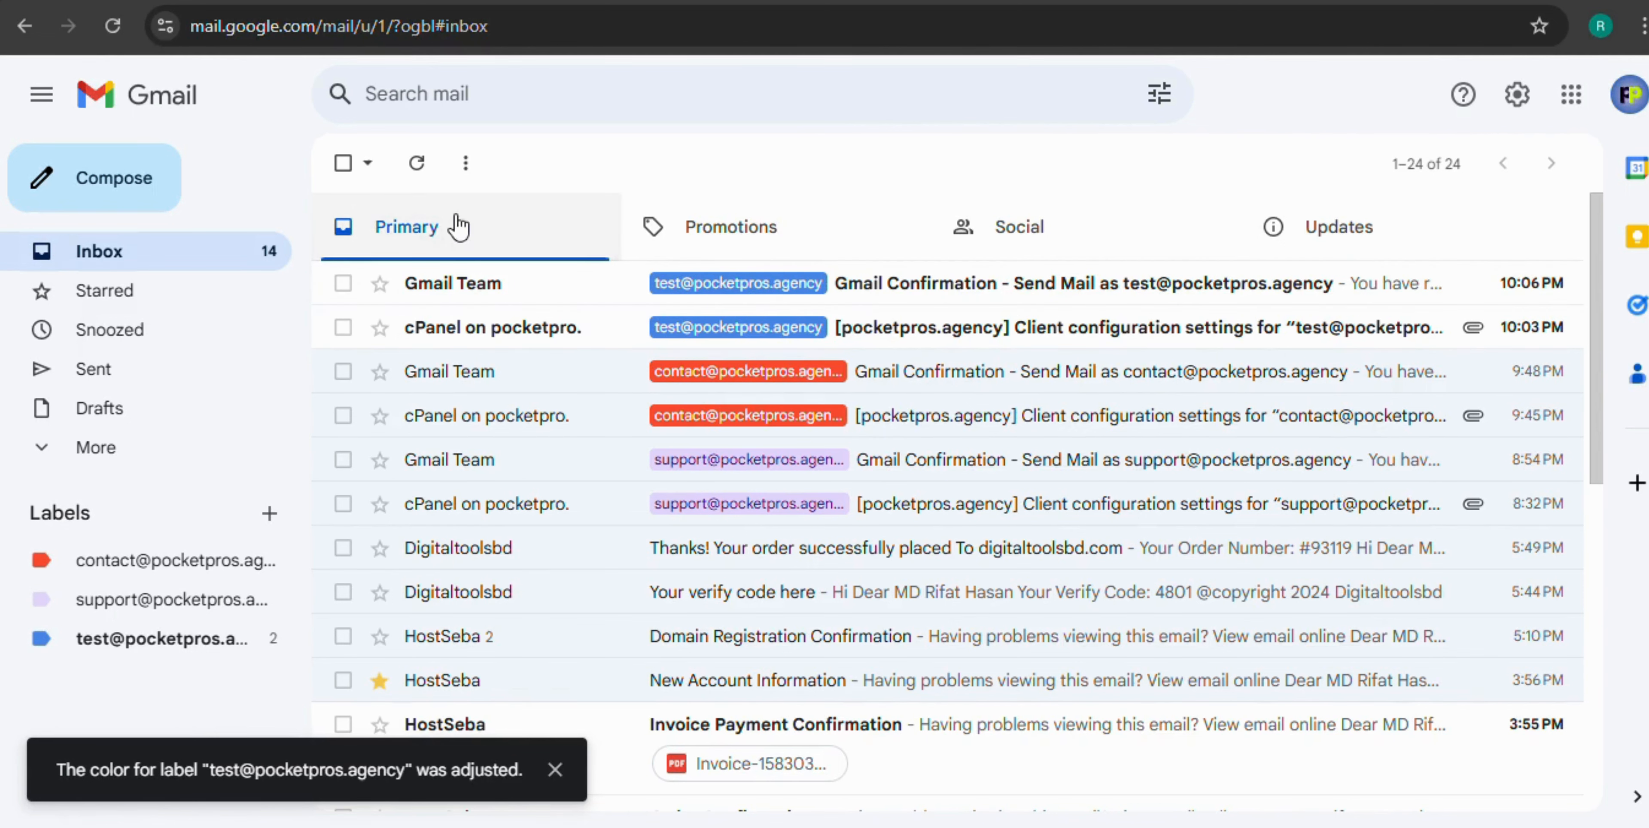
{"action": "left_click", "coordinate": [132, 184]}
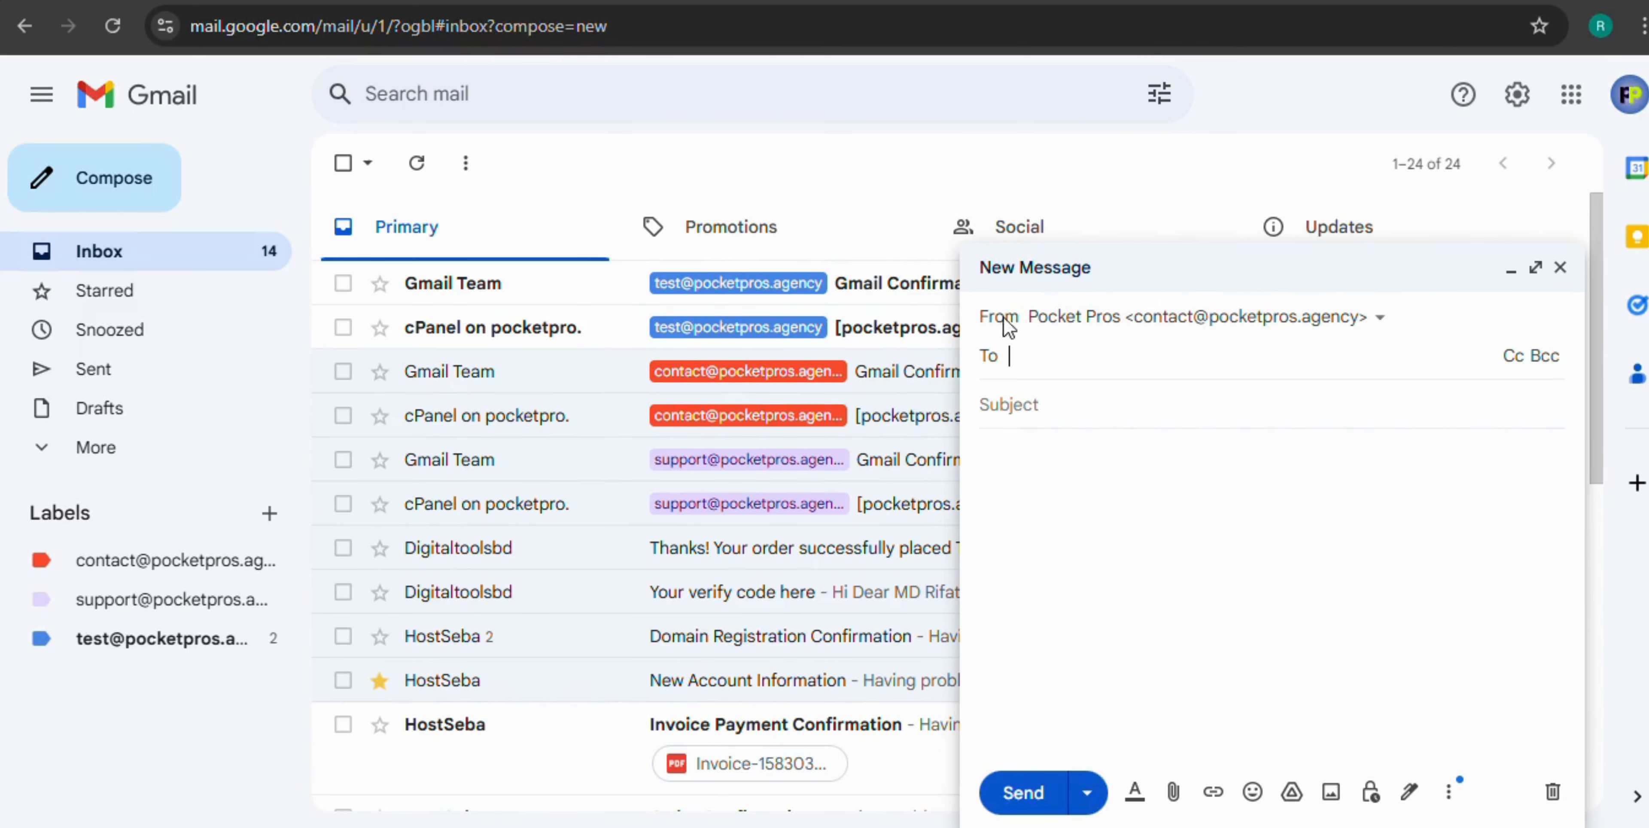
Review the available From addresses without changing them, then discard the new message
{"action": "left_click", "coordinate": [1224, 320]}
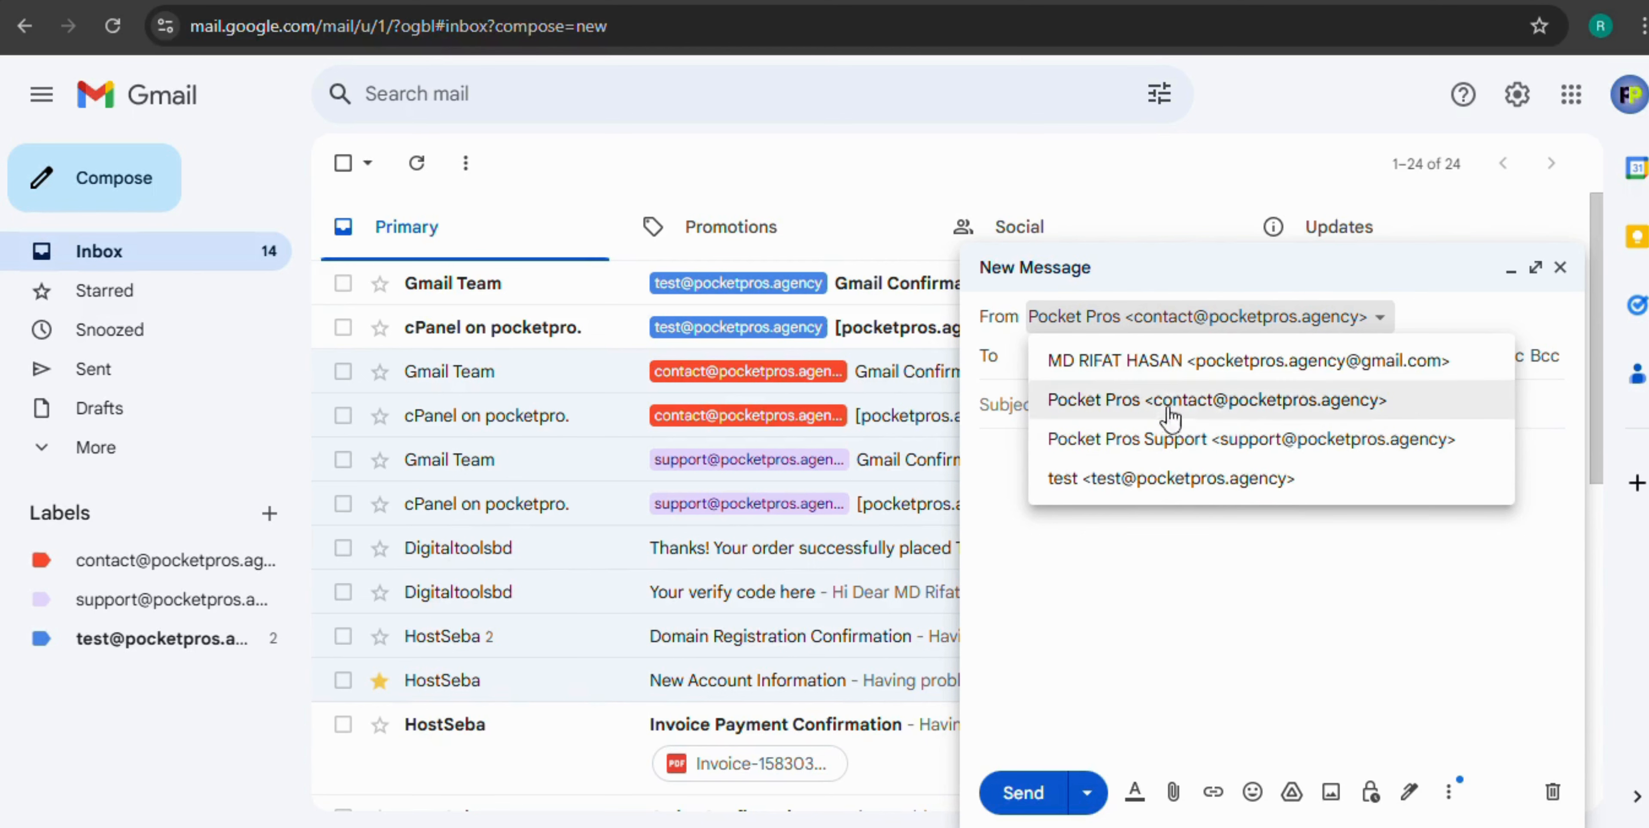
{"action": "left_click", "coordinate": [1222, 323]}
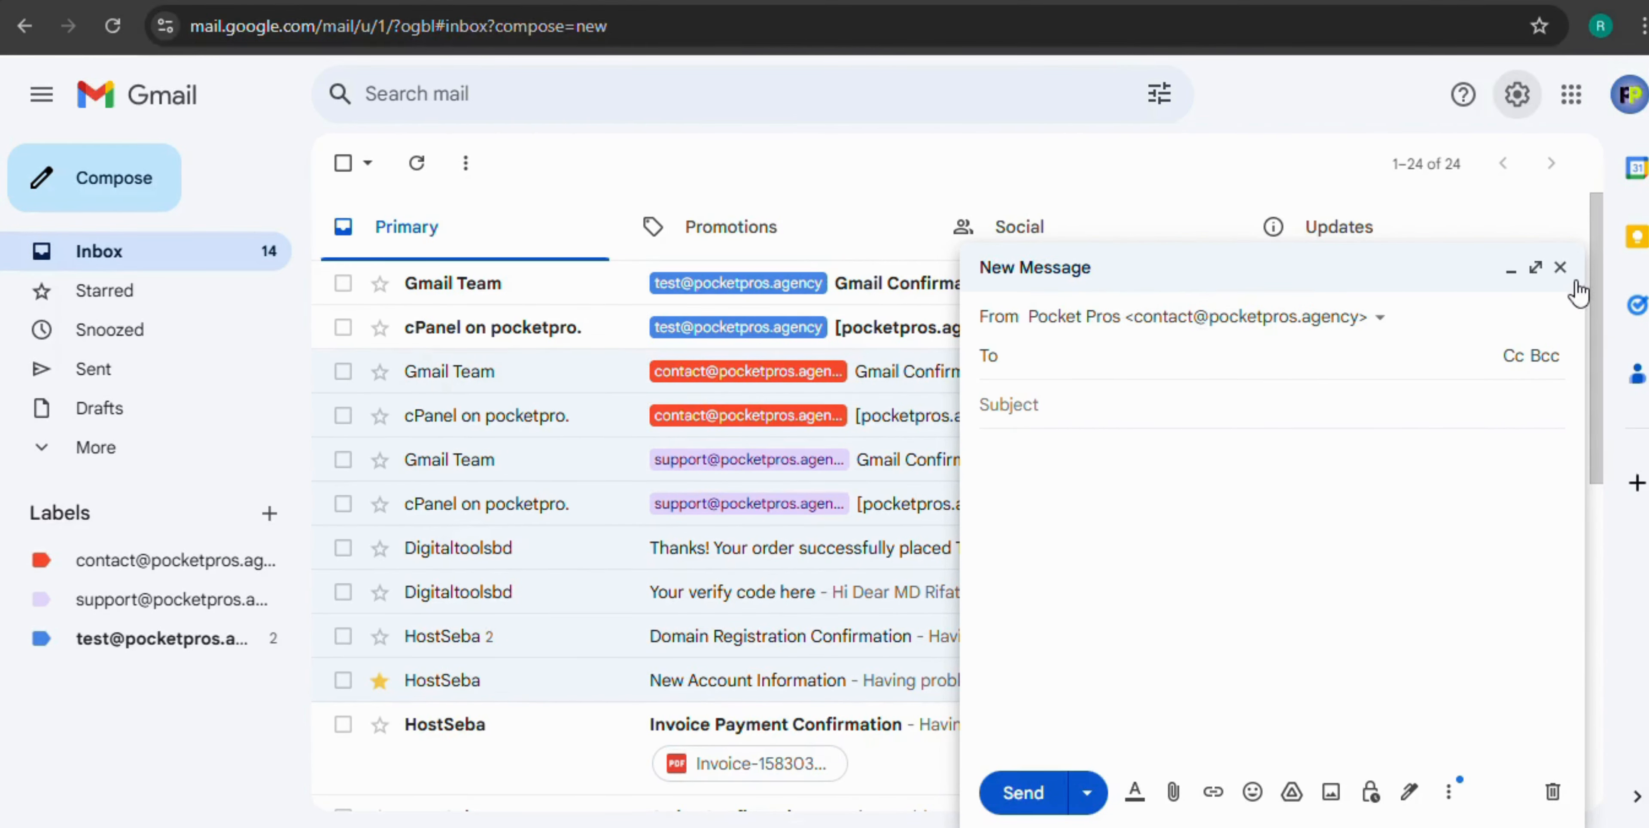
{"action": "left_click", "coordinate": [1561, 268]}
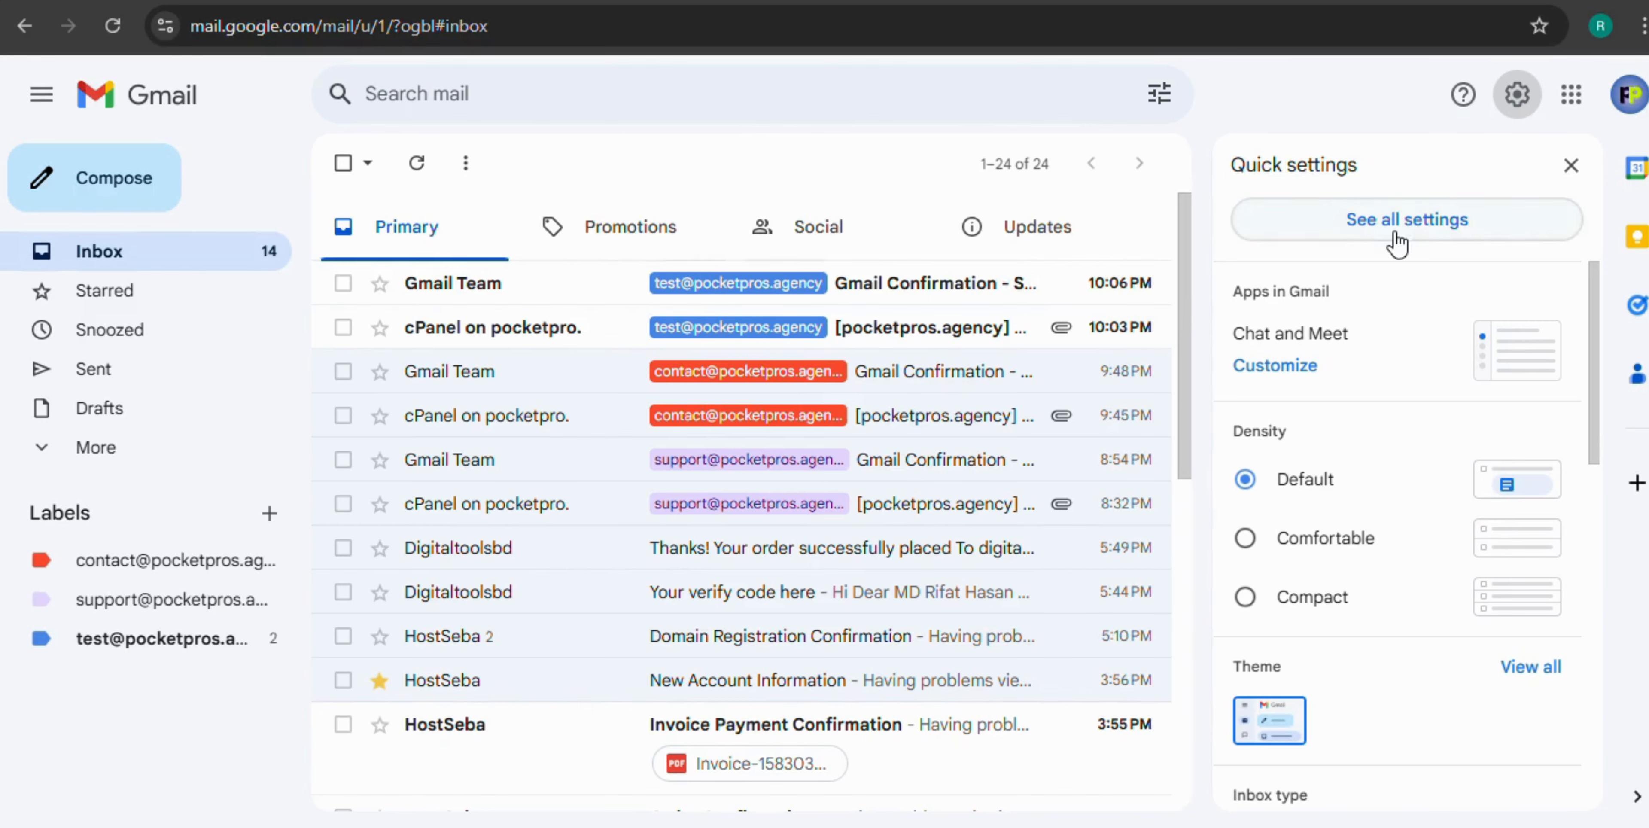
{"action": "left_click", "coordinate": [1398, 242]}
{"action": "left_click", "coordinate": [620, 230]}
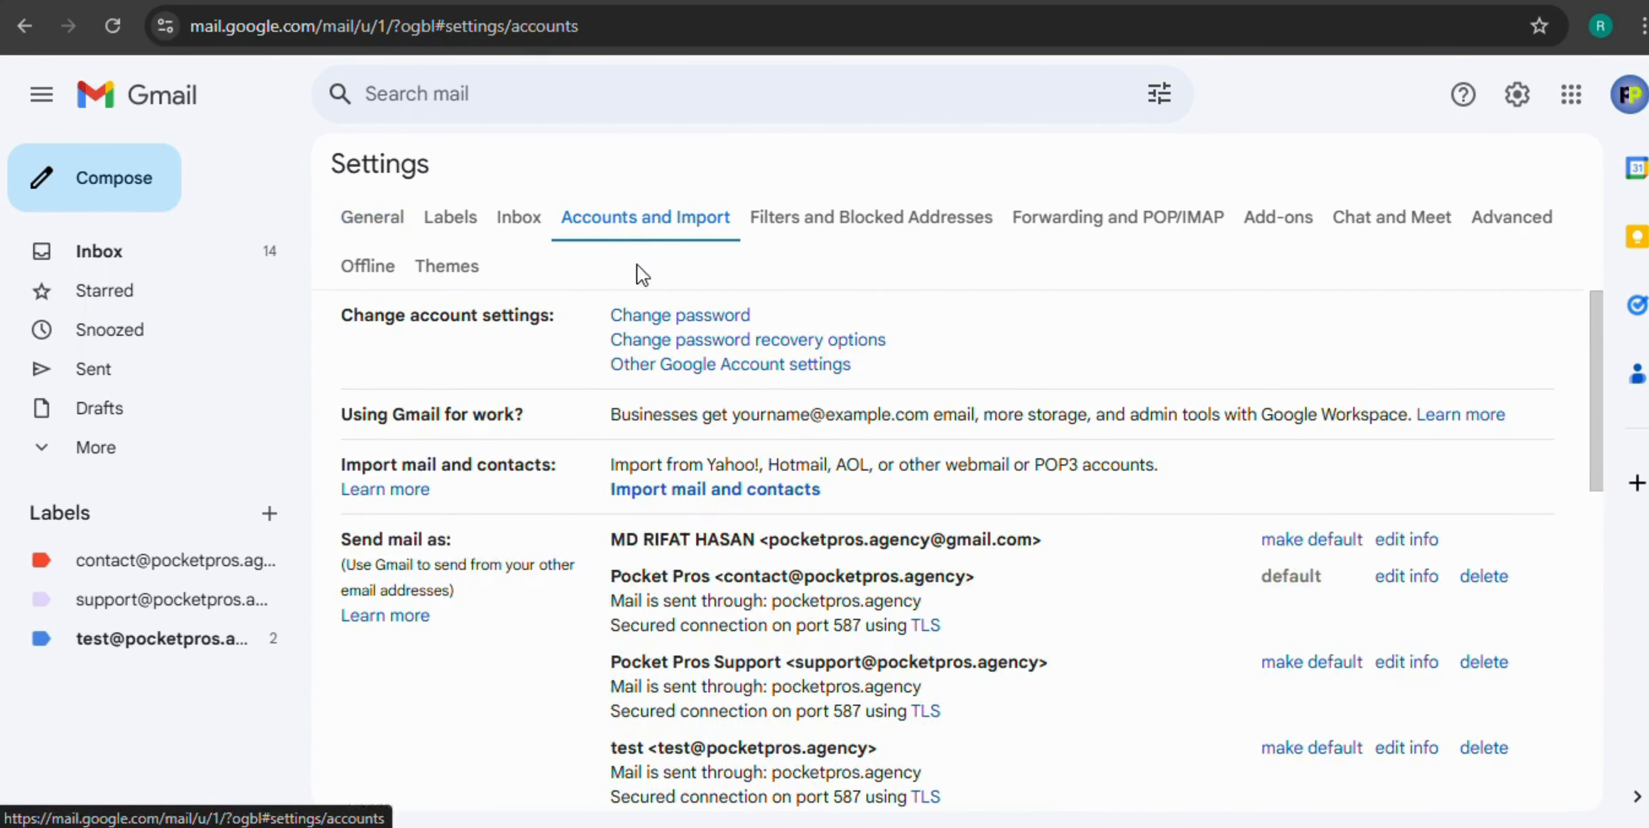
{"action": "scroll", "coordinate": [704, 301], "scroll_direction": "down", "scroll_amount": 2}
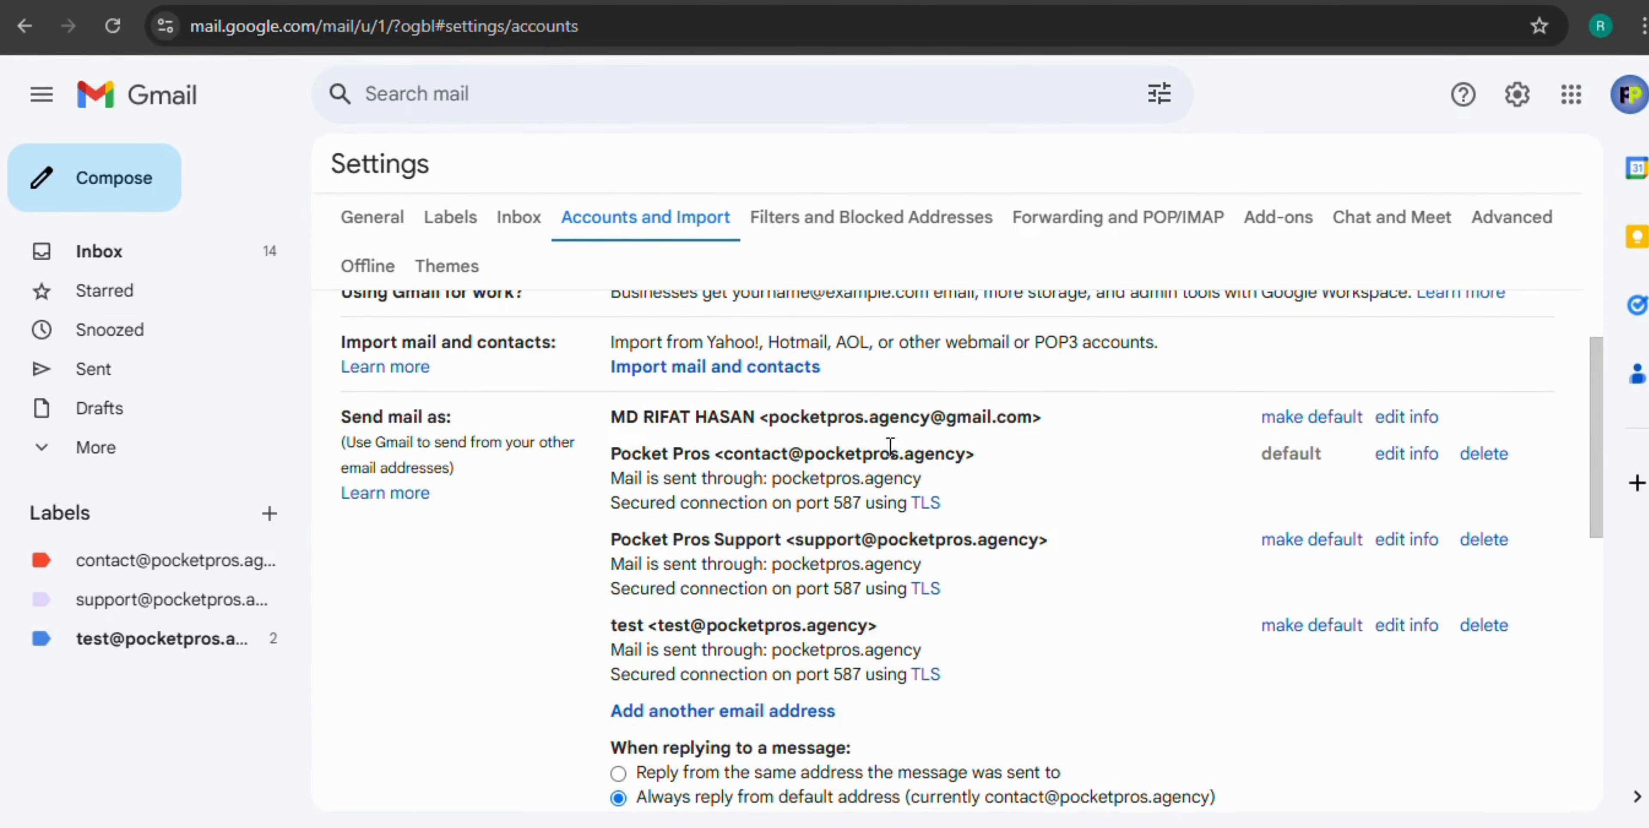
{"action": "left_click_drag", "start_coordinate": [769, 425], "coordinate": [1038, 441]}
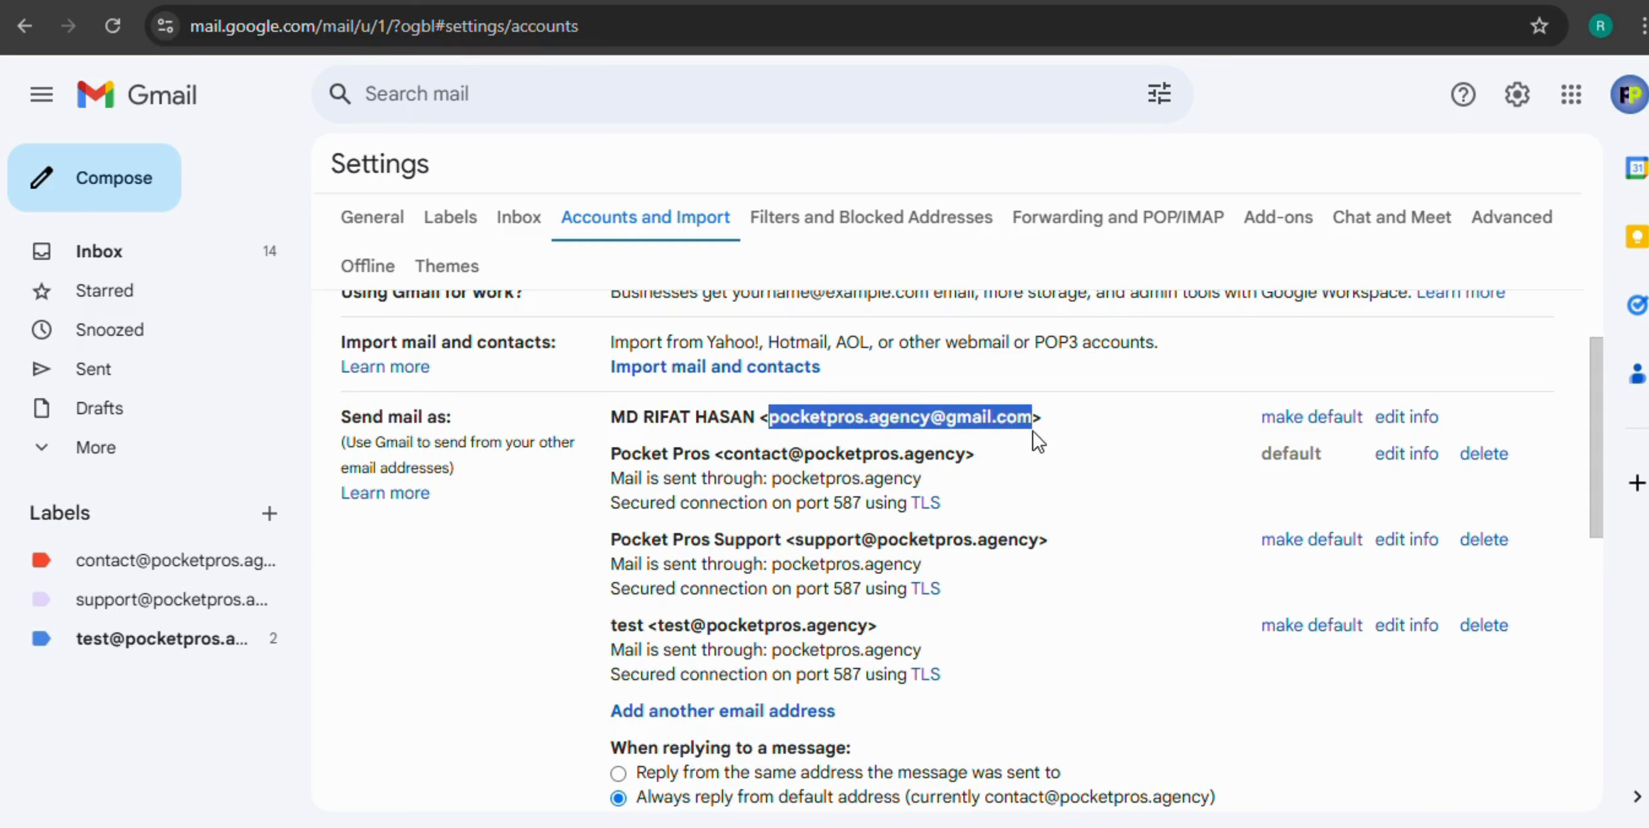
{"action": "left_click", "coordinate": [1305, 424]}
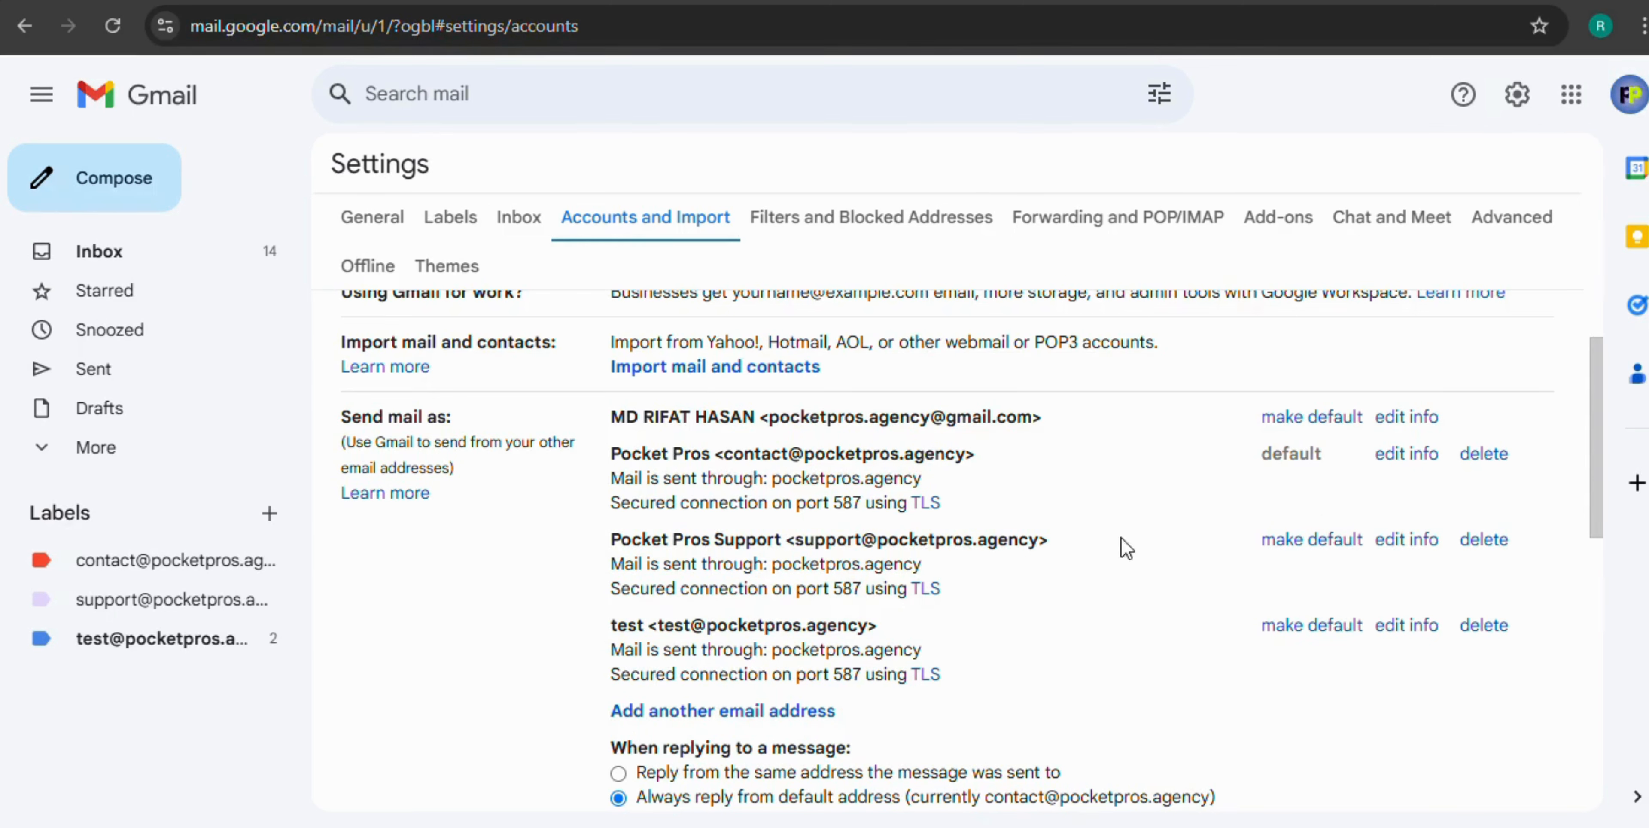
{"action": "left_click", "coordinate": [1283, 549]}
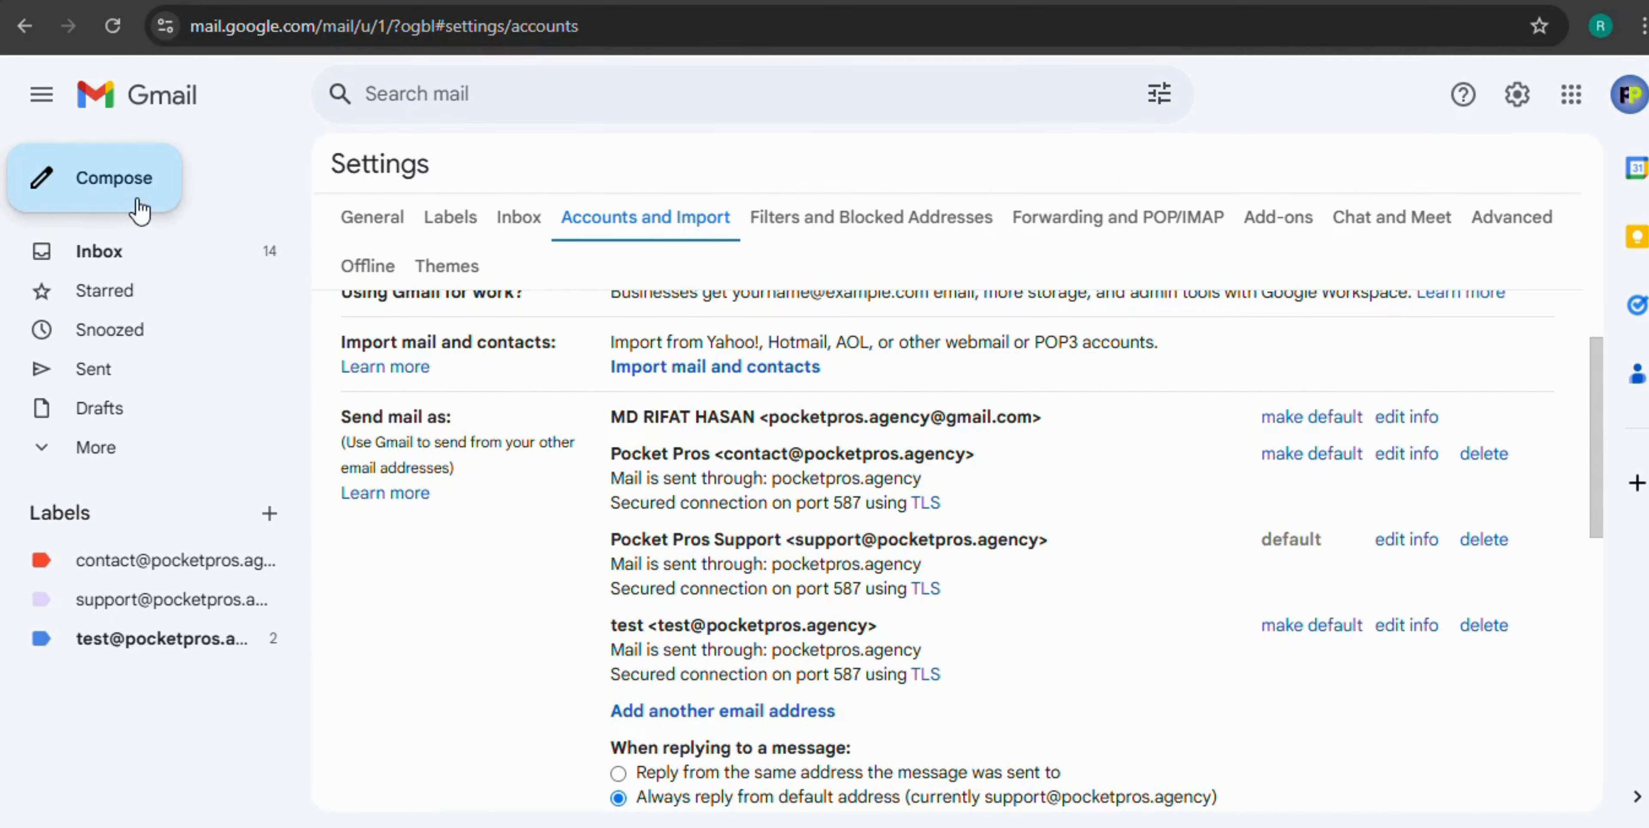
{"action": "left_click", "coordinate": [121, 208]}
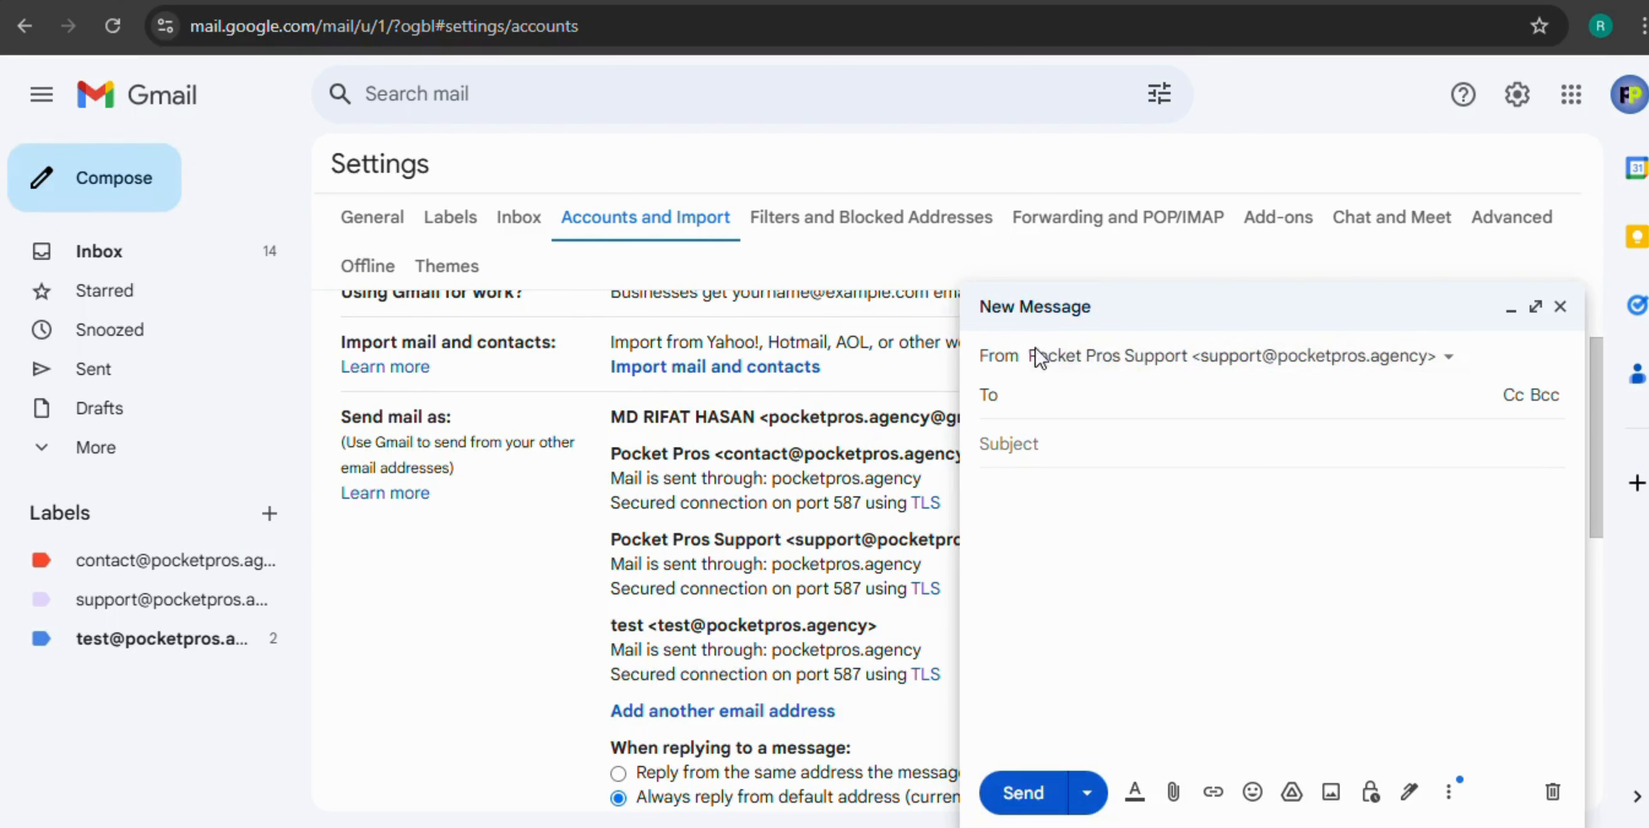
{"action": "left_click", "coordinate": [1300, 358]}
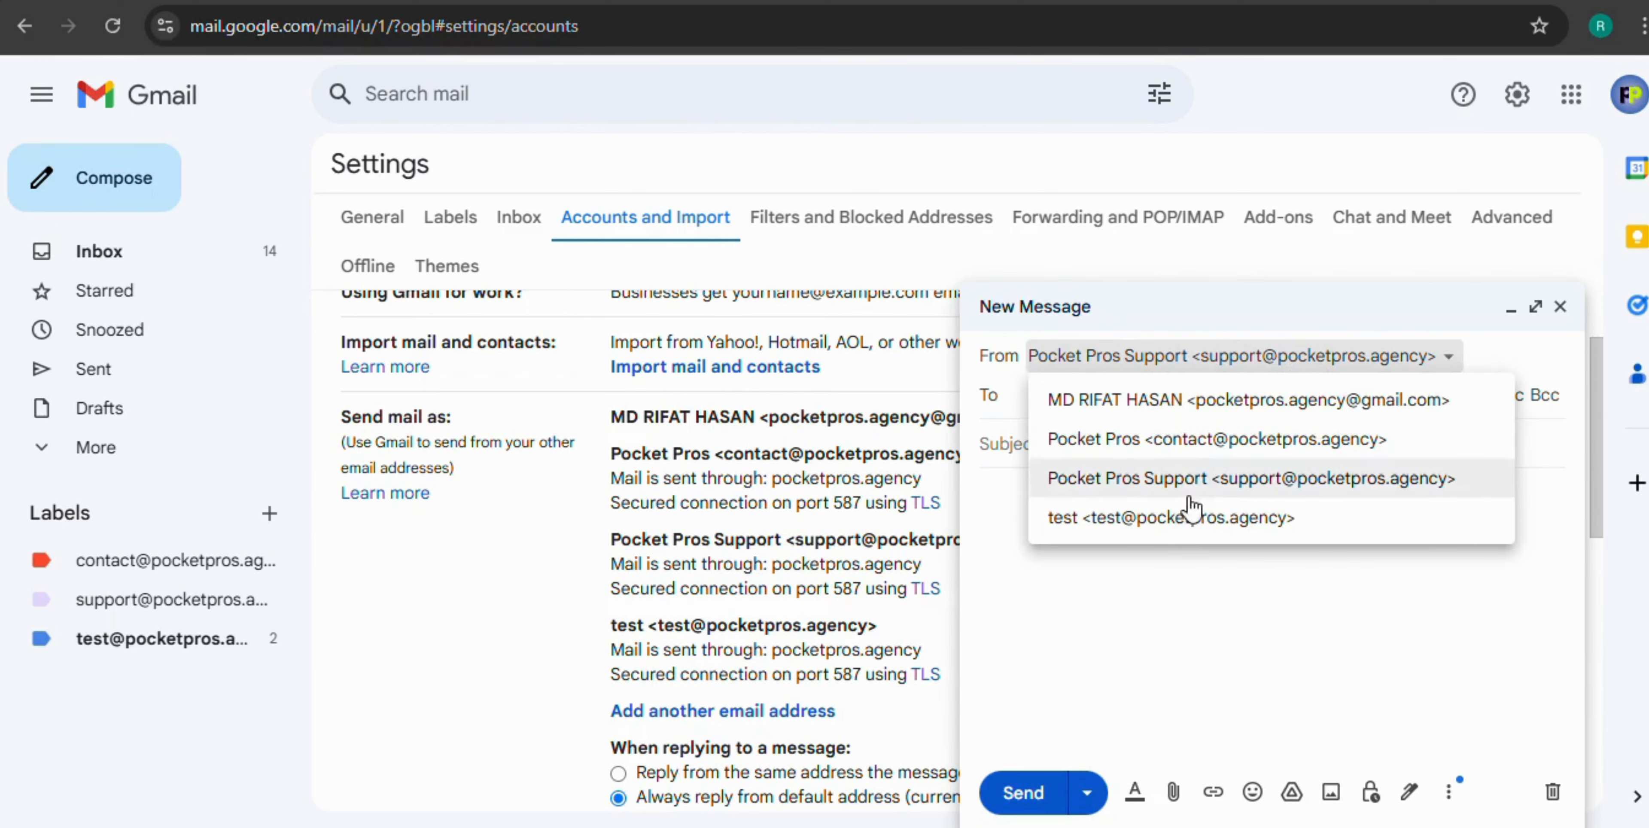
{"action": "left_click", "coordinate": [1182, 376]}
{"action": "left_click", "coordinate": [1560, 307]}
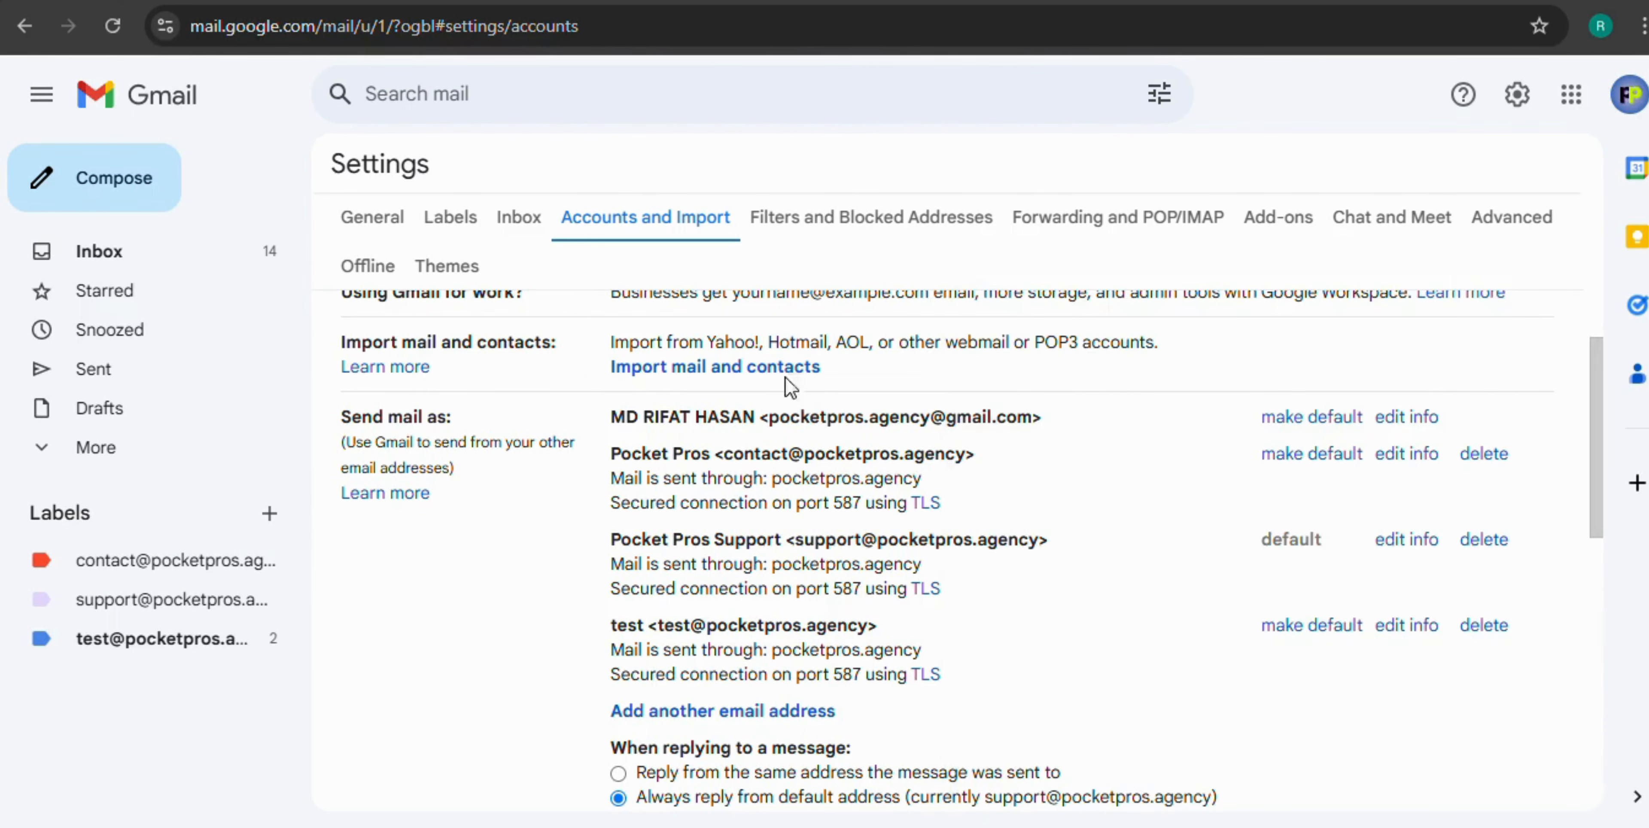